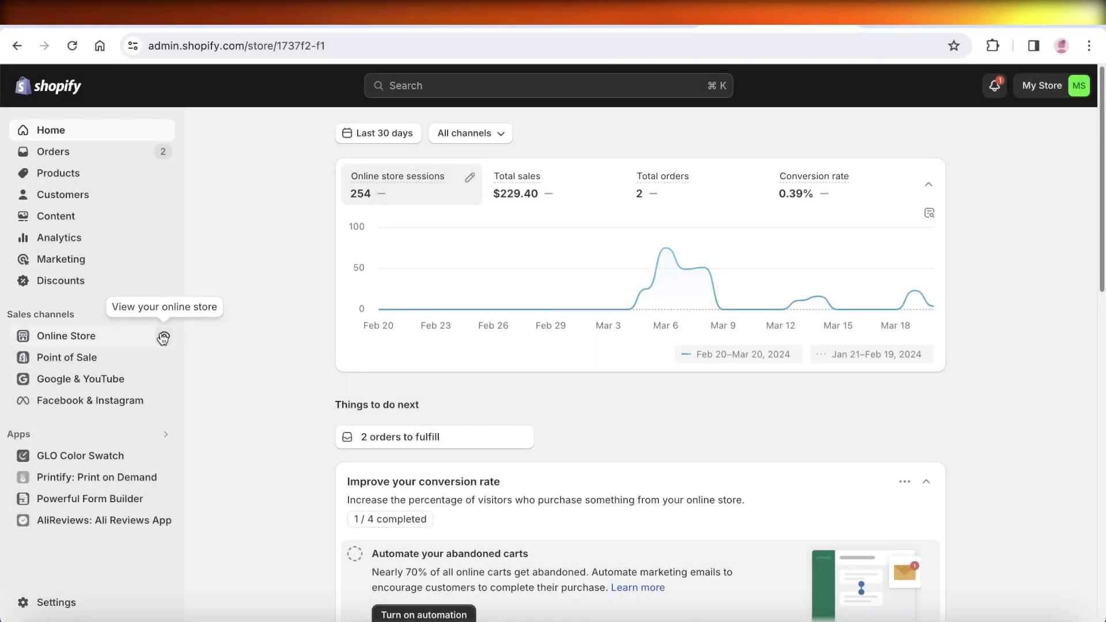
Preview the live online store in a new tab and scroll through it.
click(164, 335)
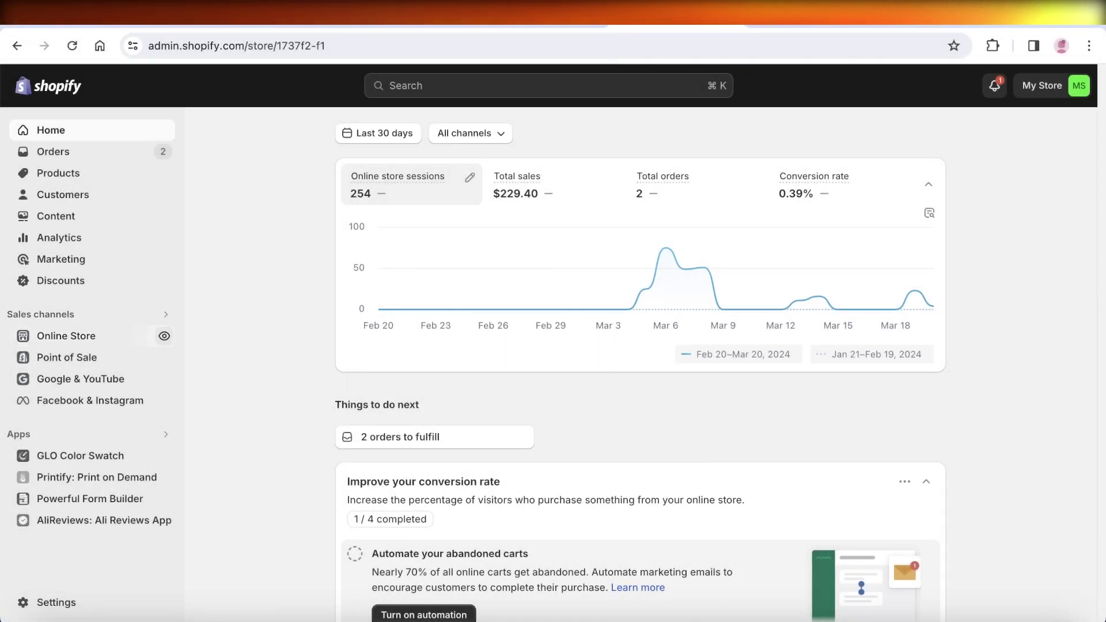
scroll(814, 136, down, 3)
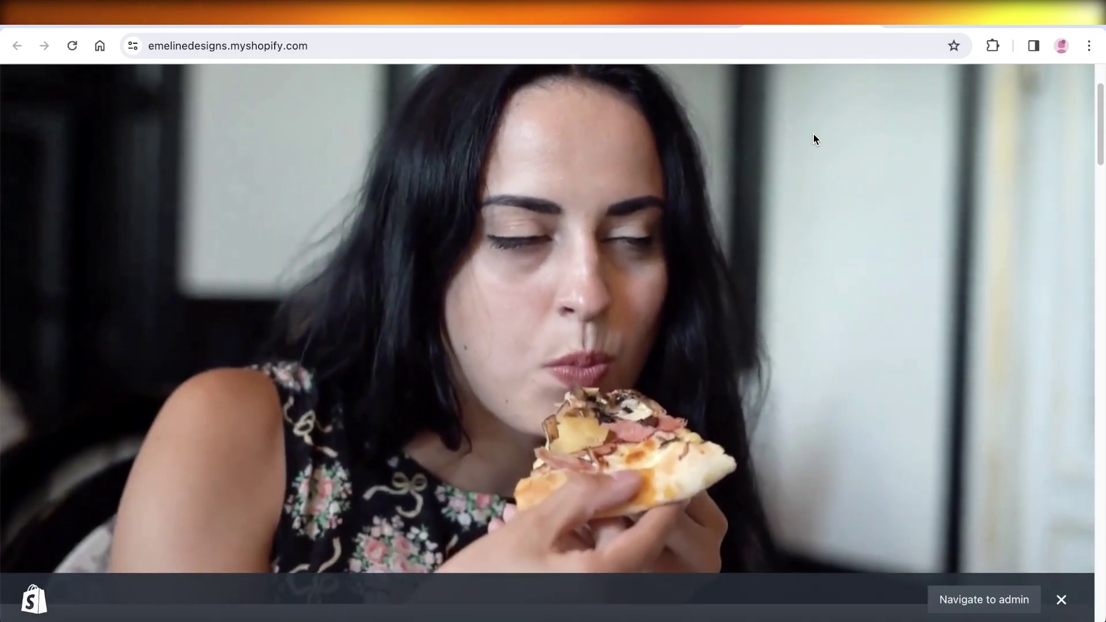
scroll(813, 136, down, 3)
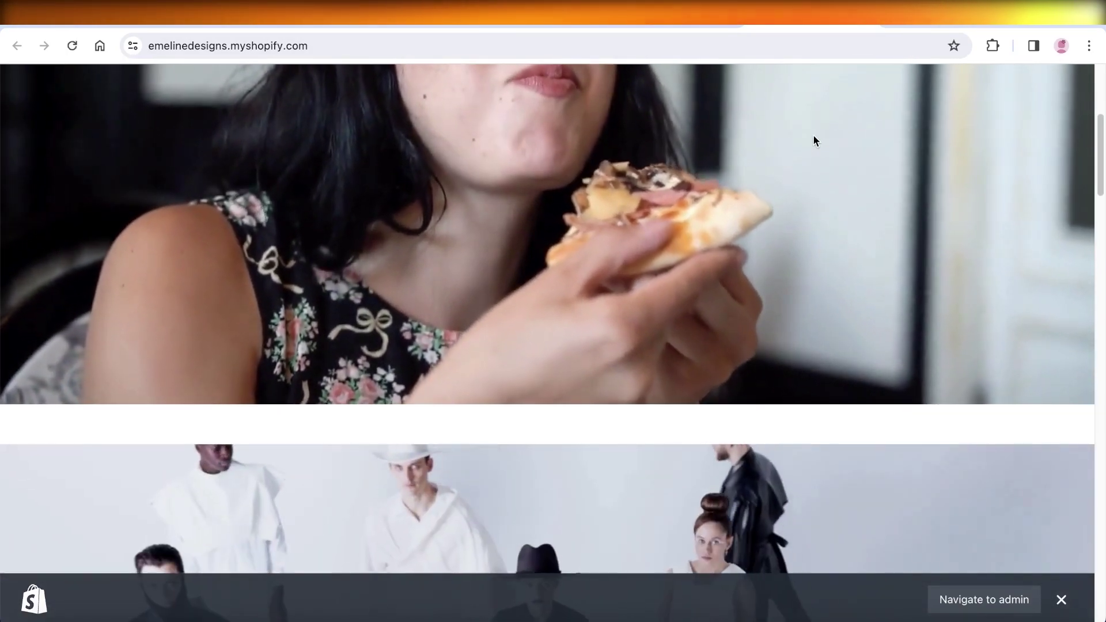
scroll(817, 142, down, 2)
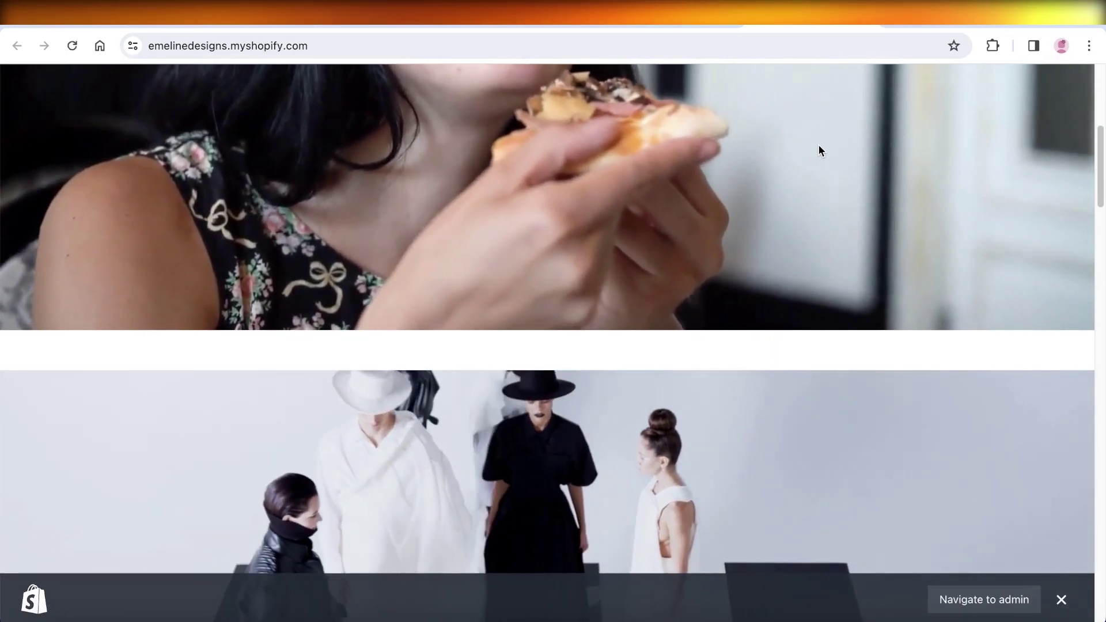
scroll(818, 154, down, 3)
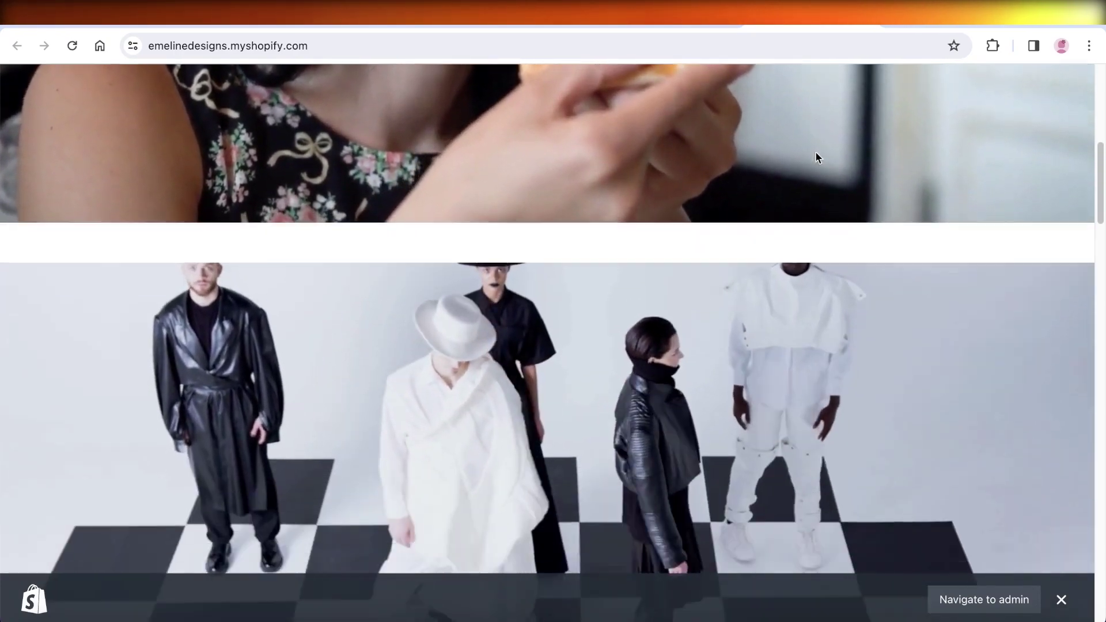
scroll(814, 151, down, 5)
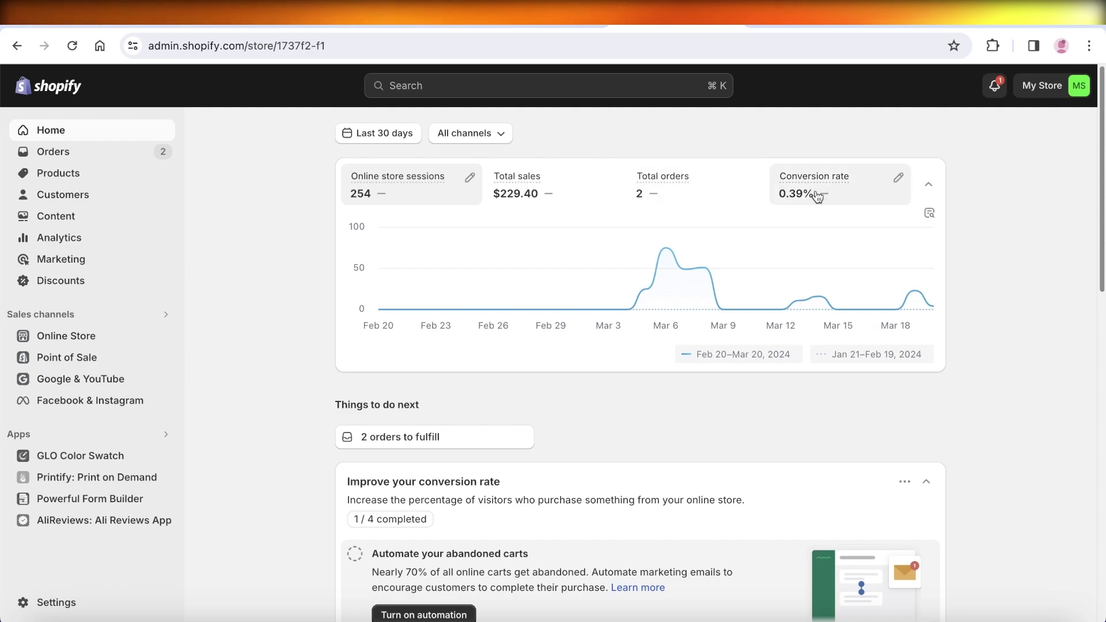
Go to the Online Store themes page and browse the theme library and free themes.
mouse_move(805, 229)
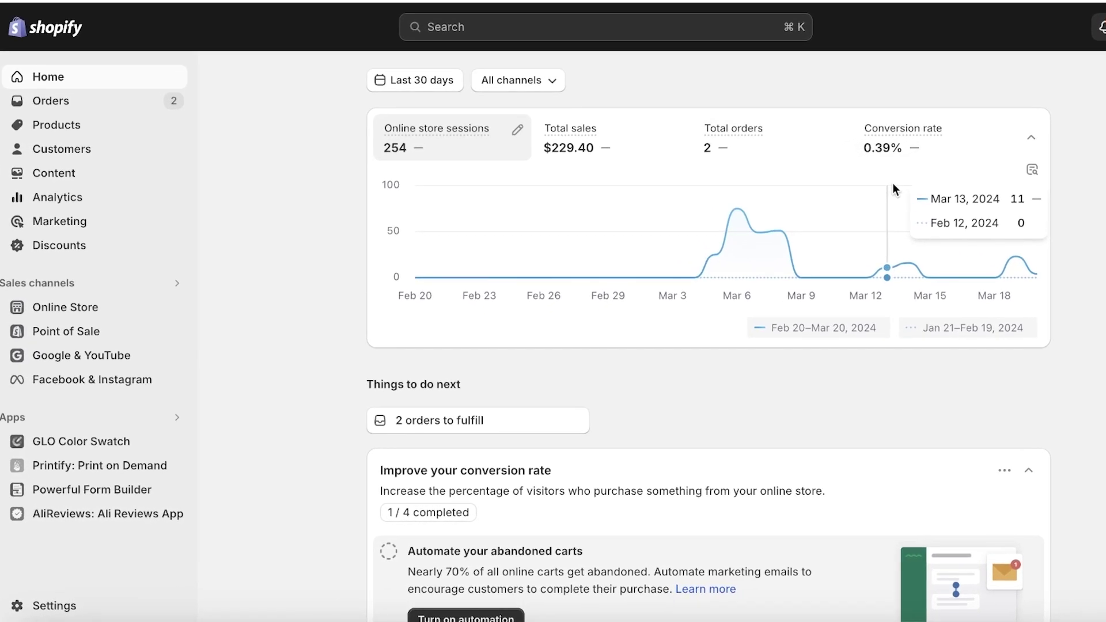
click(106, 311)
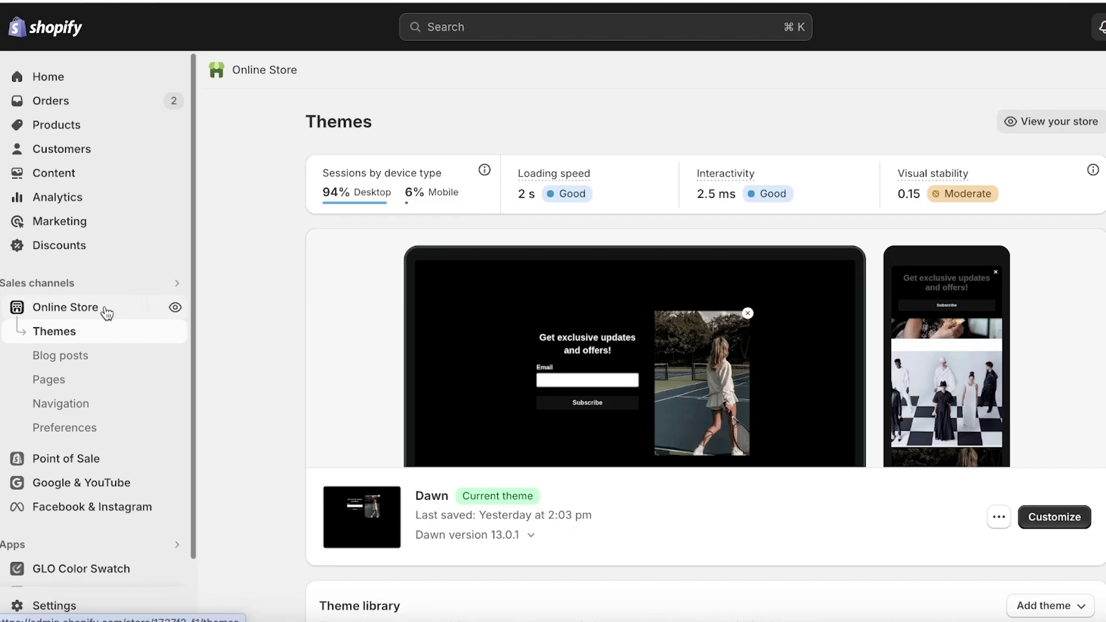
scroll(345, 311, down, 3)
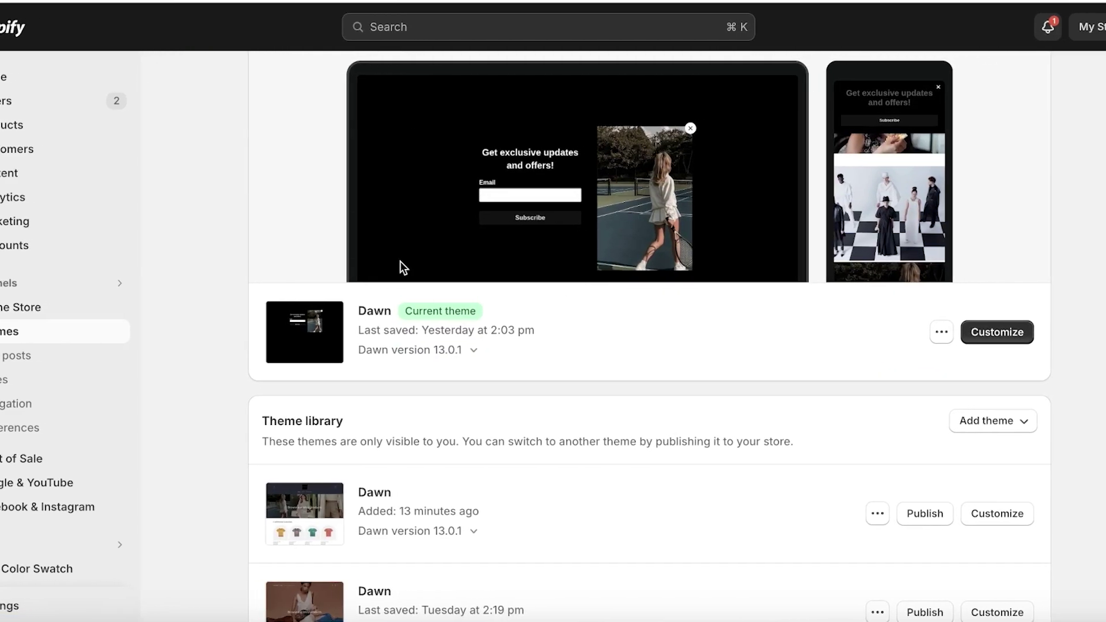
scroll(499, 265, down, 9)
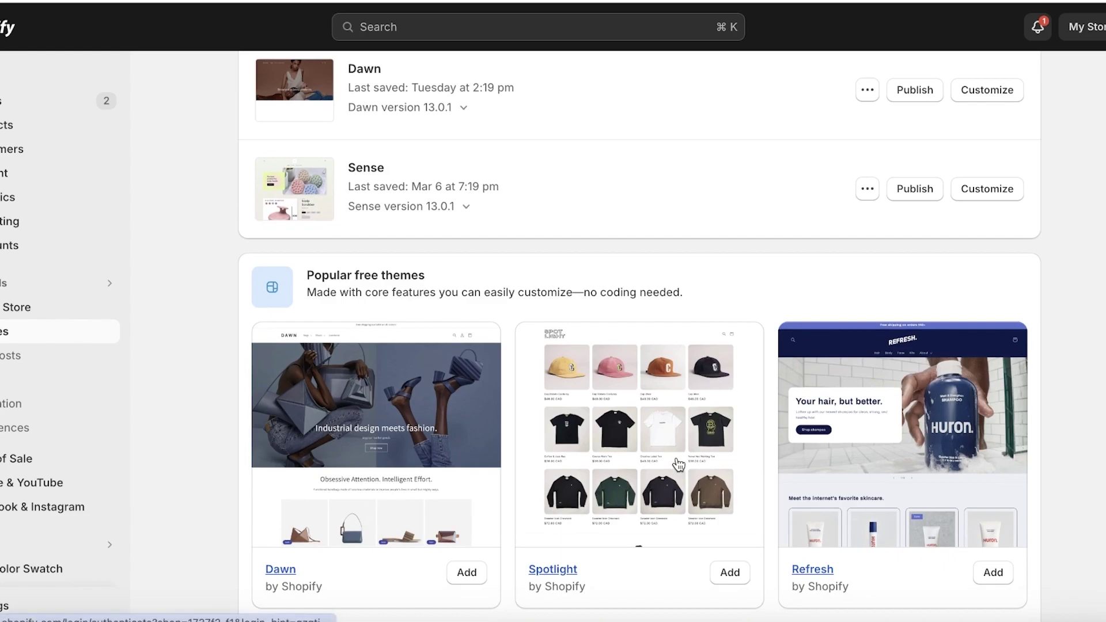
scroll(678, 461, up, 1)
scroll(678, 463, down, 1)
scroll(499, 510, down, 1)
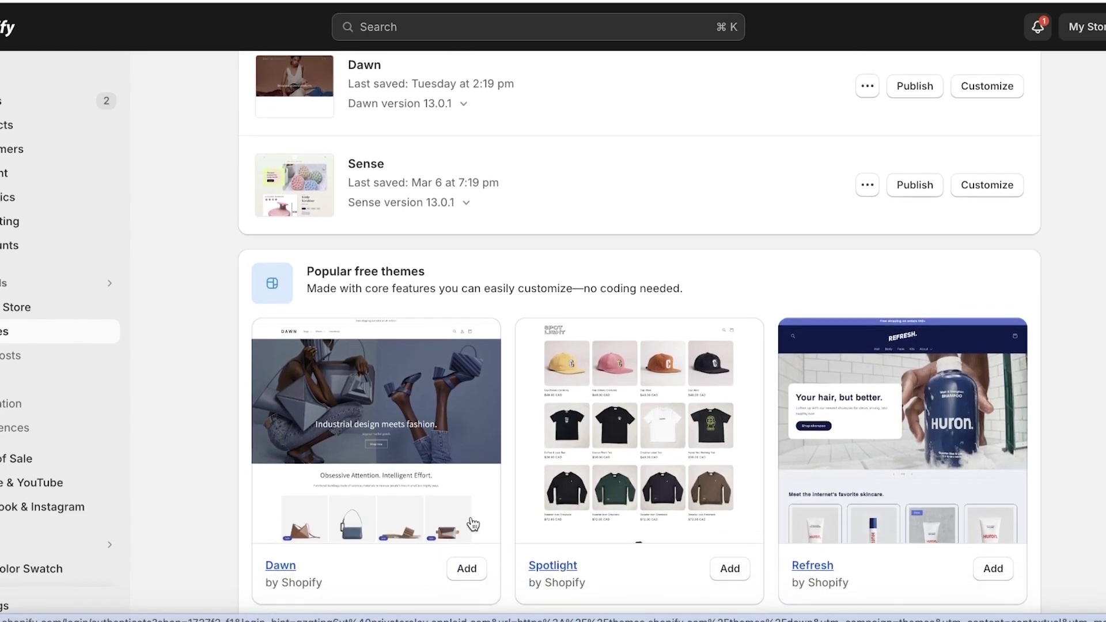
scroll(473, 521, up, 5)
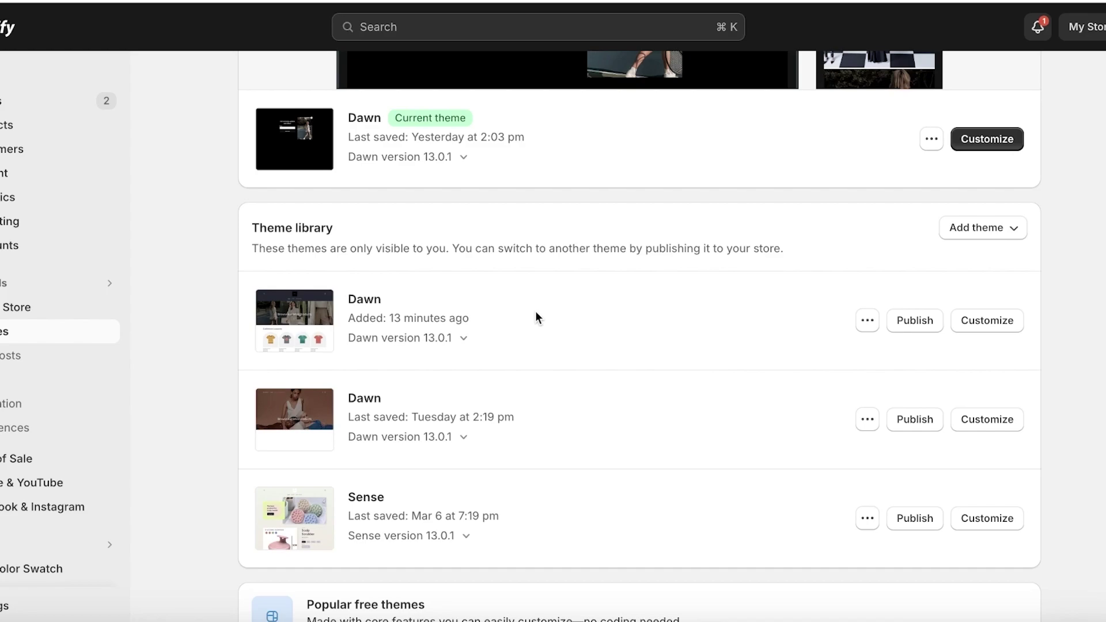
click(1001, 323)
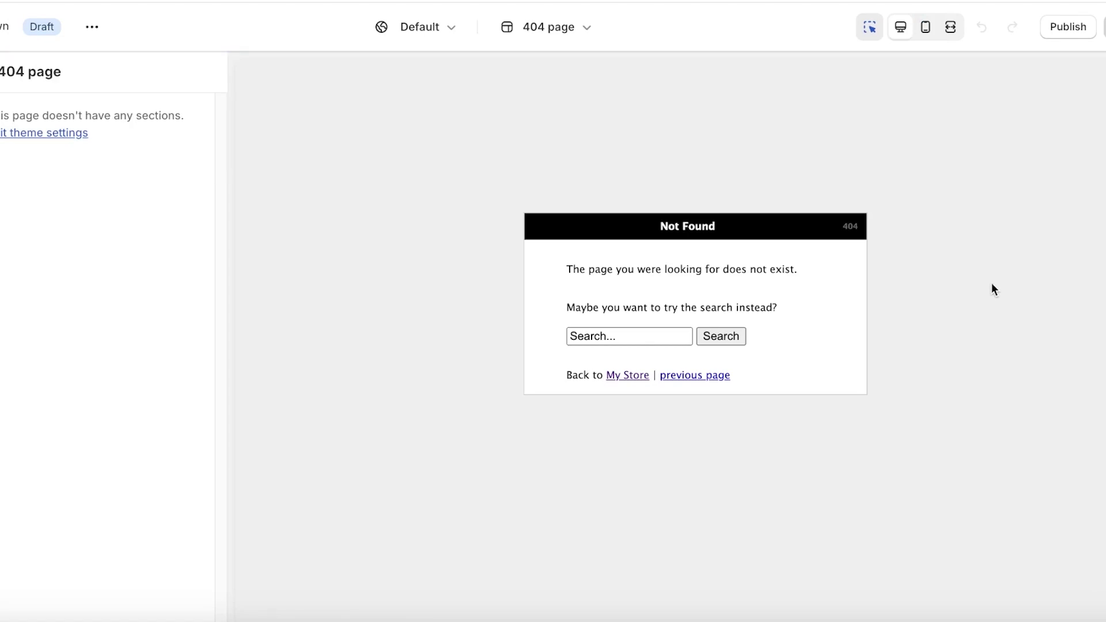
click(554, 37)
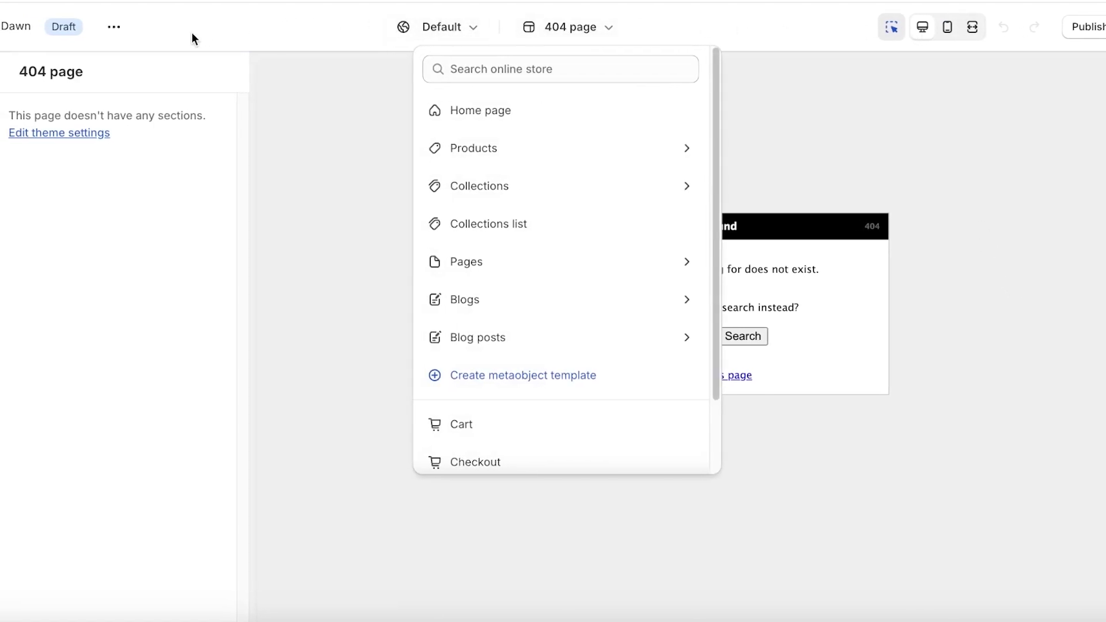
click(812, 26)
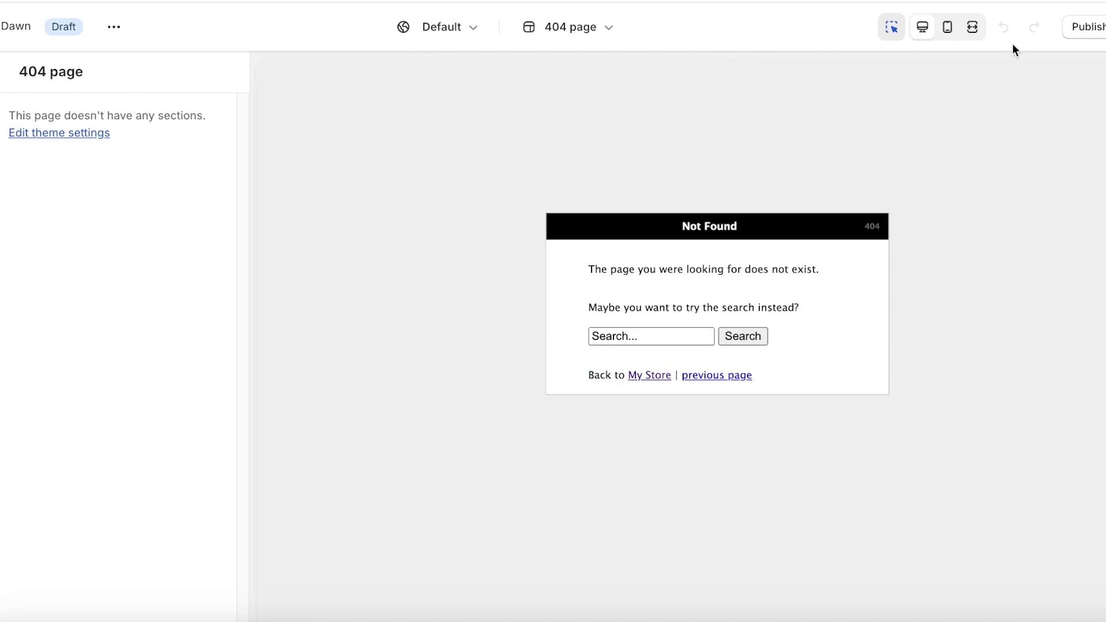
click(944, 32)
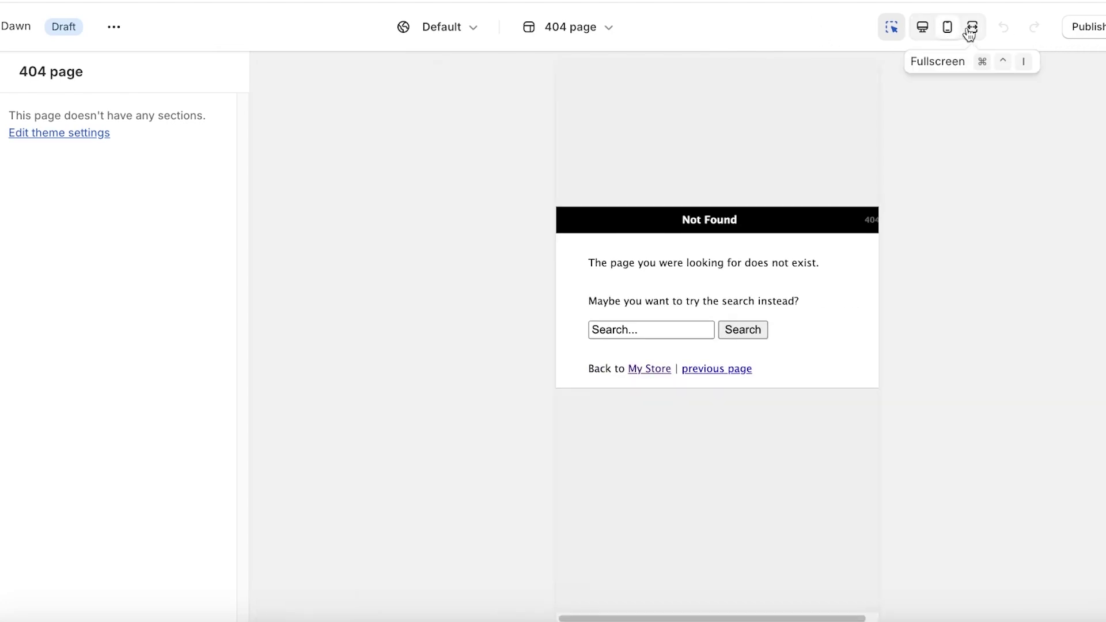
click(971, 29)
click(932, 32)
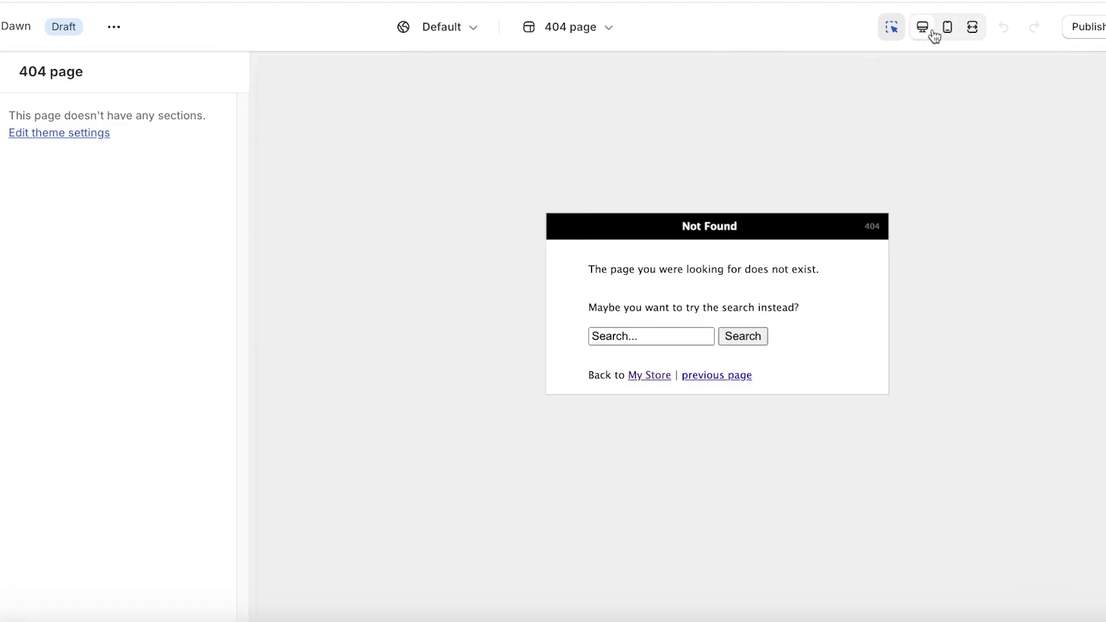
click(948, 28)
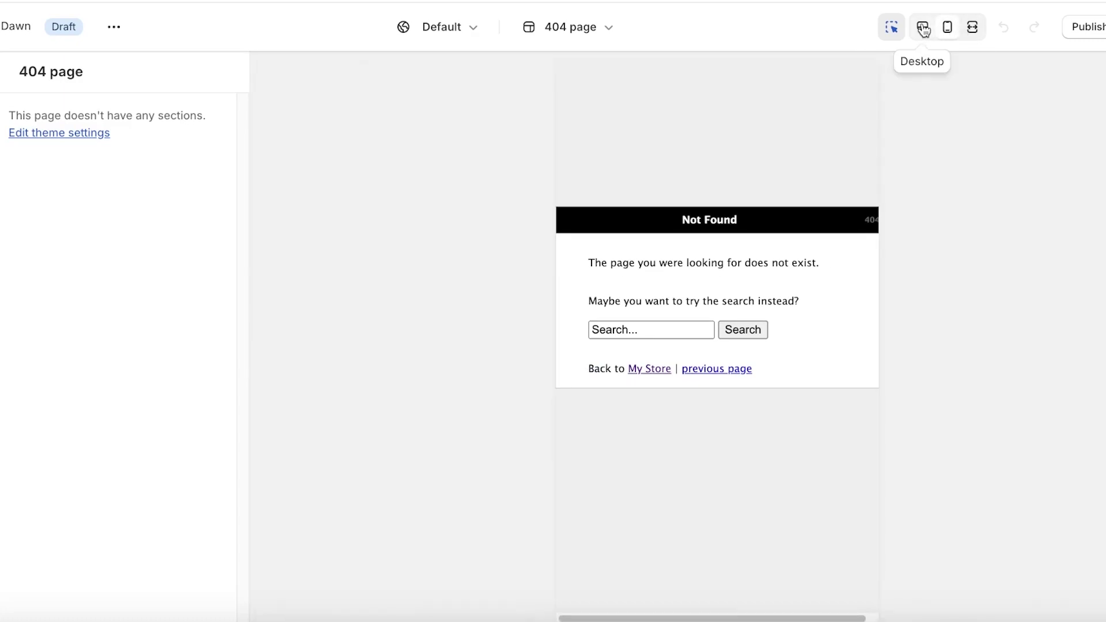
click(924, 30)
click(546, 31)
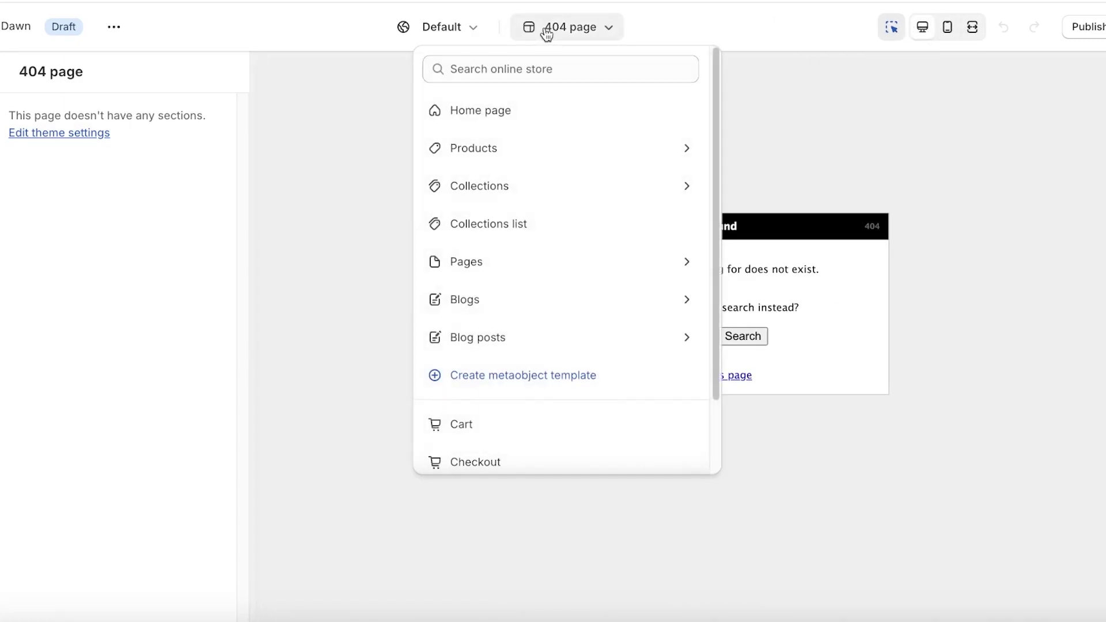
click(468, 113)
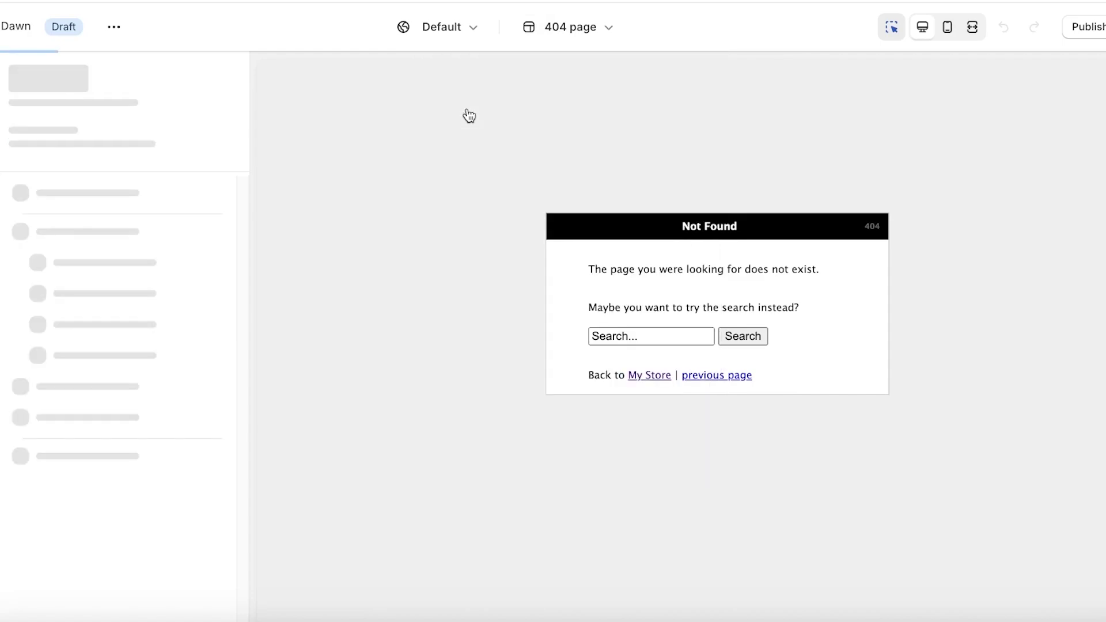
click(570, 30)
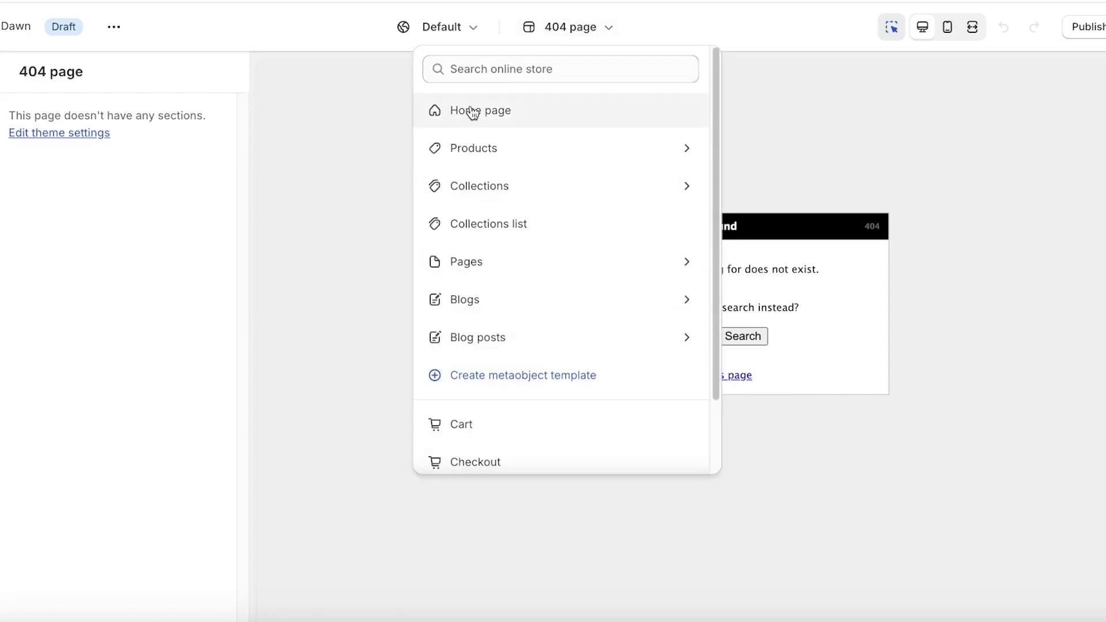
click(469, 111)
click(3, 26)
scroll(911, 449, down, 10)
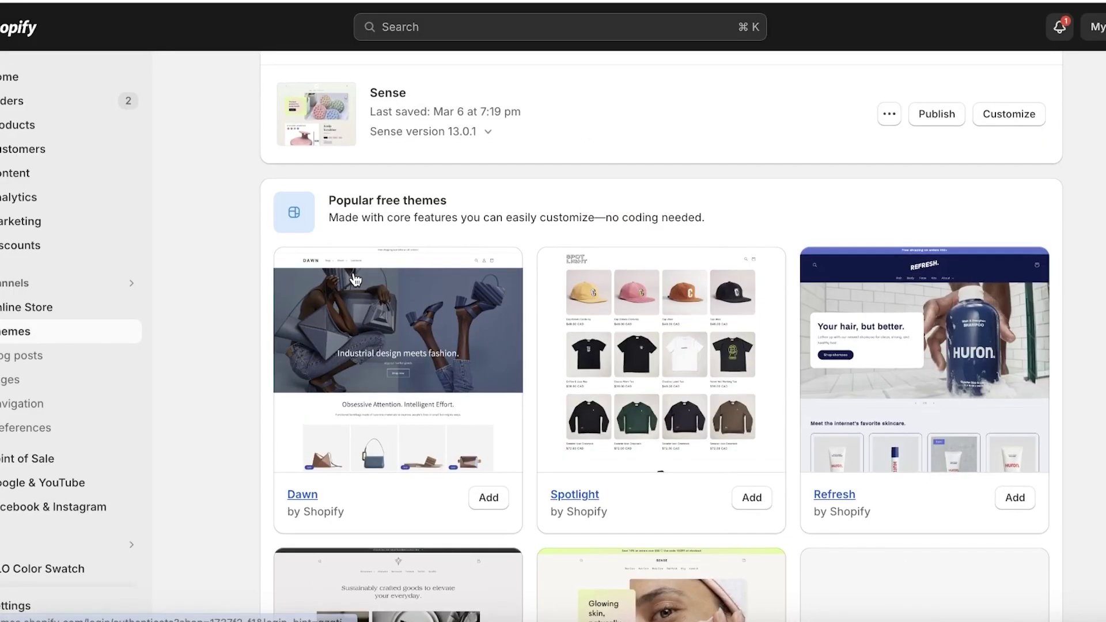
Add a fresh free Dawn theme and remove the first older Dawn copy.
click(490, 497)
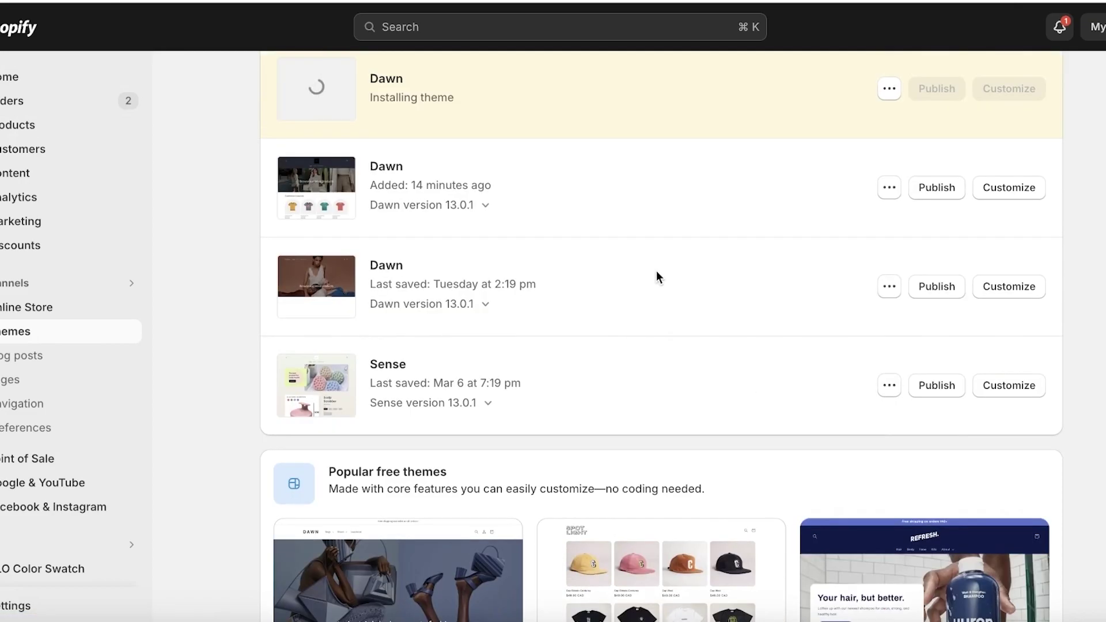
click(889, 439)
click(847, 471)
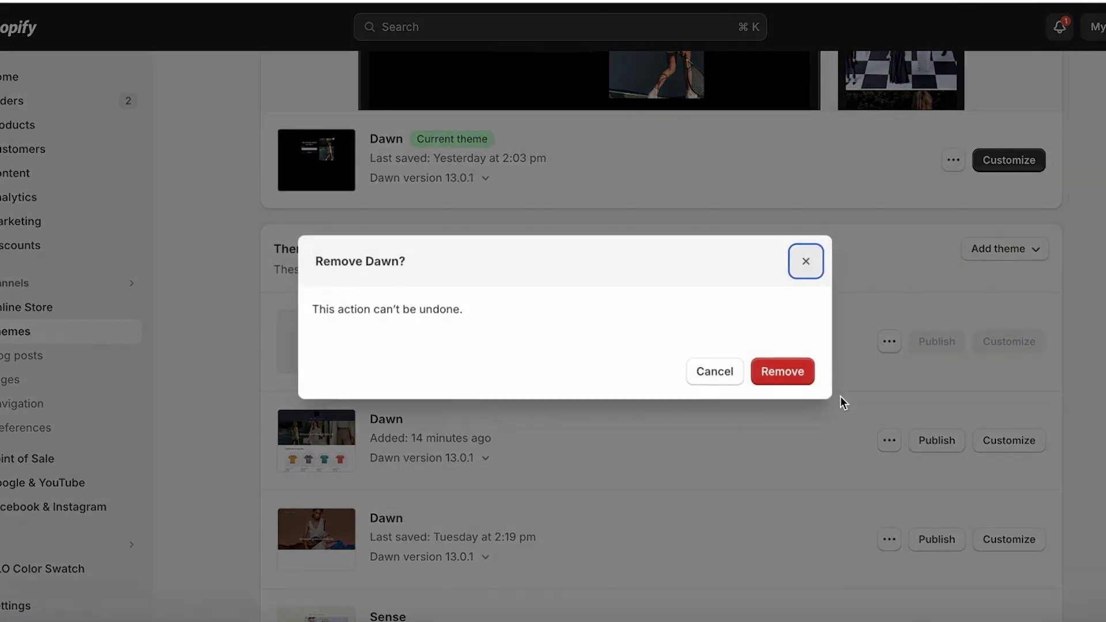
click(809, 380)
Remove the remaining older Dawn copy from the theme library.
click(889, 440)
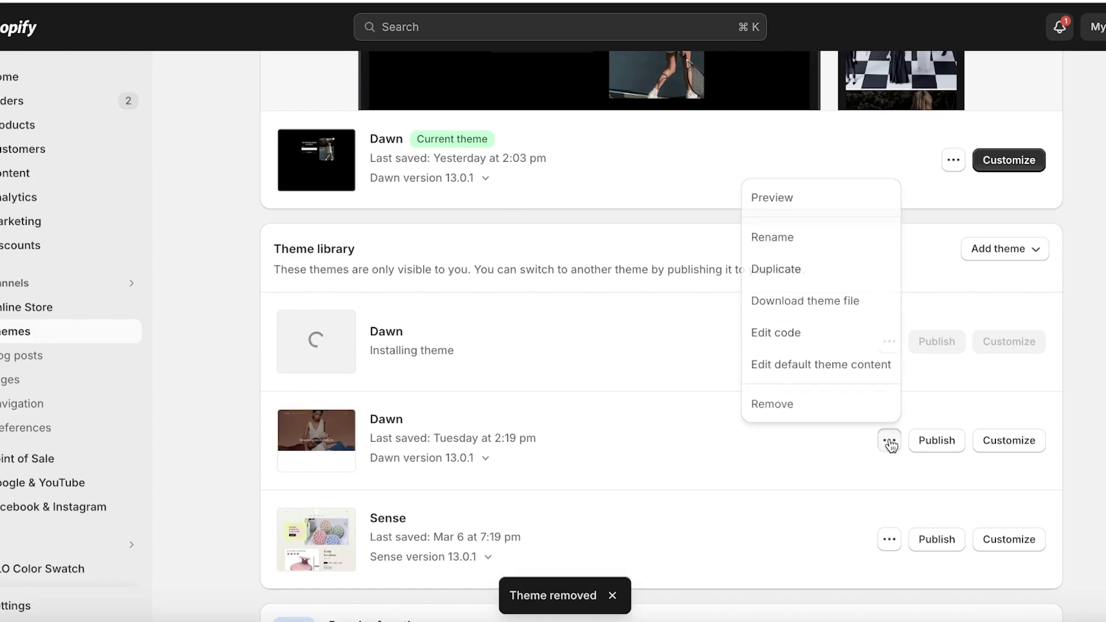
click(814, 407)
click(790, 375)
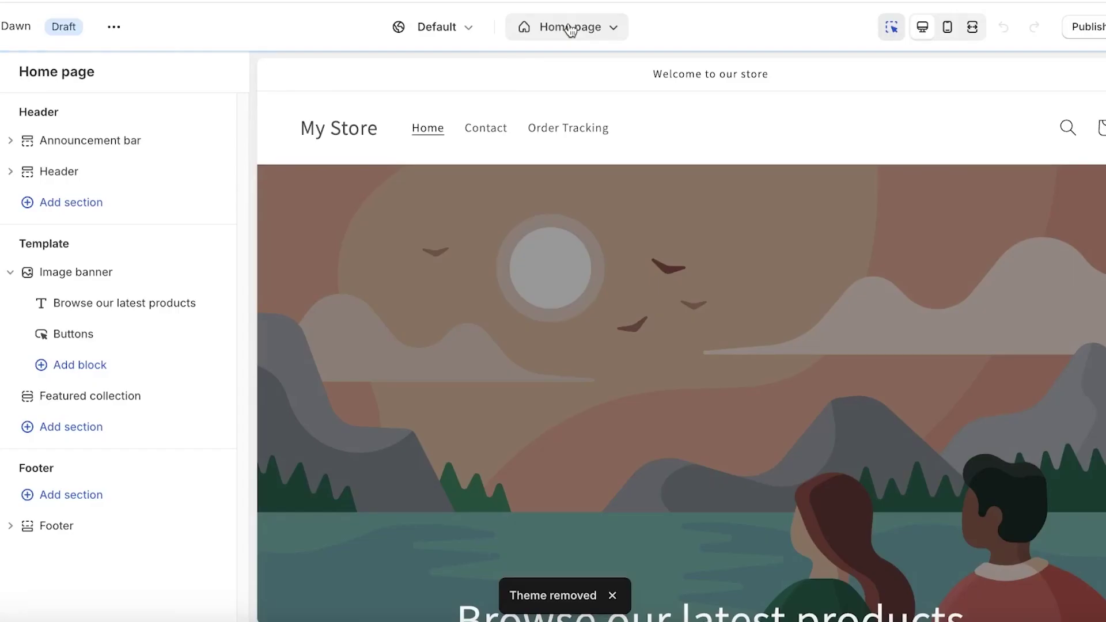
Browse the template list and switch the editor to the default product template.
click(569, 28)
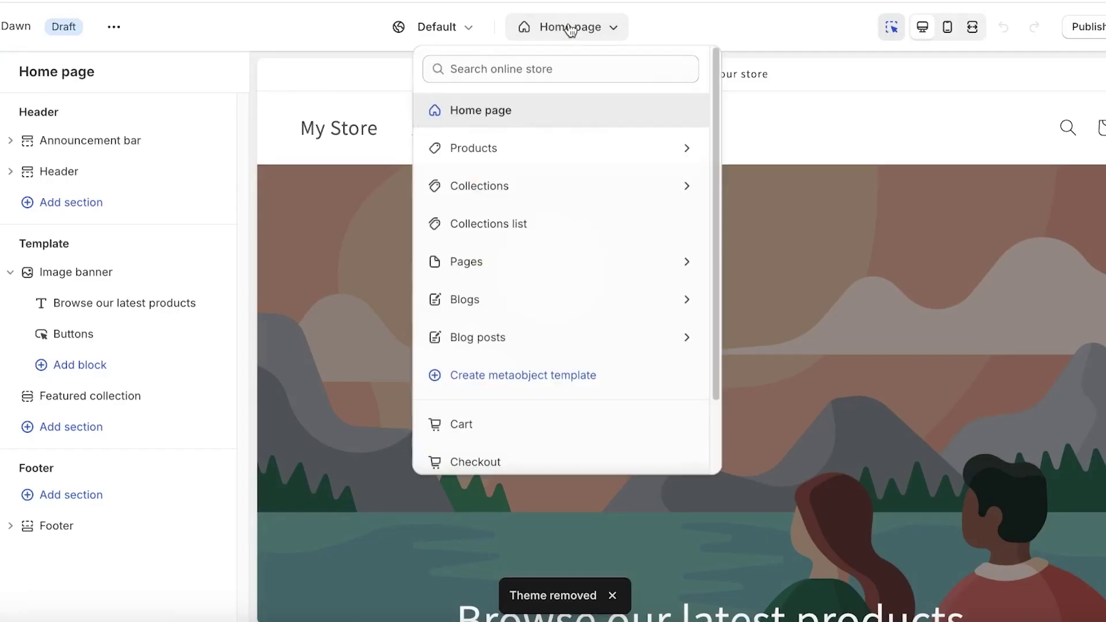
click(538, 110)
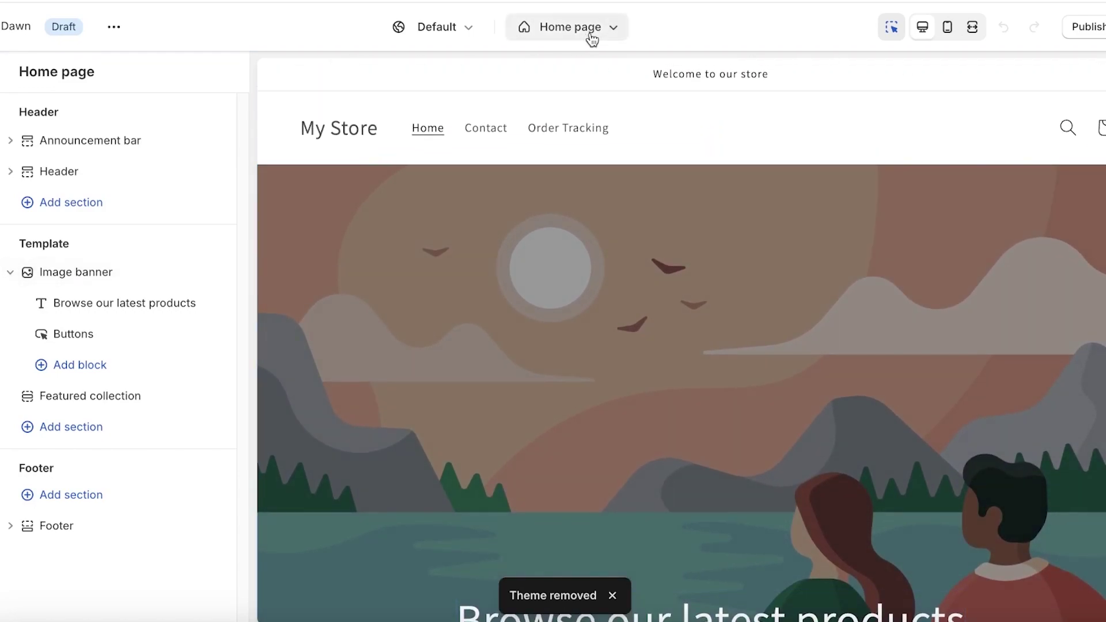
click(591, 36)
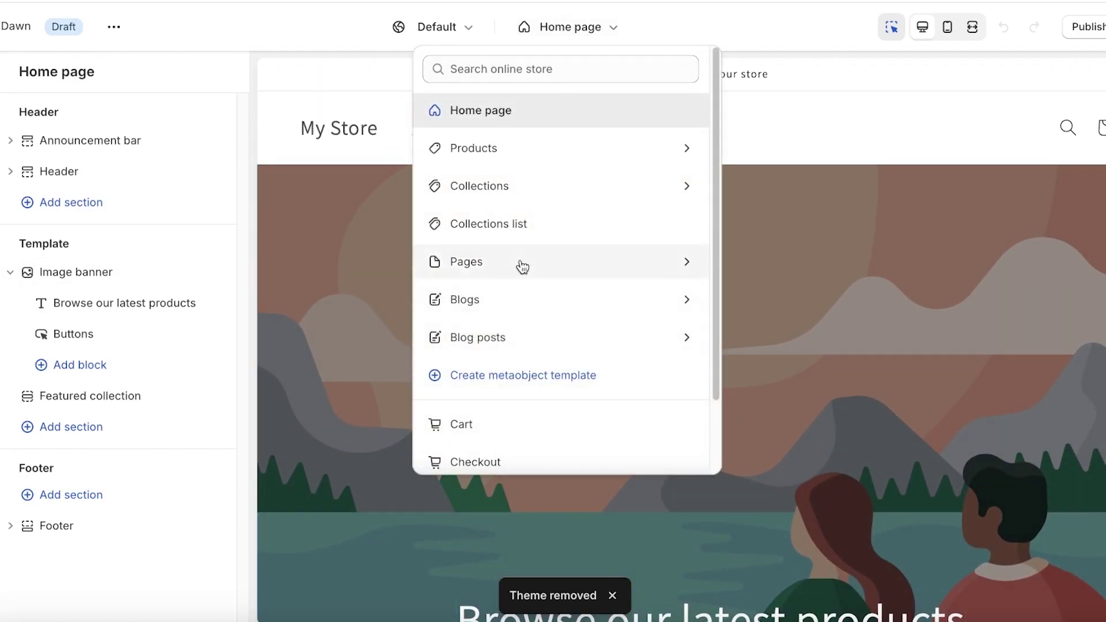
click(653, 24)
click(624, 34)
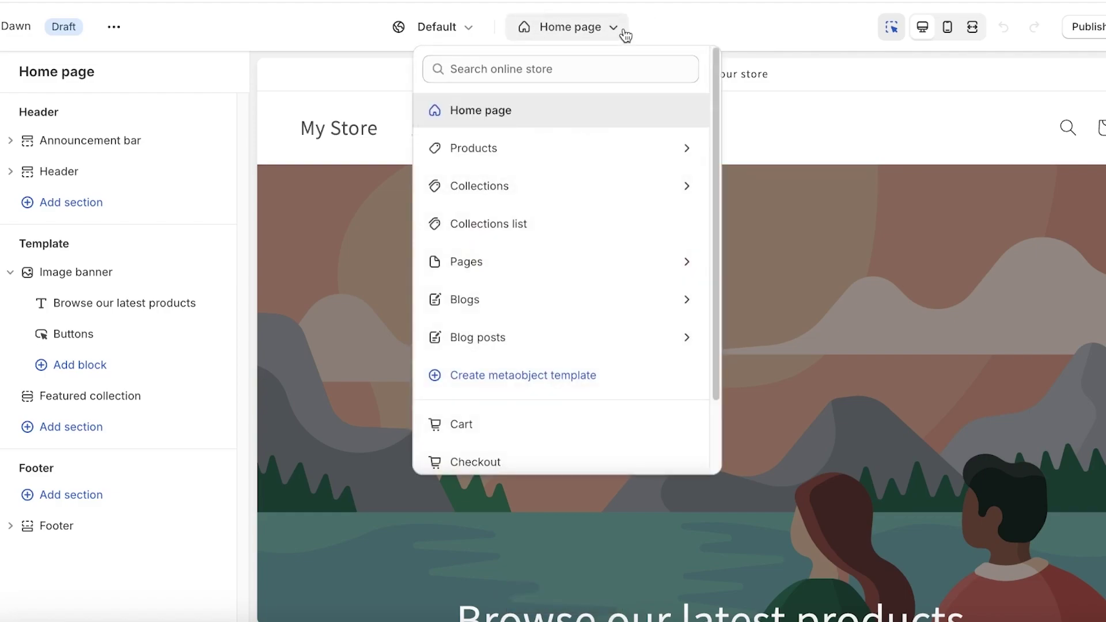
click(531, 155)
click(530, 161)
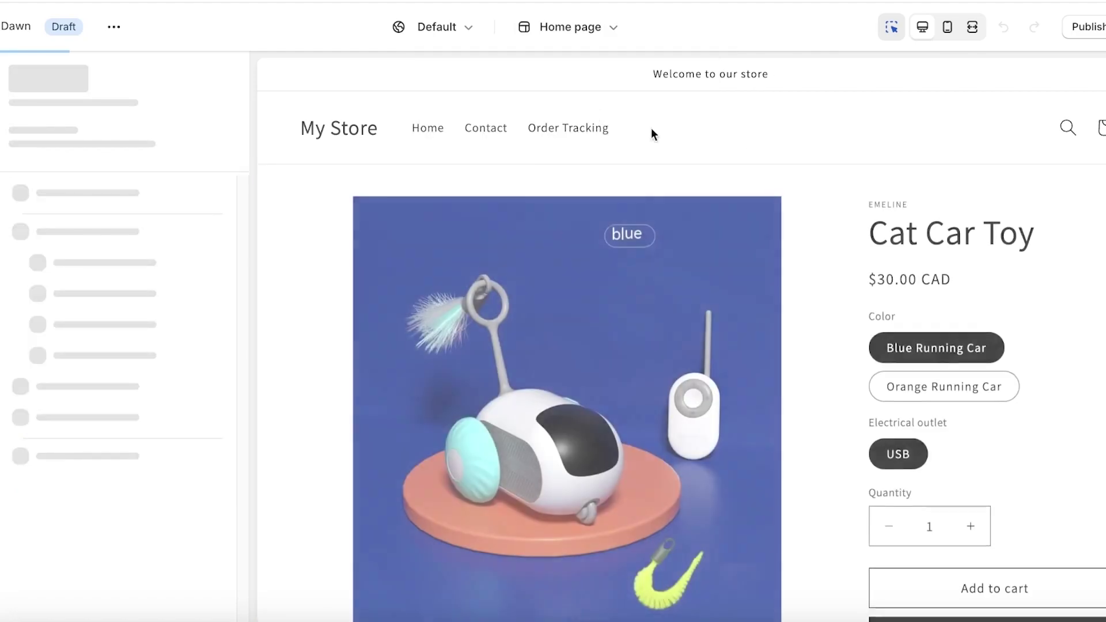
scroll(884, 319, down, 2)
scroll(91, 568, down, 2)
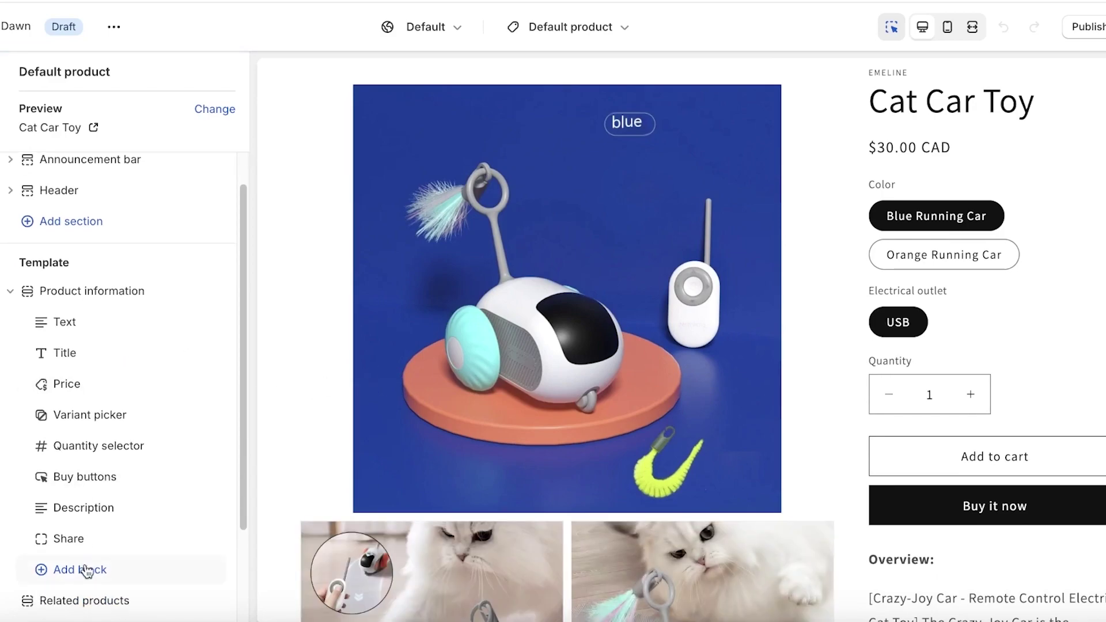
View the sections available to add, then switch back to the Home page template.
click(84, 591)
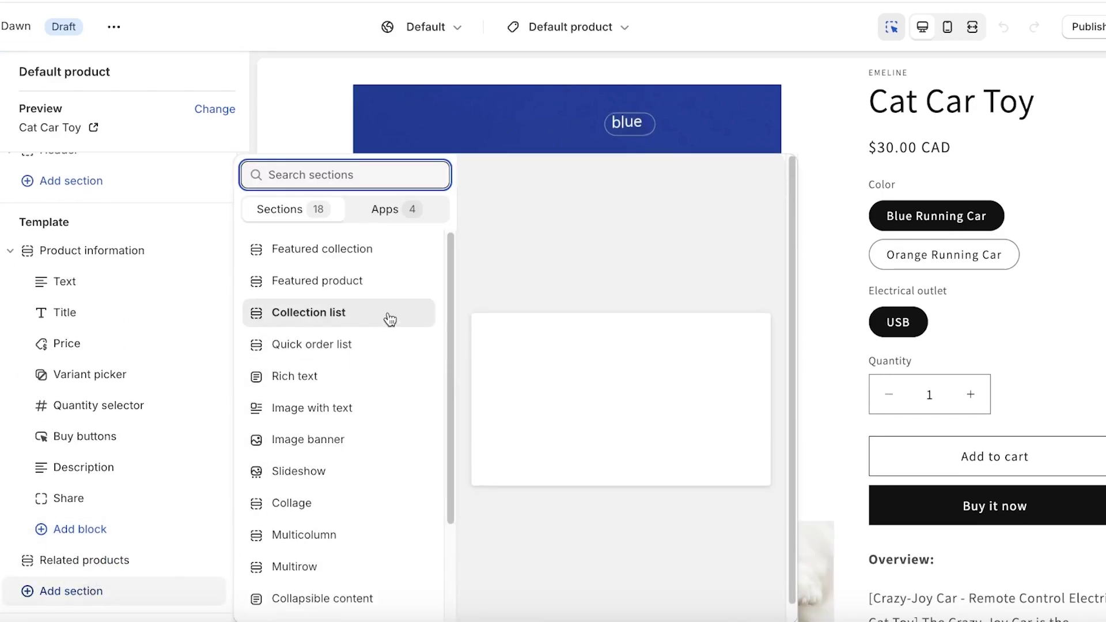
click(599, 35)
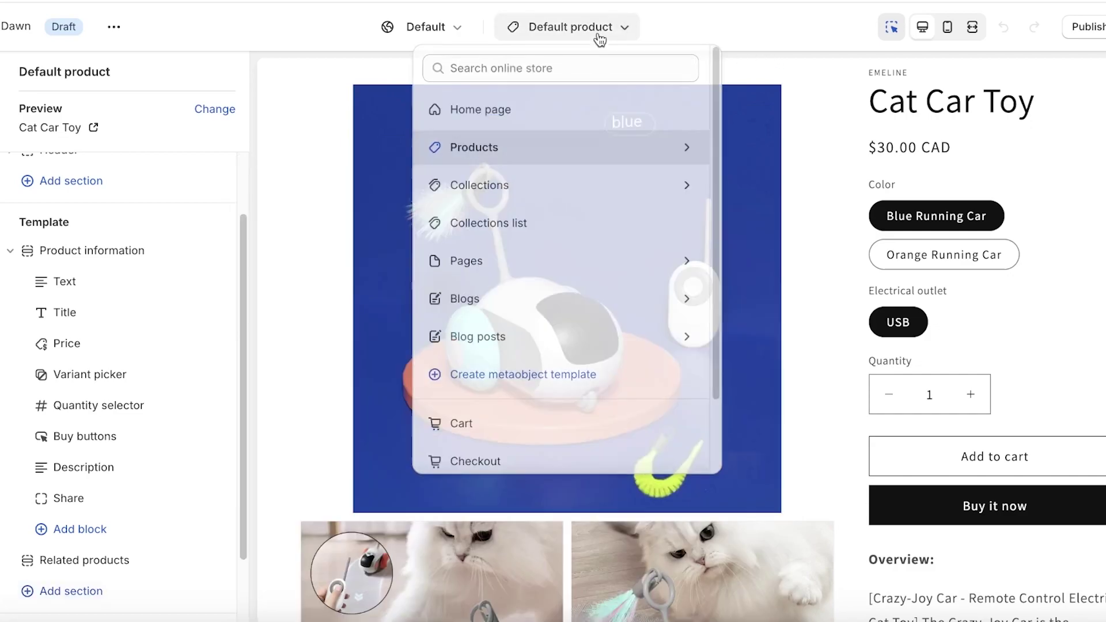
click(548, 114)
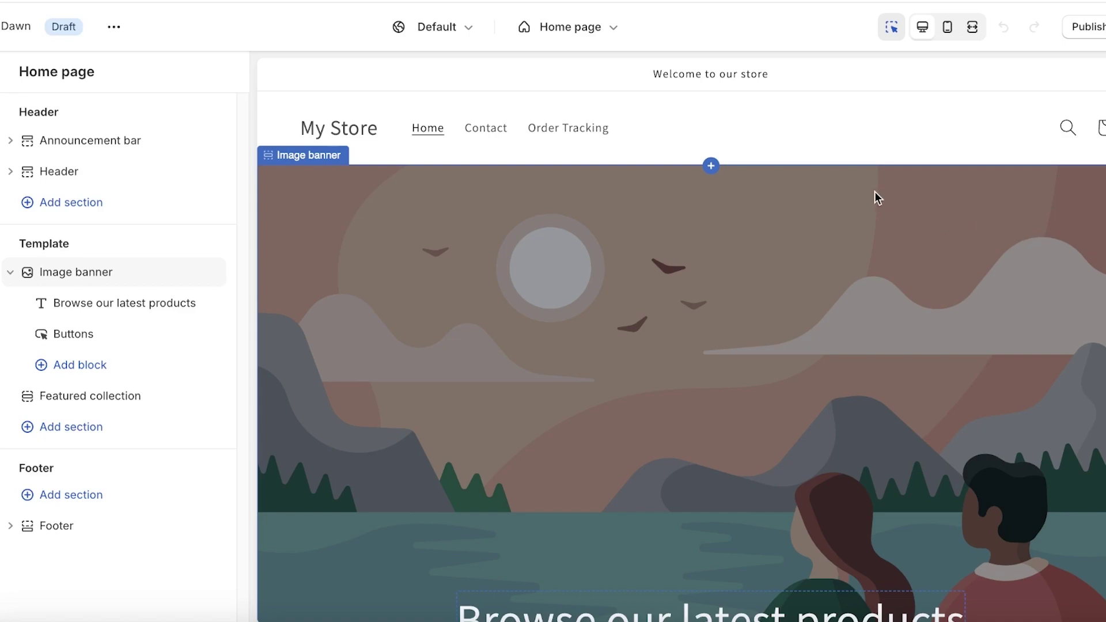
Look through theme settings and app embeds, then open the Header section's settings.
scroll(876, 195, down, 2)
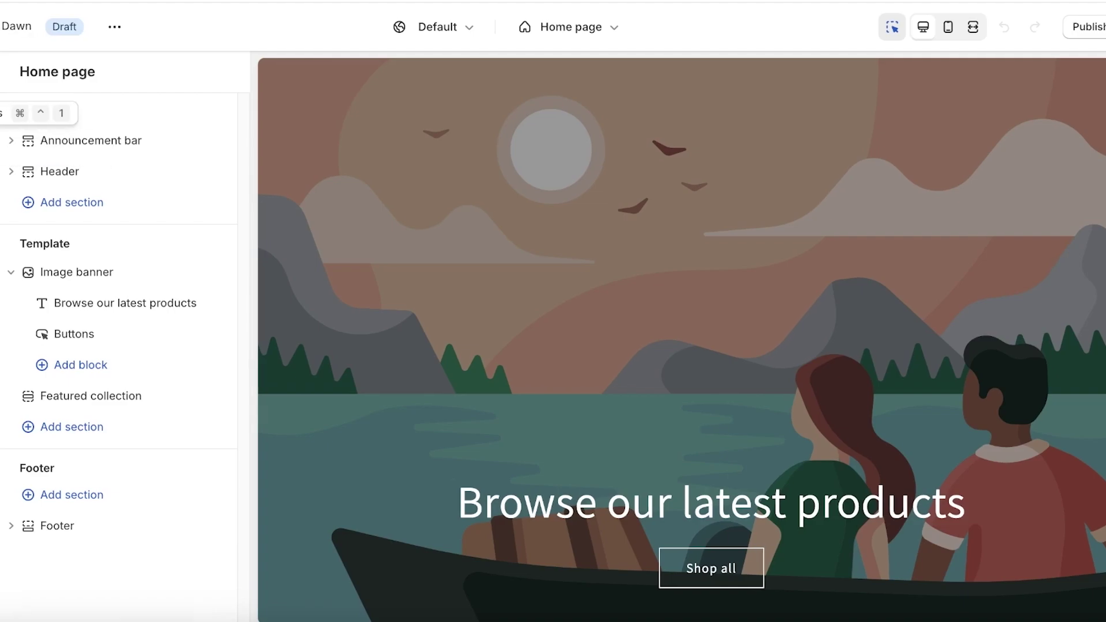
click(11, 112)
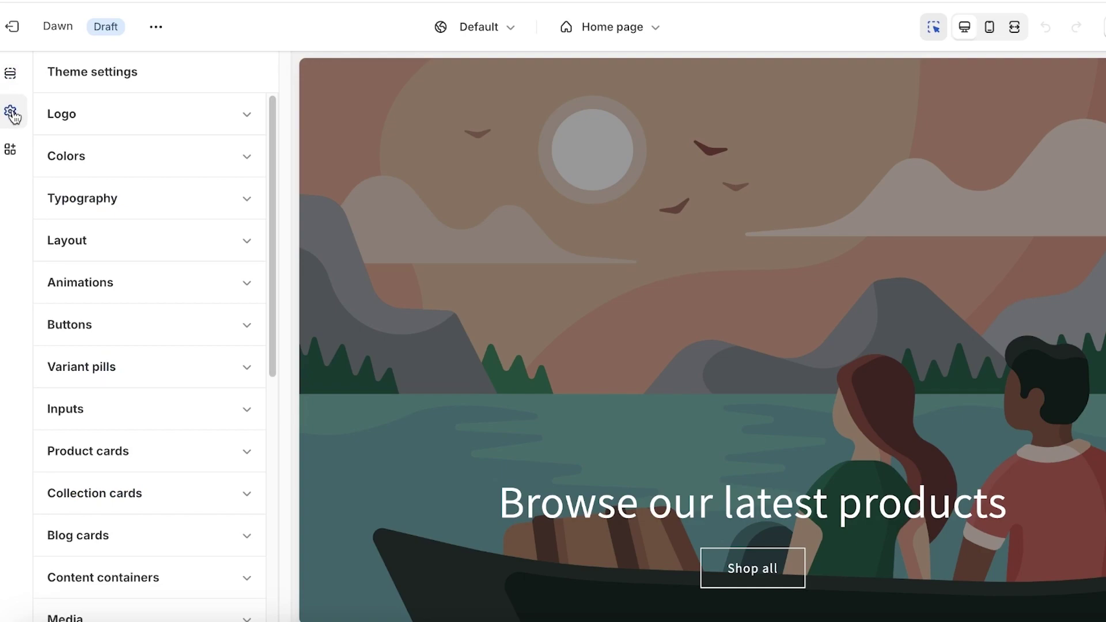
scroll(809, 175, up, 3)
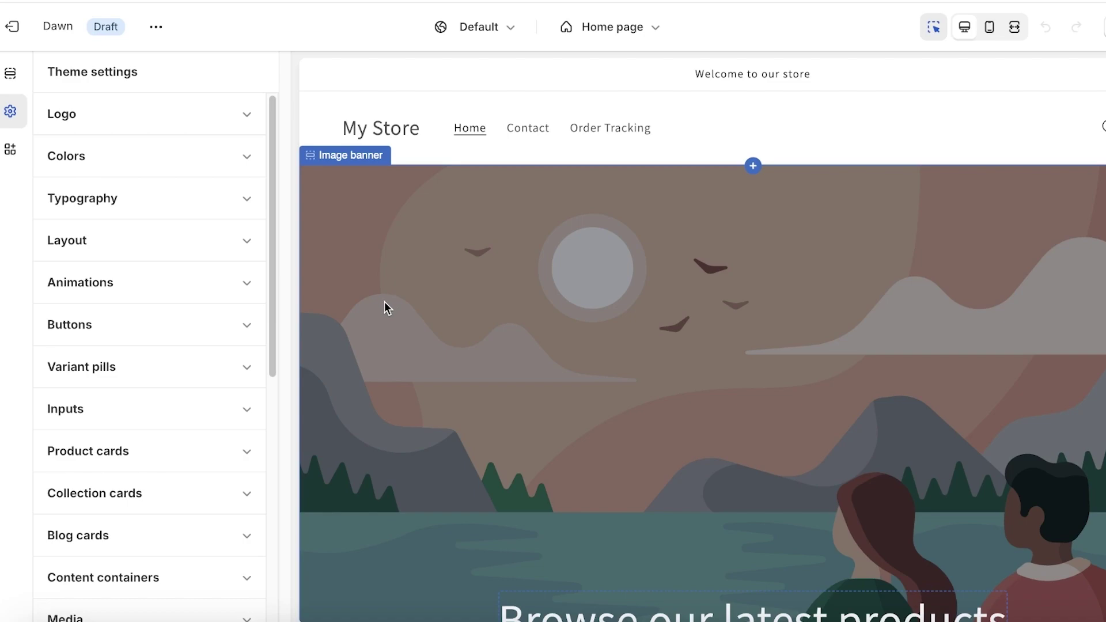
click(9, 153)
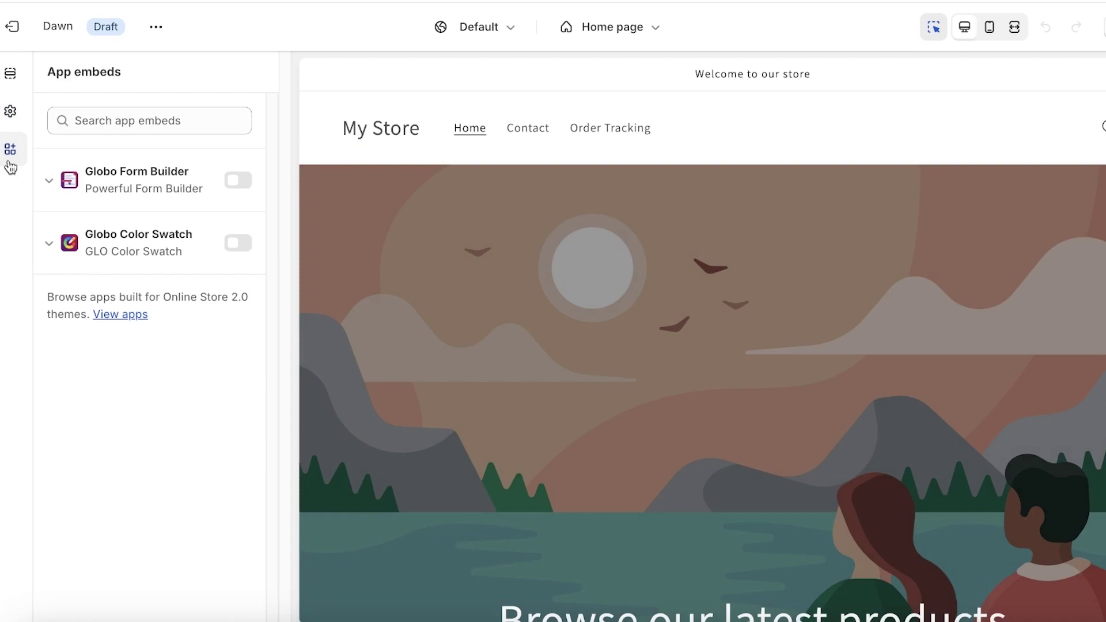
click(11, 114)
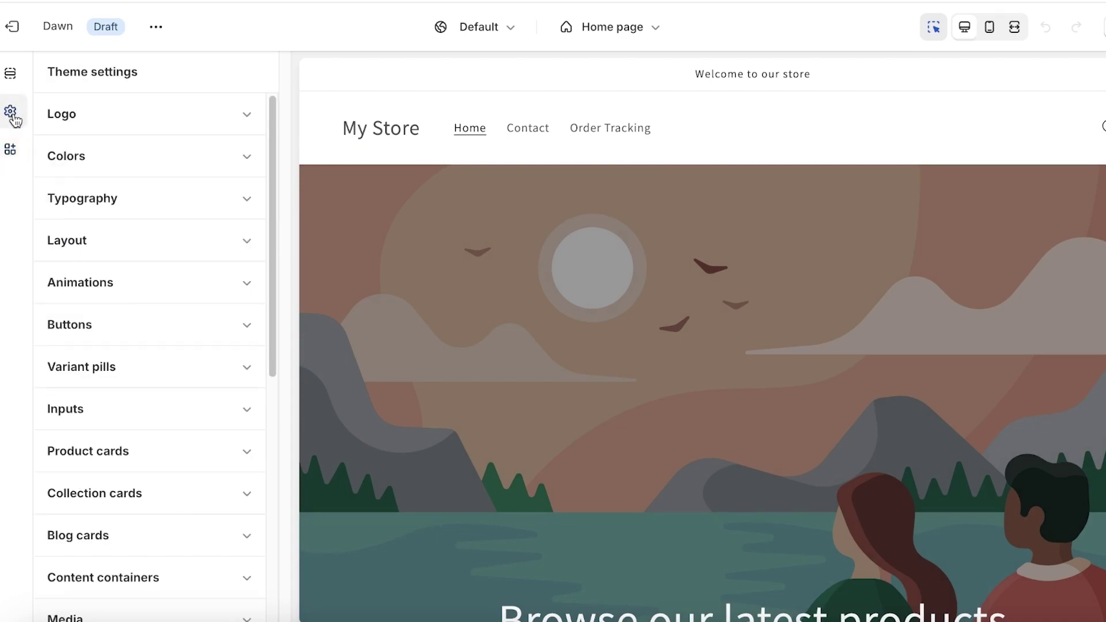
click(11, 87)
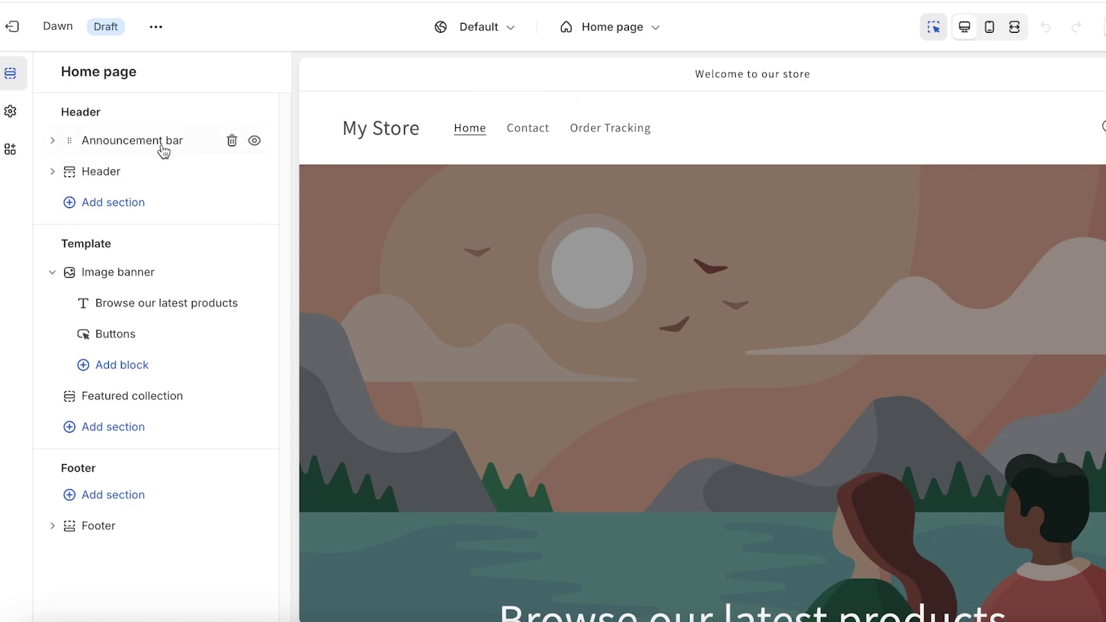
click(350, 131)
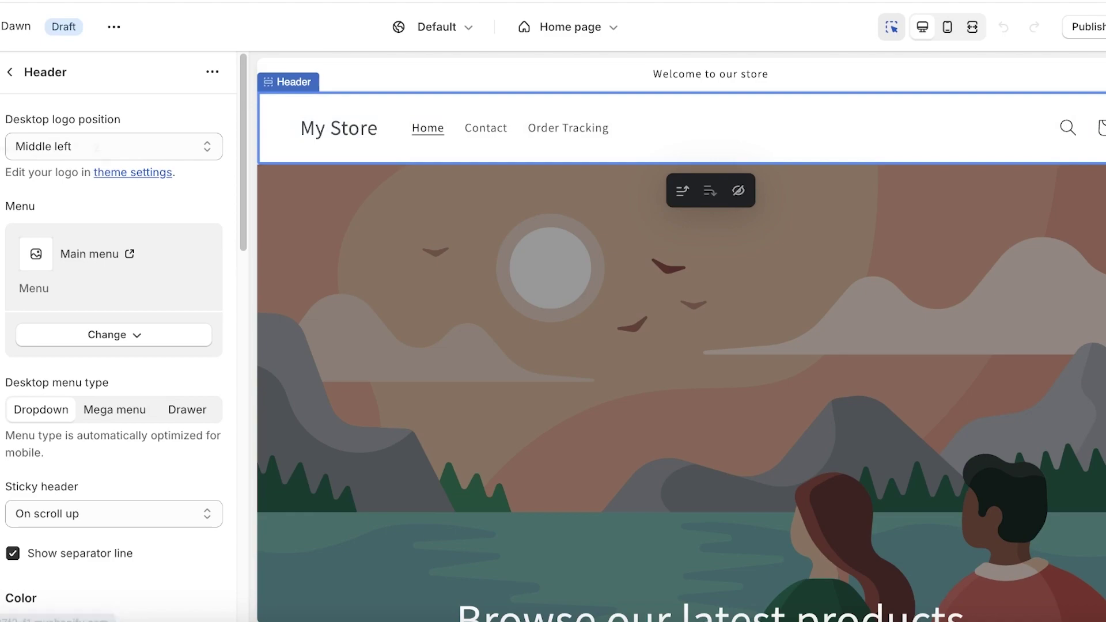
Set the image named 2 as the store logo in theme settings.
click(132, 172)
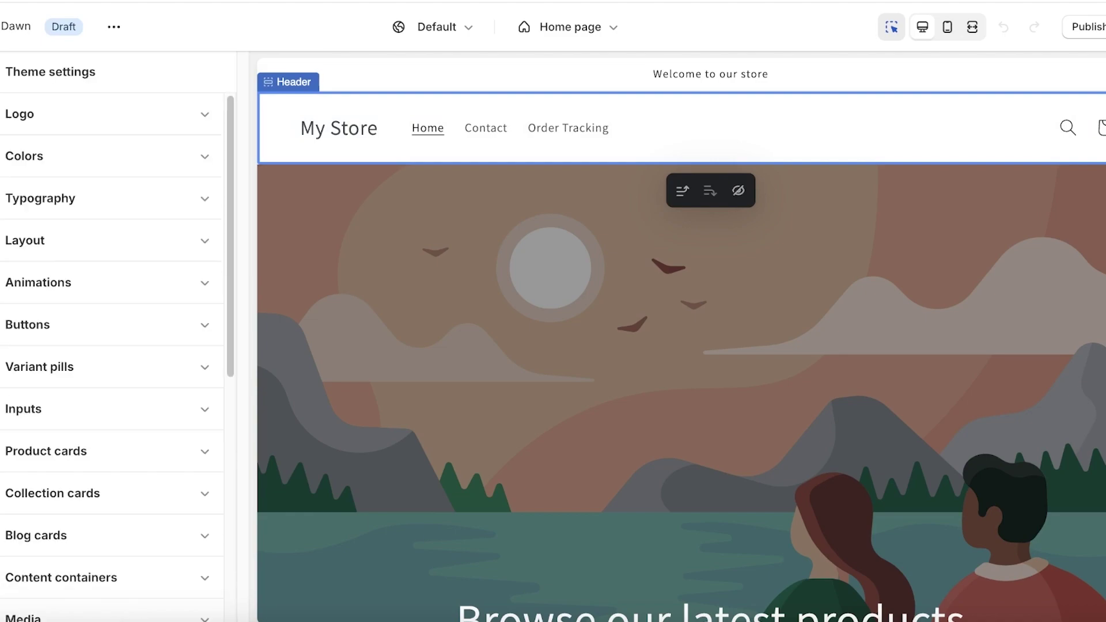
click(48, 115)
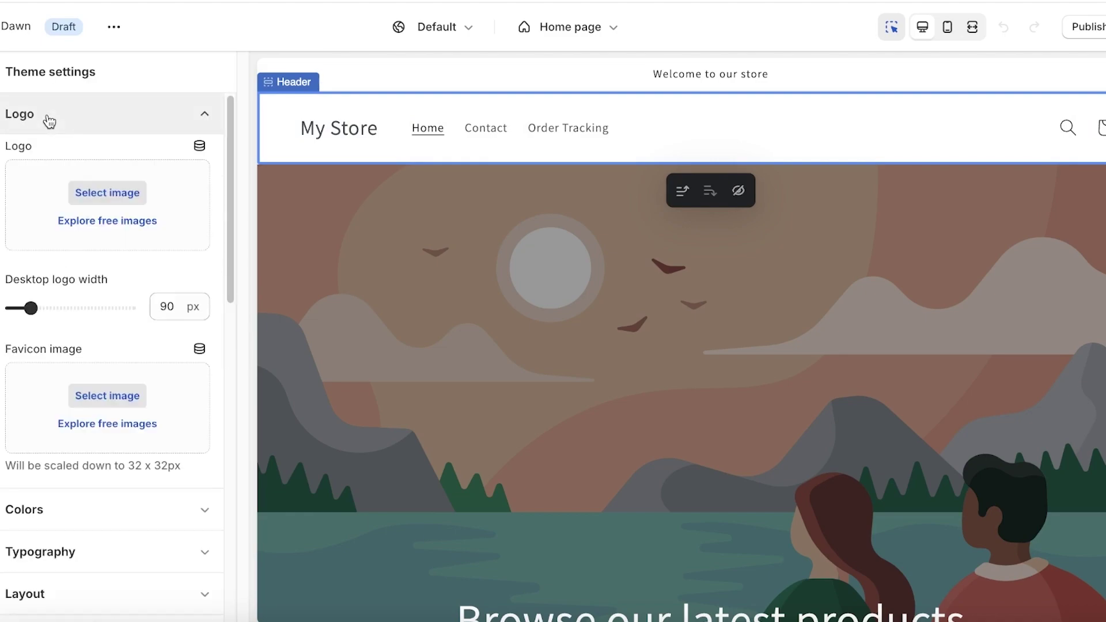
click(98, 198)
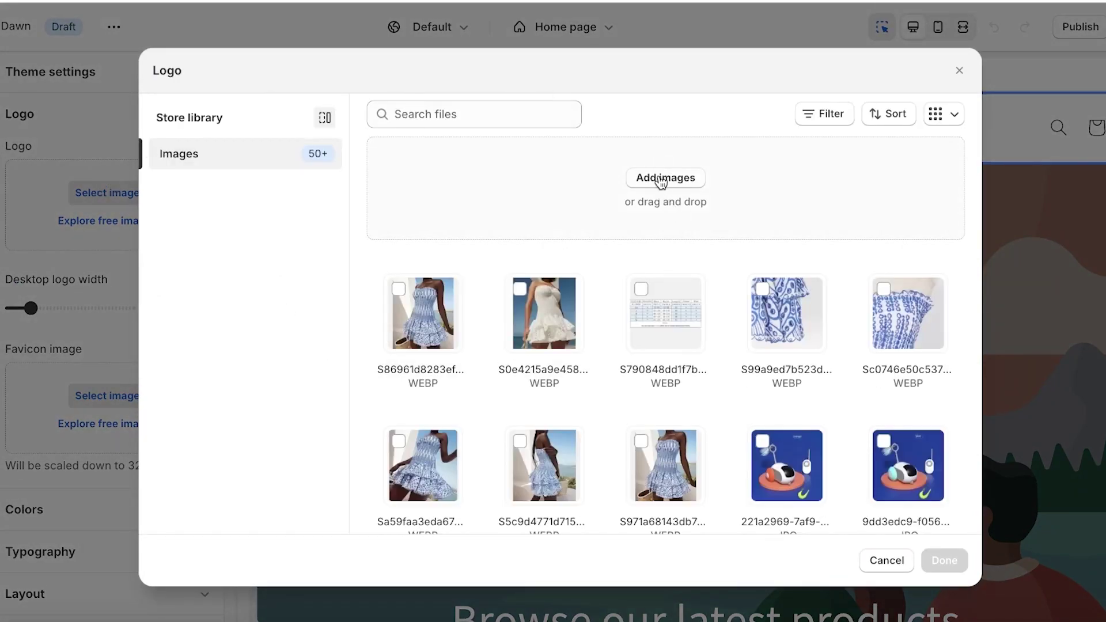
scroll(612, 249, down, 15)
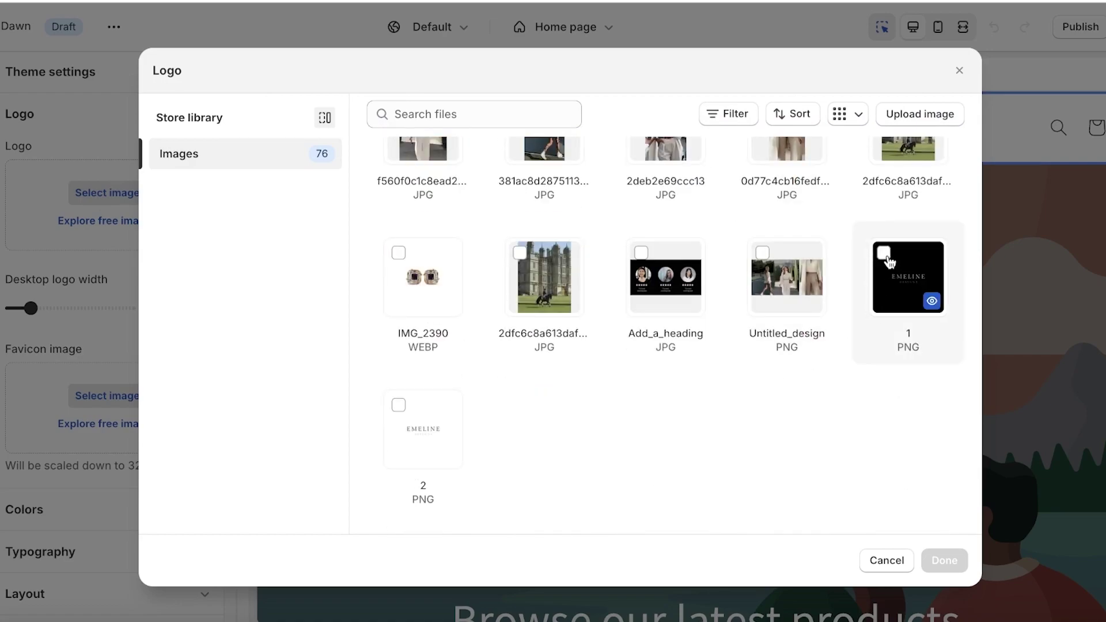
click(403, 414)
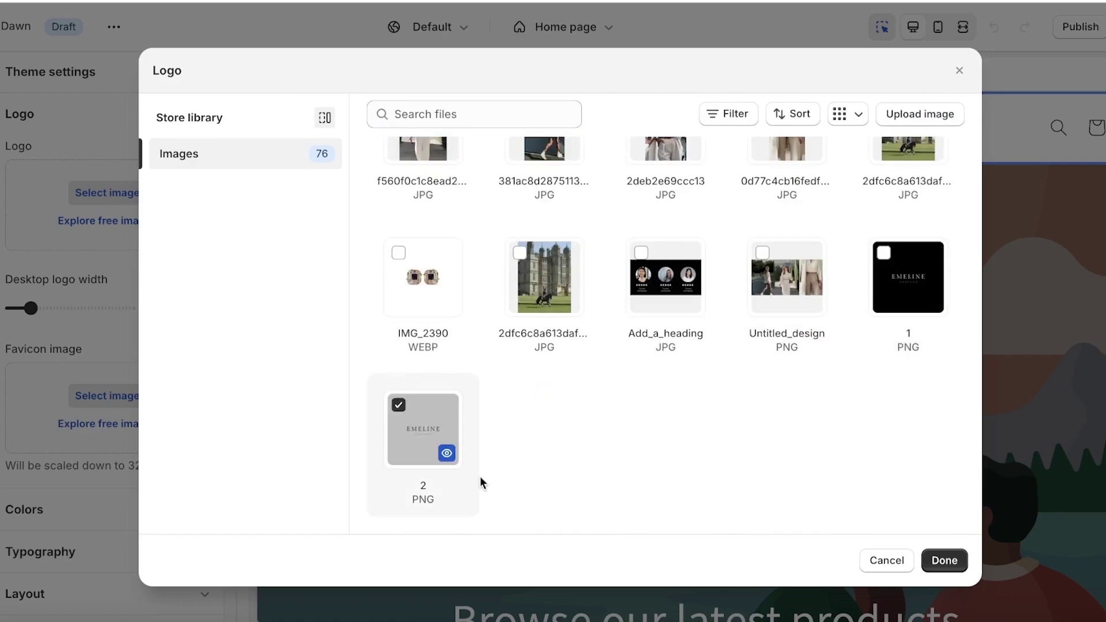
click(937, 570)
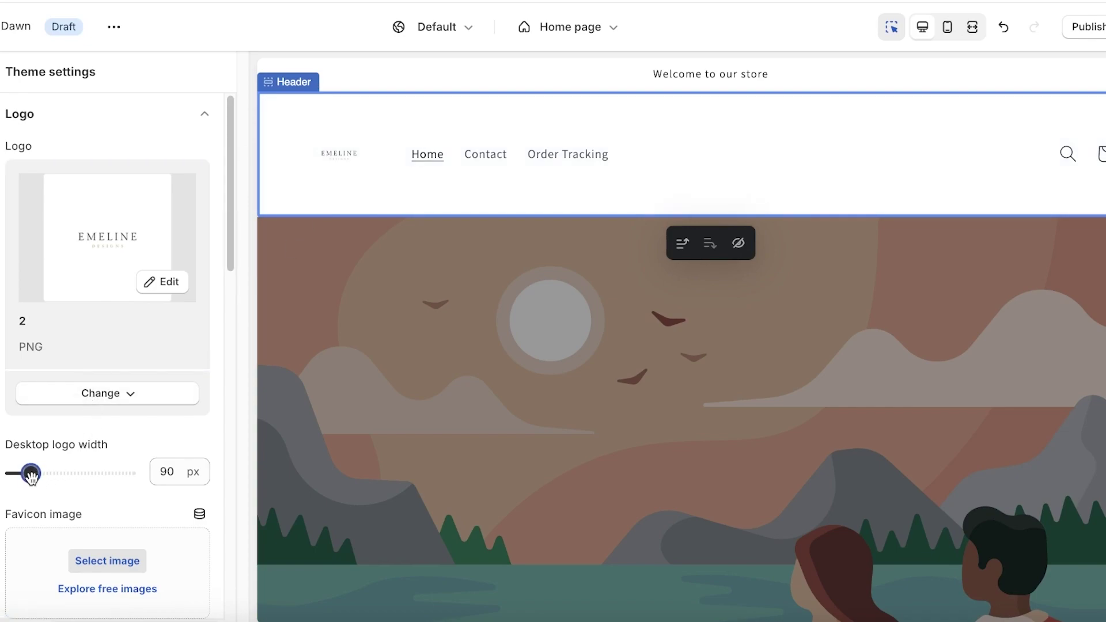
Widen the desktop logo to 160 px and return to the Header settings.
drag(32, 476, 54, 478)
mouse_move(54, 472)
mouse_down()
mouse_move(72, 473)
mouse_move(63, 473)
mouse_up()
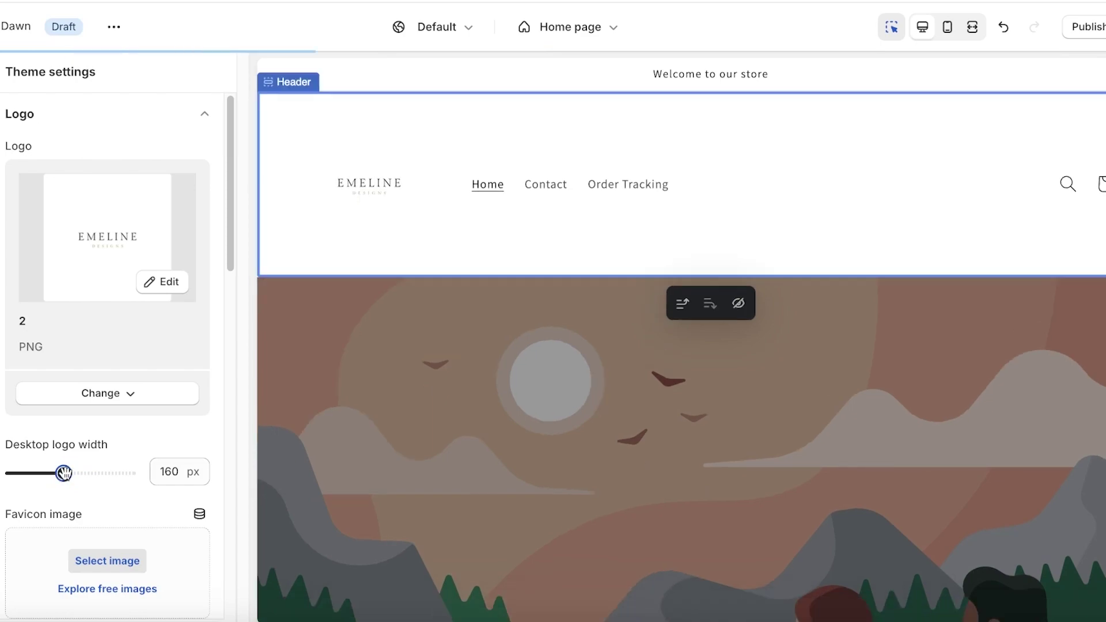
scroll(168, 483, down, 3)
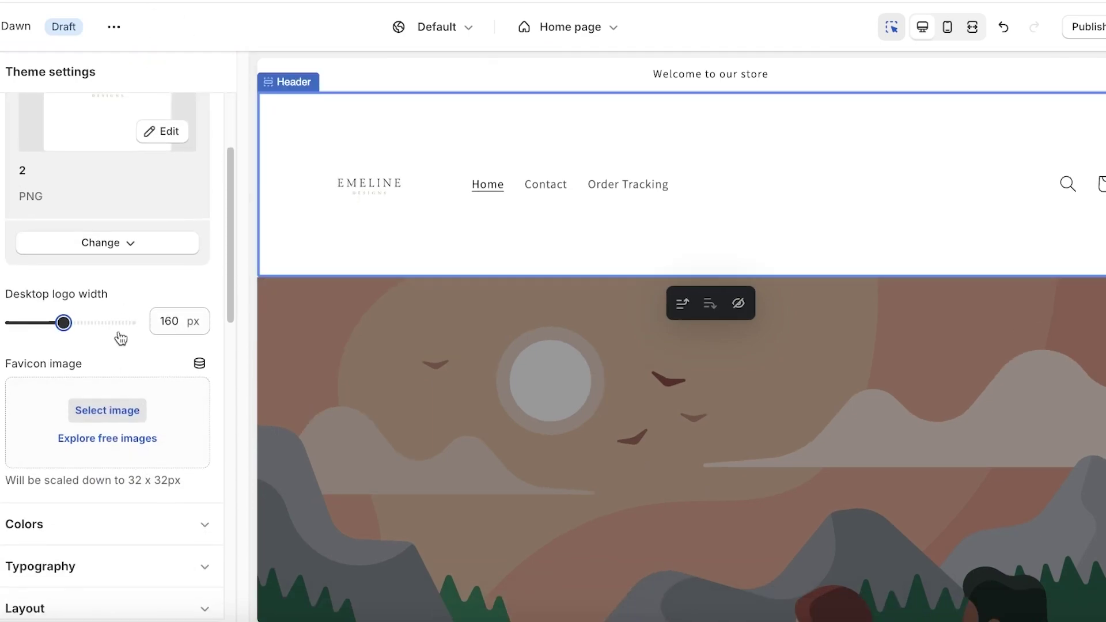
scroll(129, 389, down, 2)
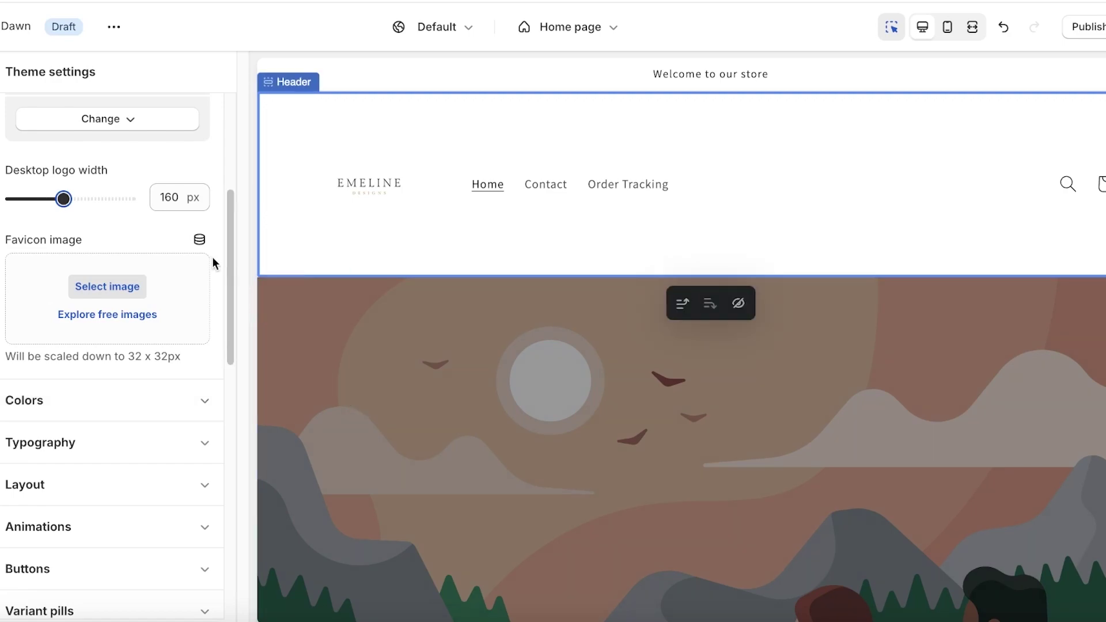
click(12, 74)
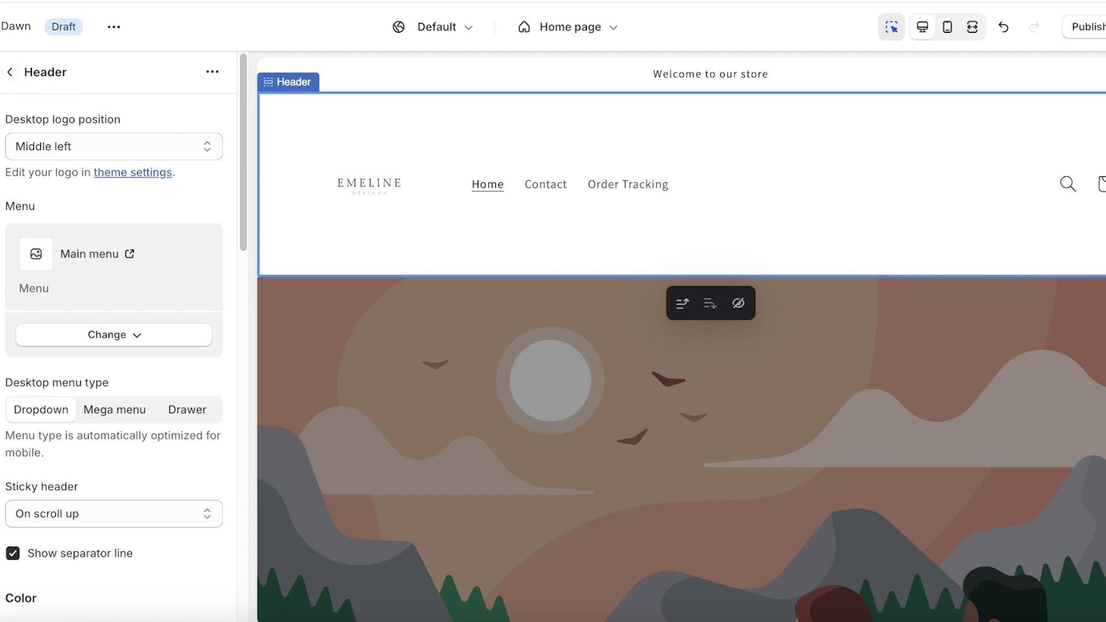
Delete the announcement bar and set the header's desktop logo position to Middle center.
click(11, 74)
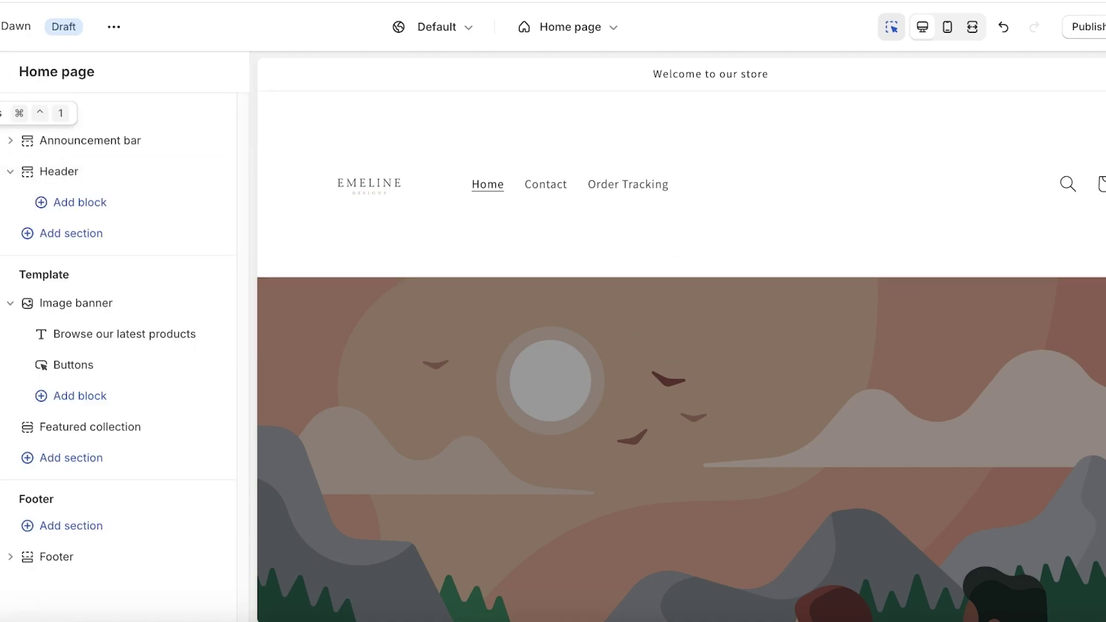
click(189, 140)
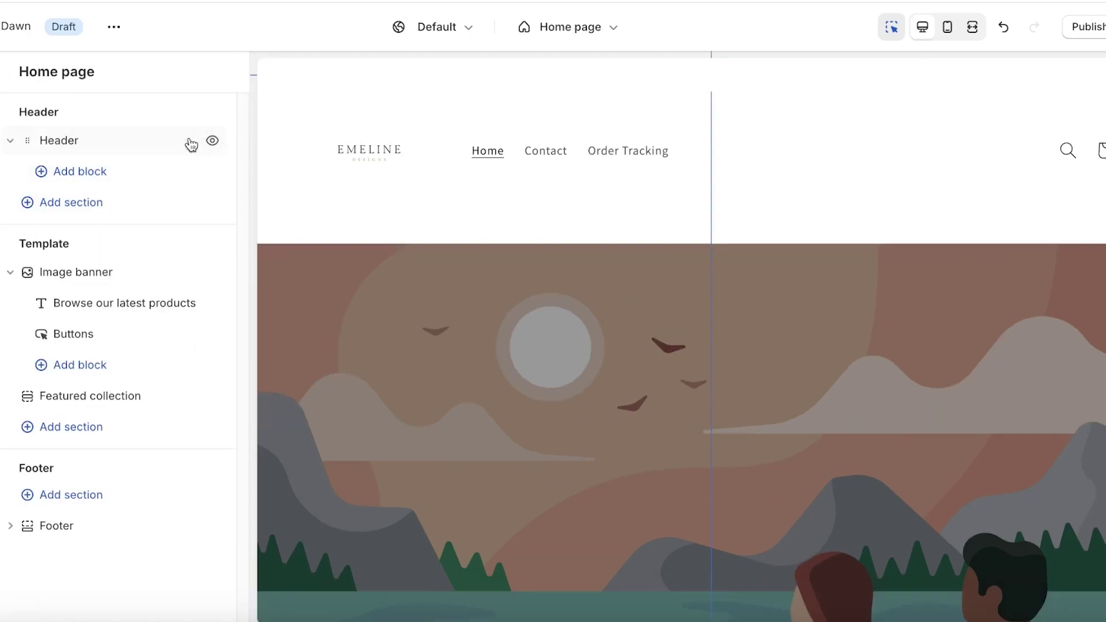
click(120, 142)
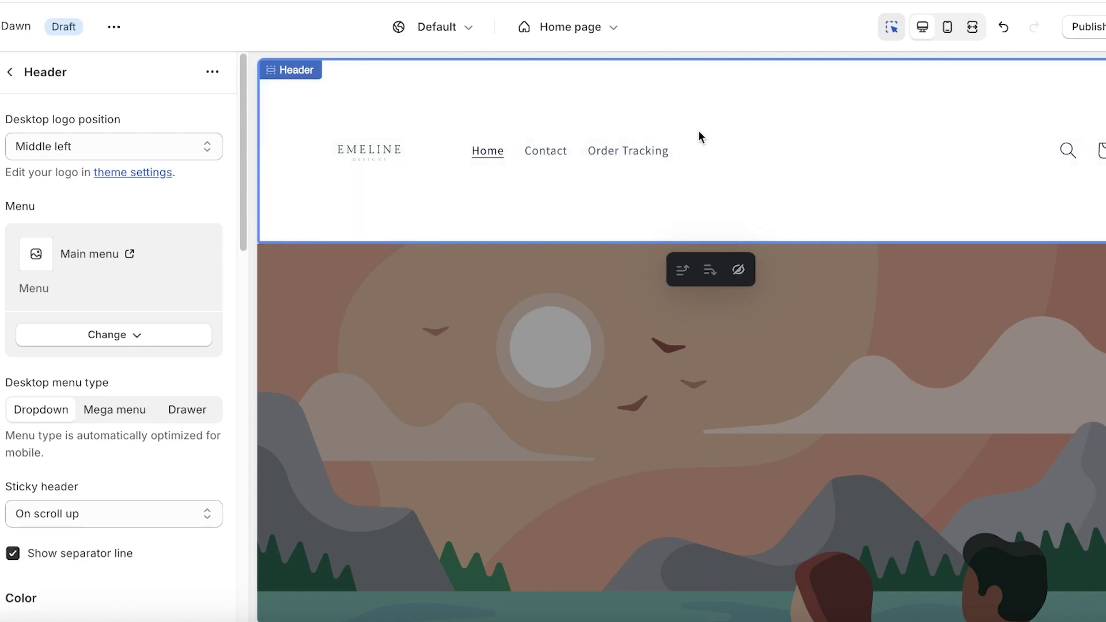
click(134, 150)
click(113, 133)
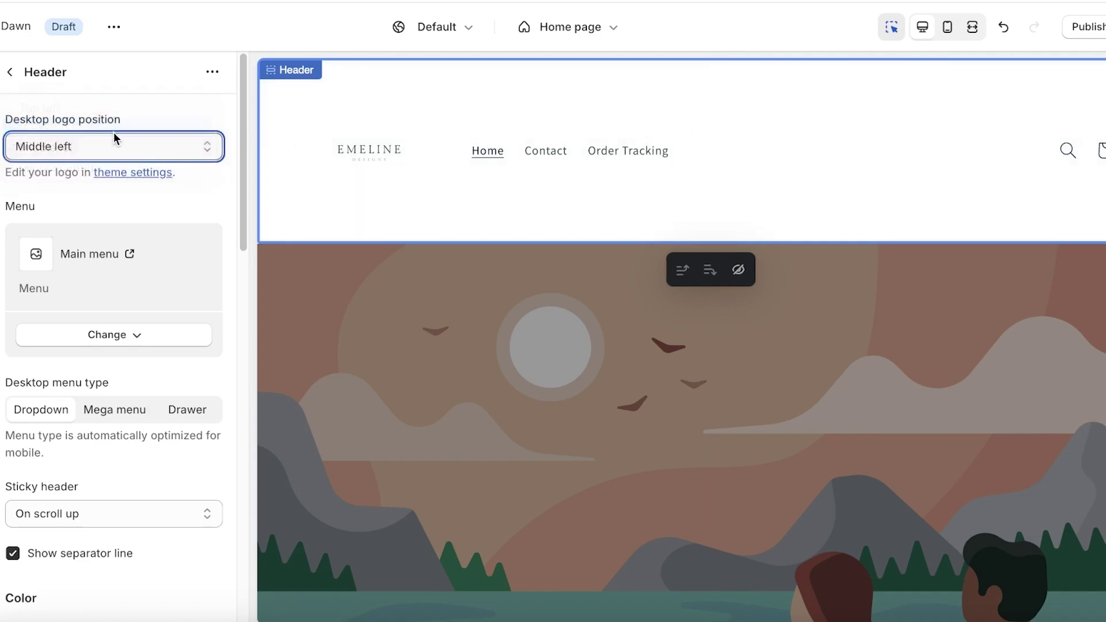
click(115, 154)
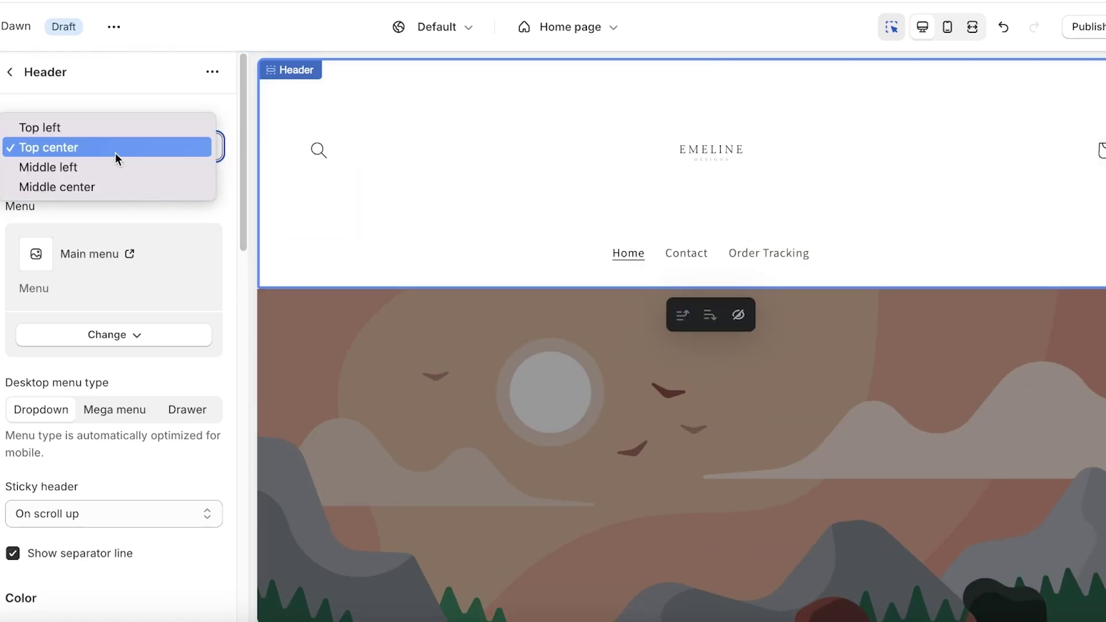
click(104, 187)
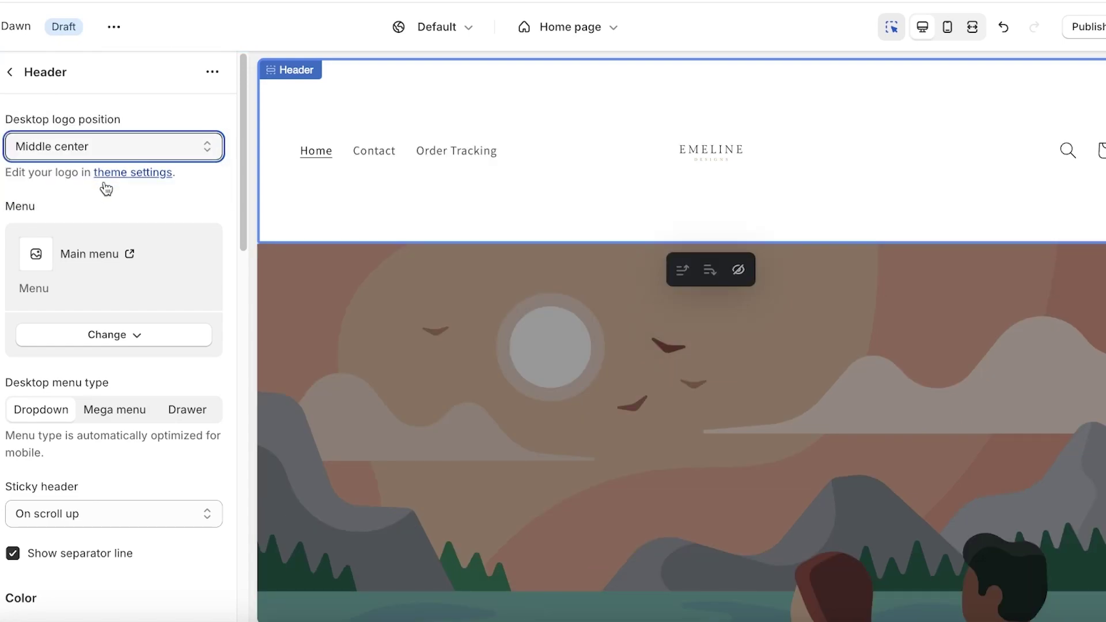
scroll(129, 247, down, 1)
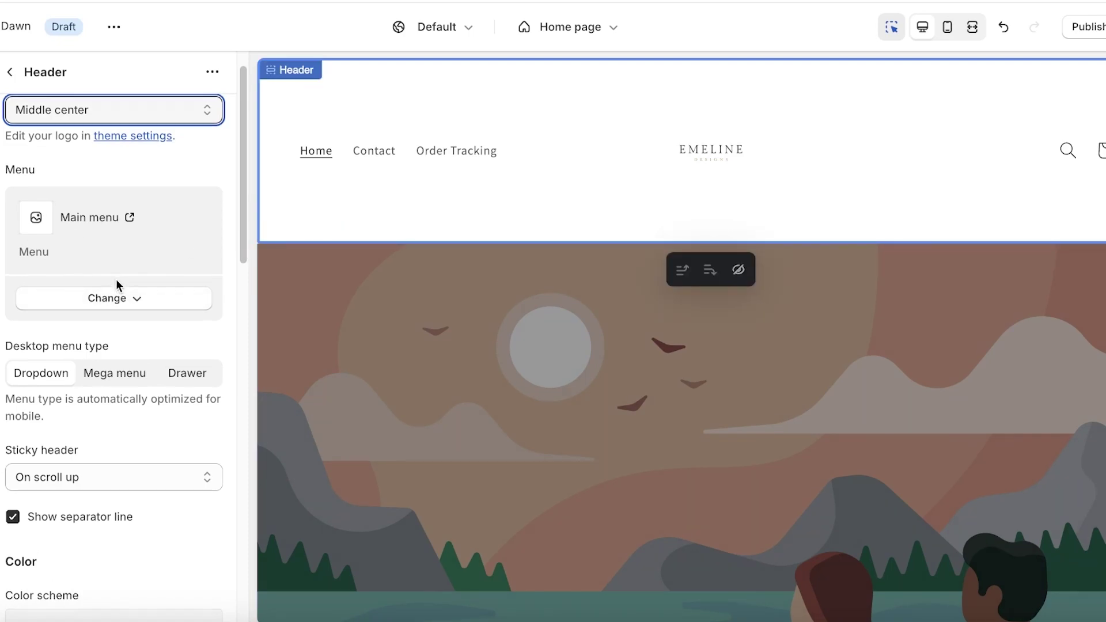
Set the header's desktop menu type to Dropdown and sticky header to None.
scroll(118, 282, down, 3)
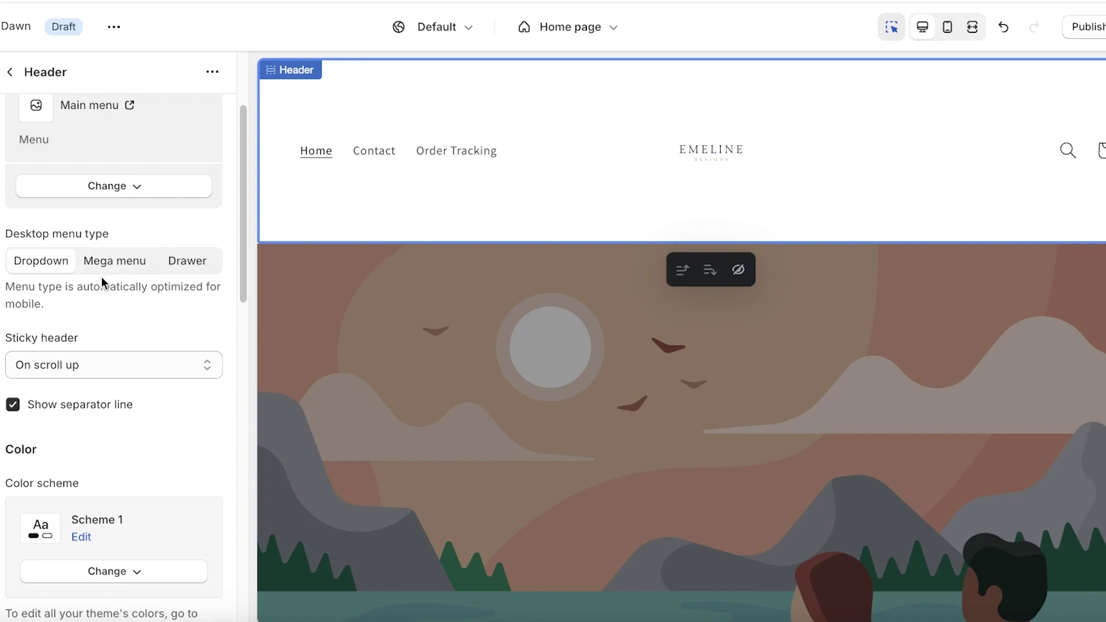
scroll(101, 283, down, 1)
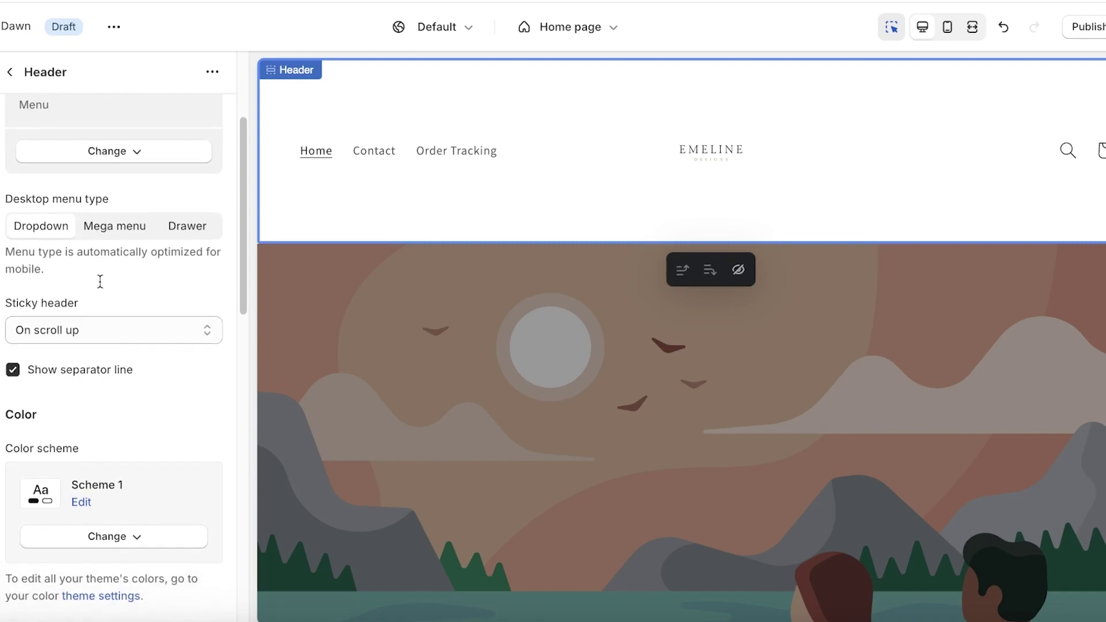
click(115, 226)
click(40, 226)
scroll(151, 256, down, 1)
click(131, 295)
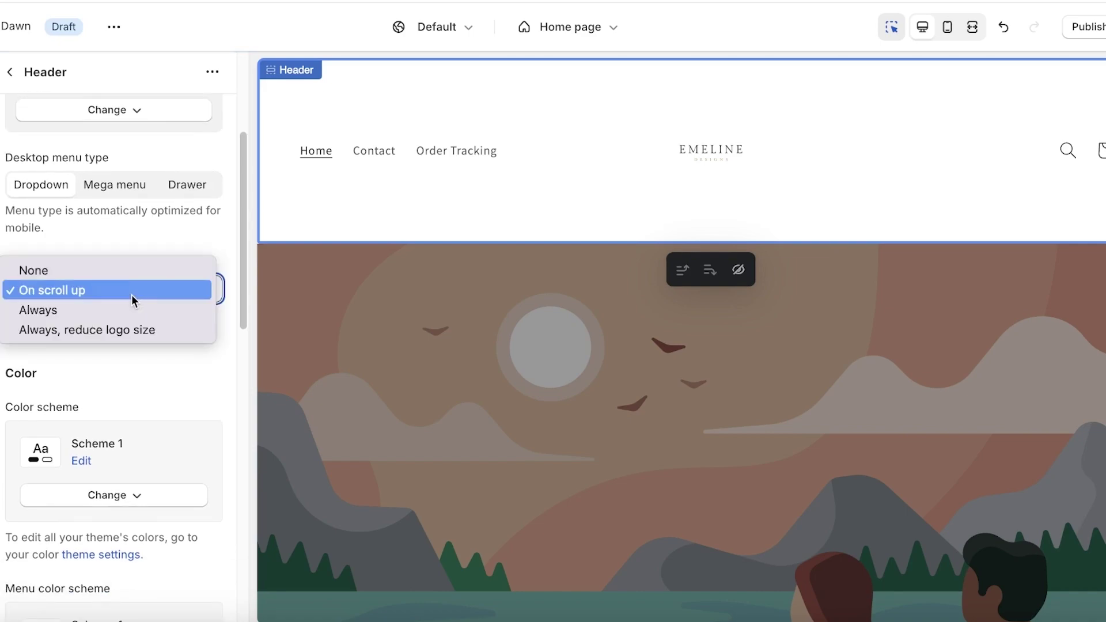
click(105, 271)
Try Scheme 2 on the header, then keep the Scheme 1 colour scheme.
scroll(122, 274, down, 3)
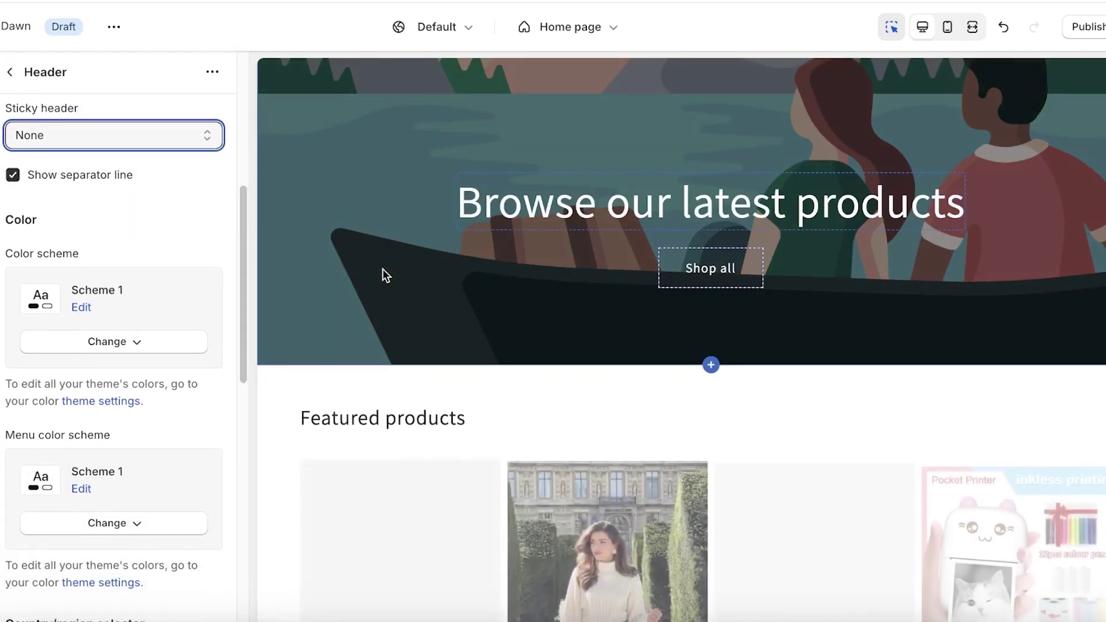
scroll(91, 335, down, 1)
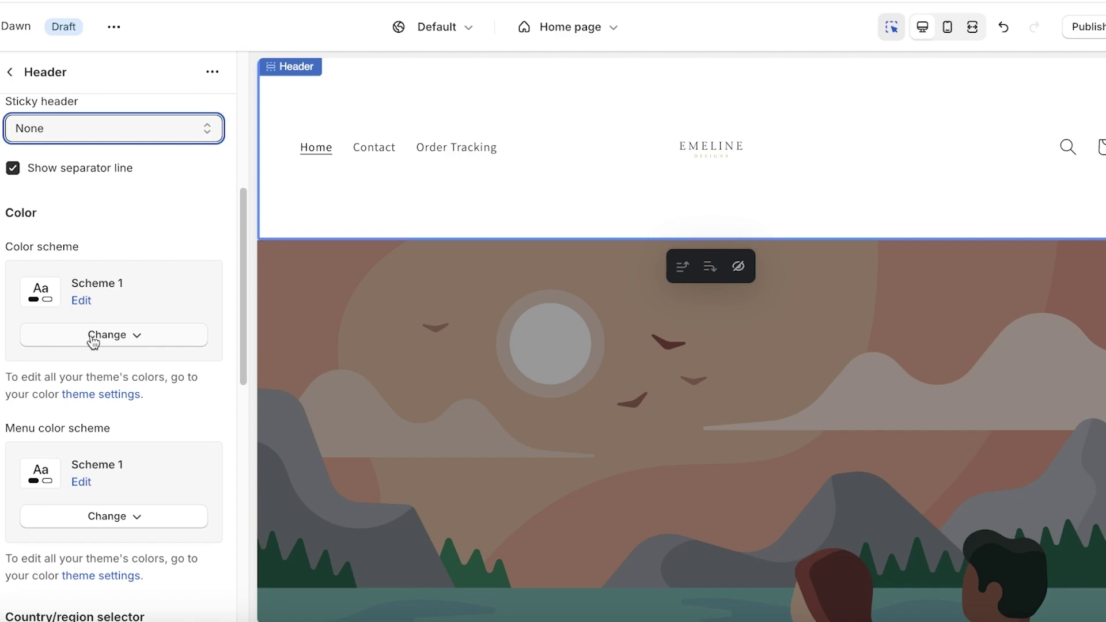
click(94, 336)
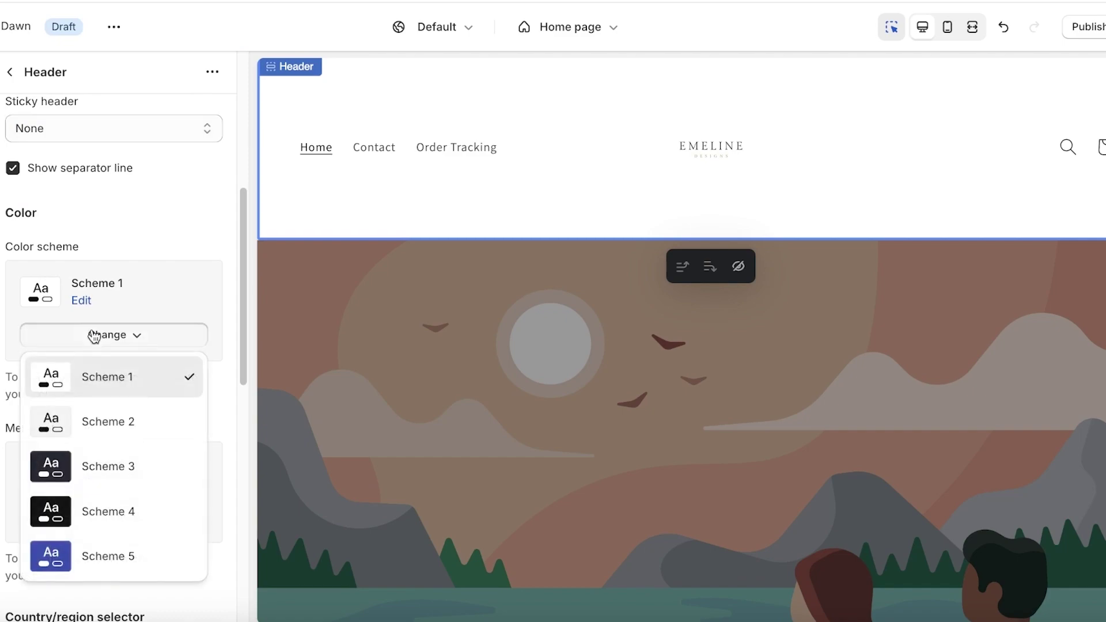
click(110, 426)
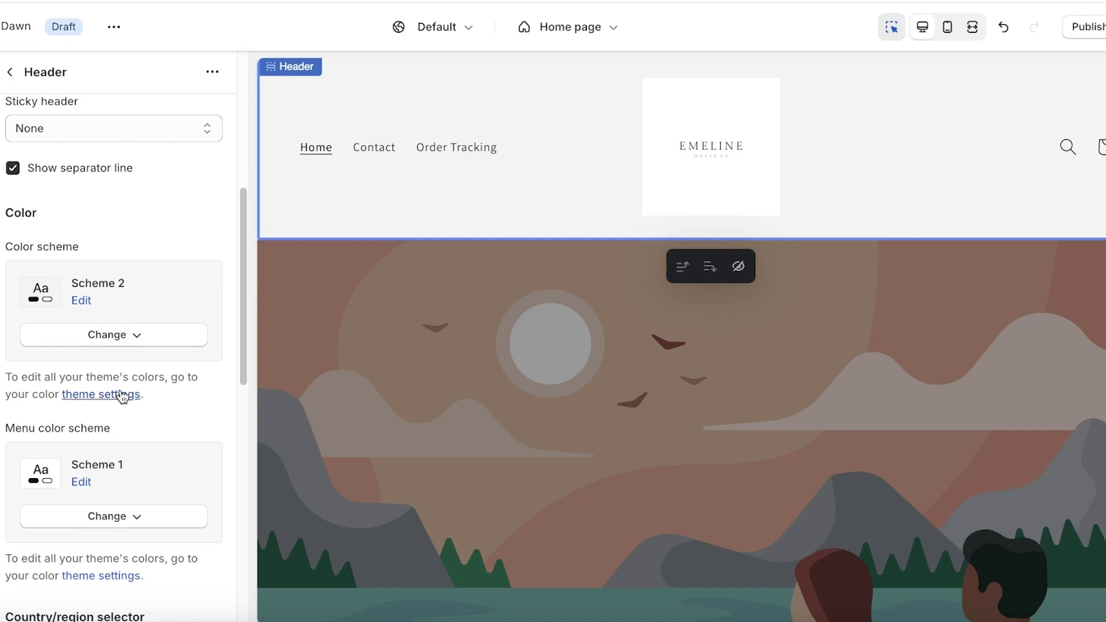
click(119, 343)
click(102, 374)
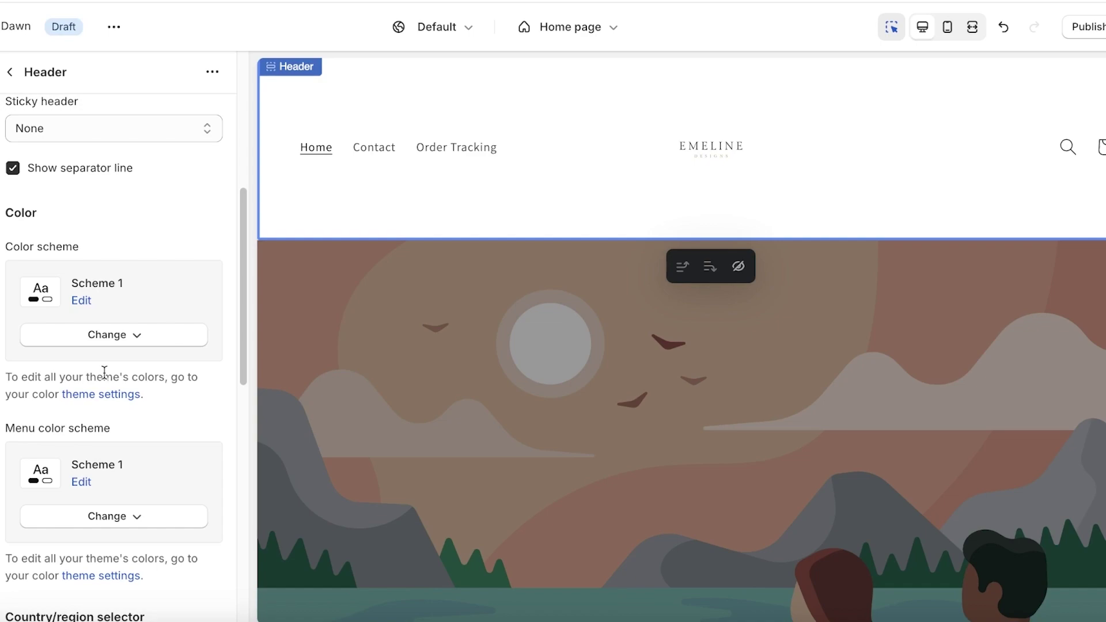
click(82, 302)
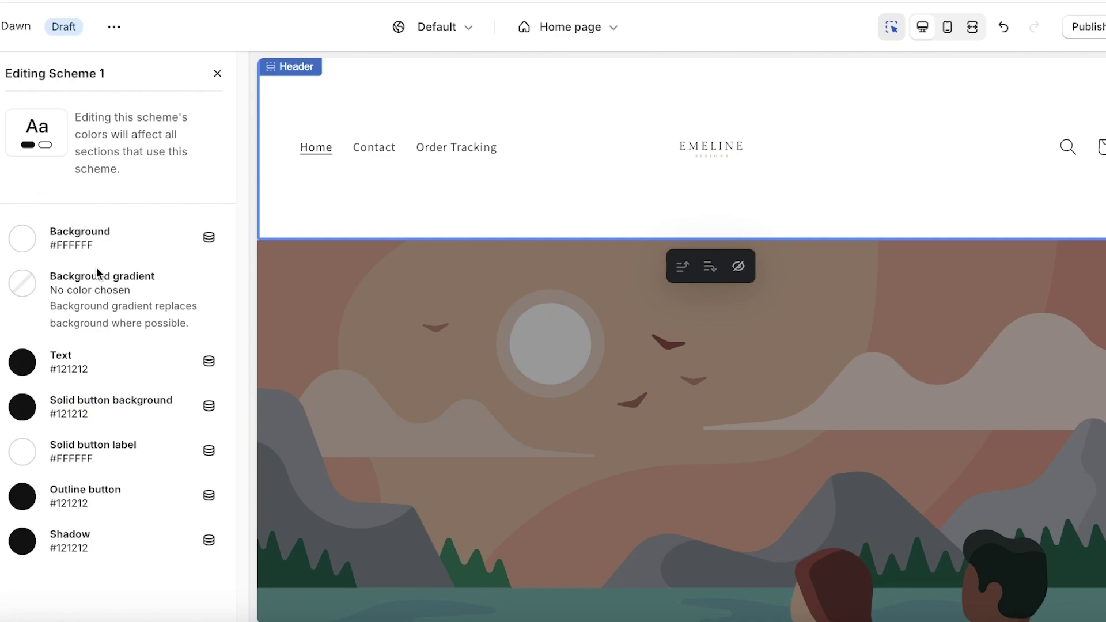
click(218, 74)
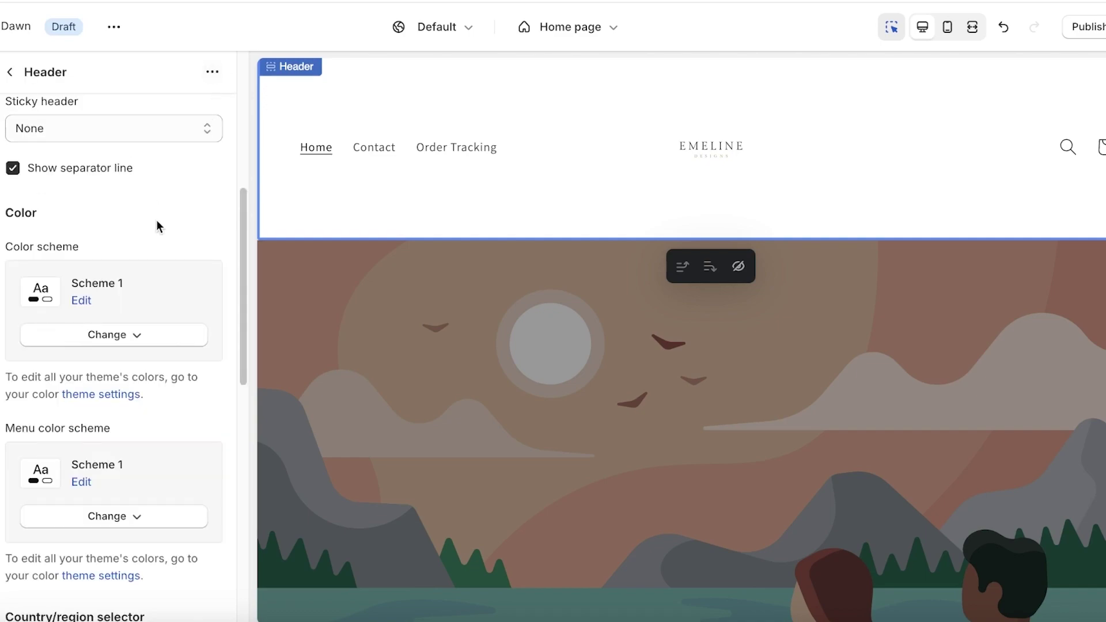
click(125, 336)
click(149, 303)
scroll(149, 300, down, 2)
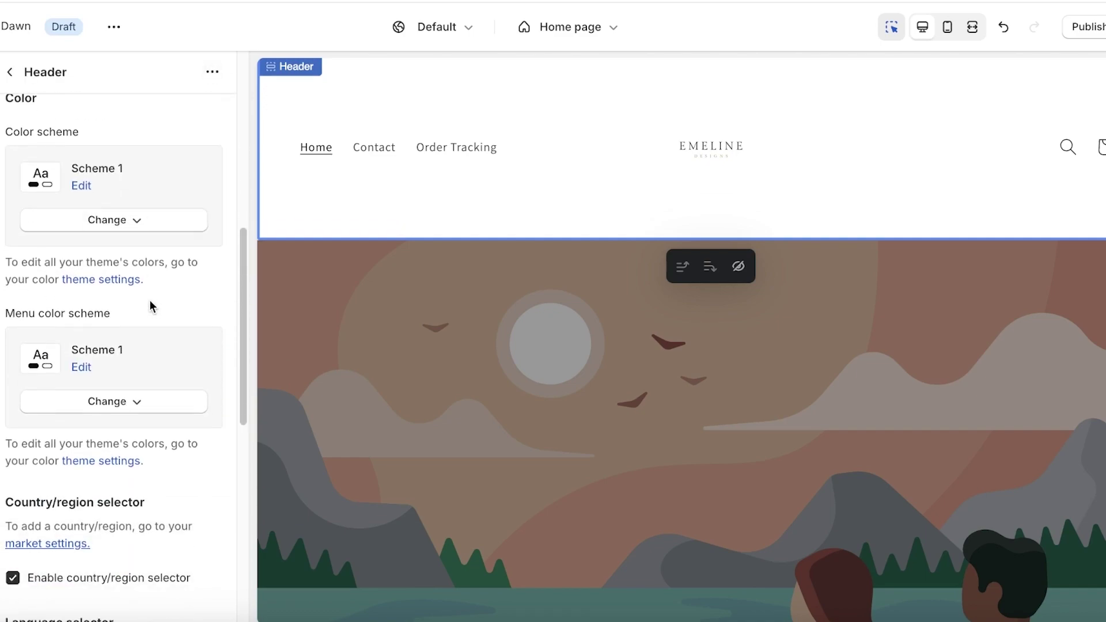
scroll(150, 311, down, 7)
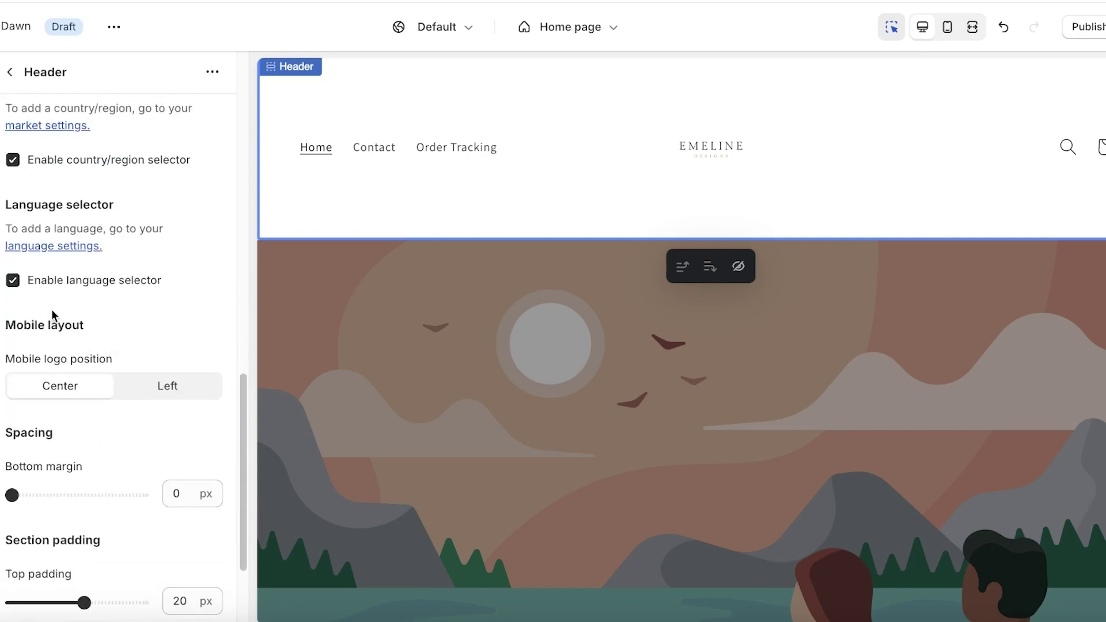
Set the header's top and bottom padding to 0 px, then go back to the Home page sections.
scroll(140, 334, down, 3)
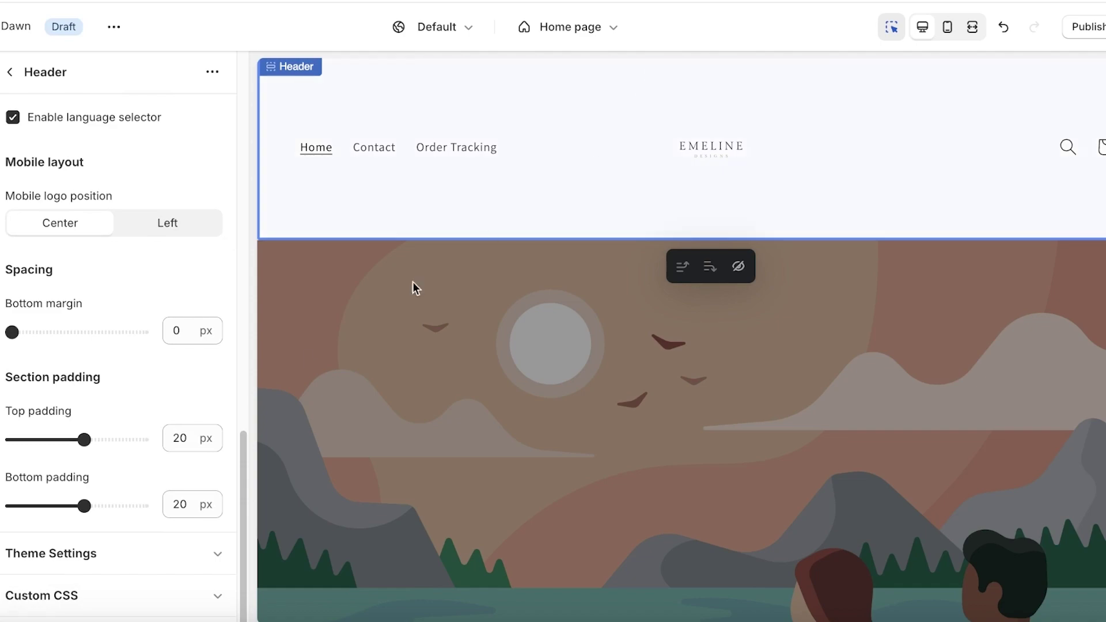
drag(86, 441, 11, 440)
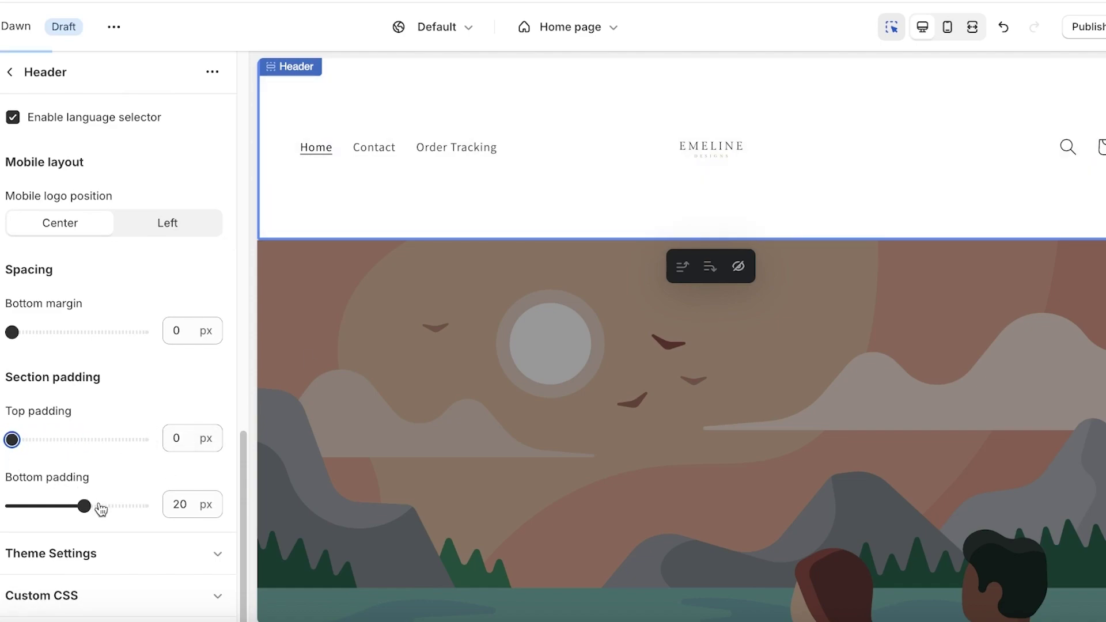
drag(84, 506, 12, 506)
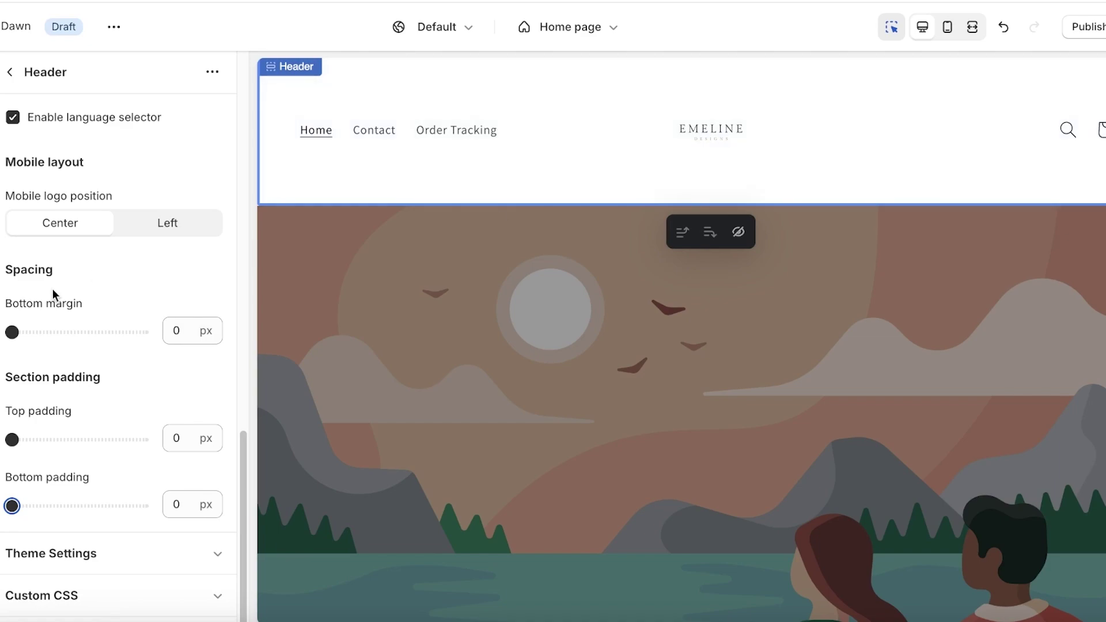
click(10, 71)
scroll(859, 320, down, 3)
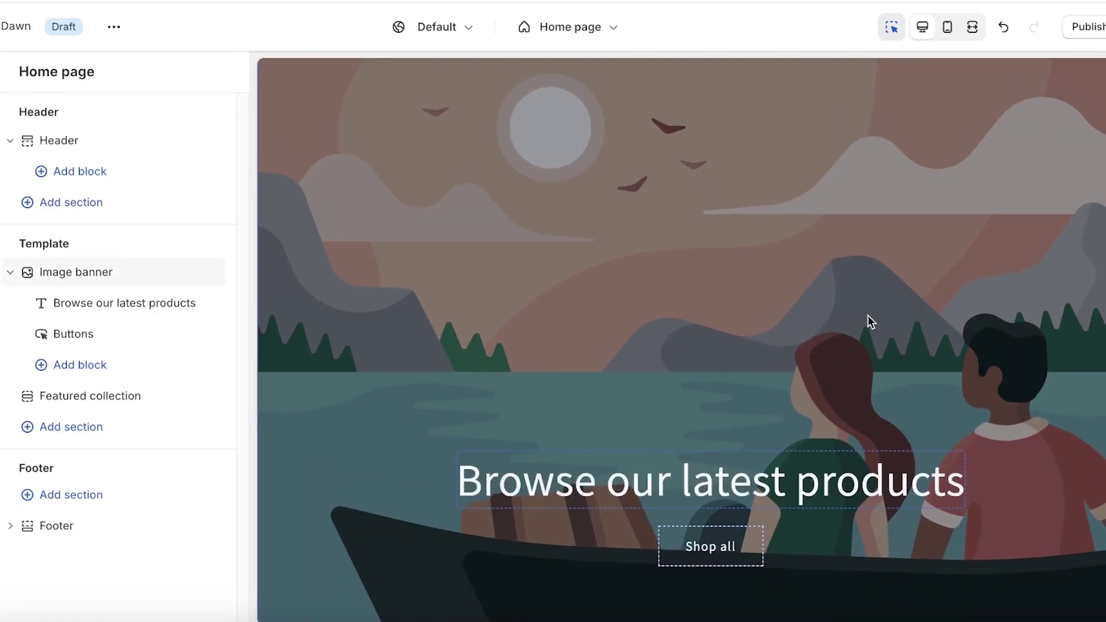
Set Untitled_design as the image banner's first image.
click(867, 315)
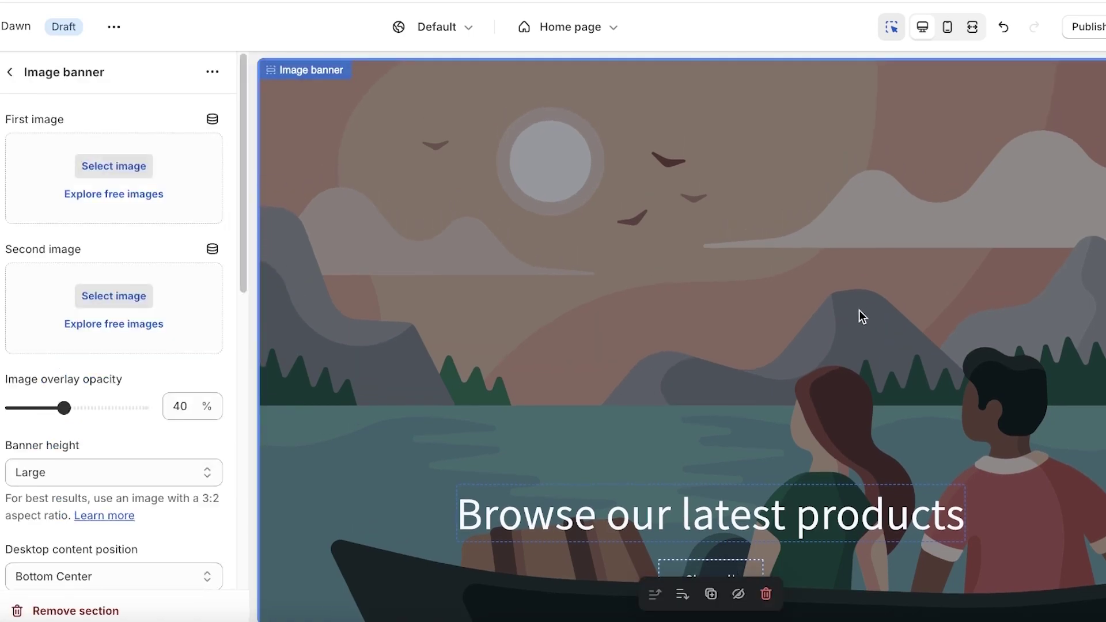
click(104, 166)
scroll(578, 235, down, 20)
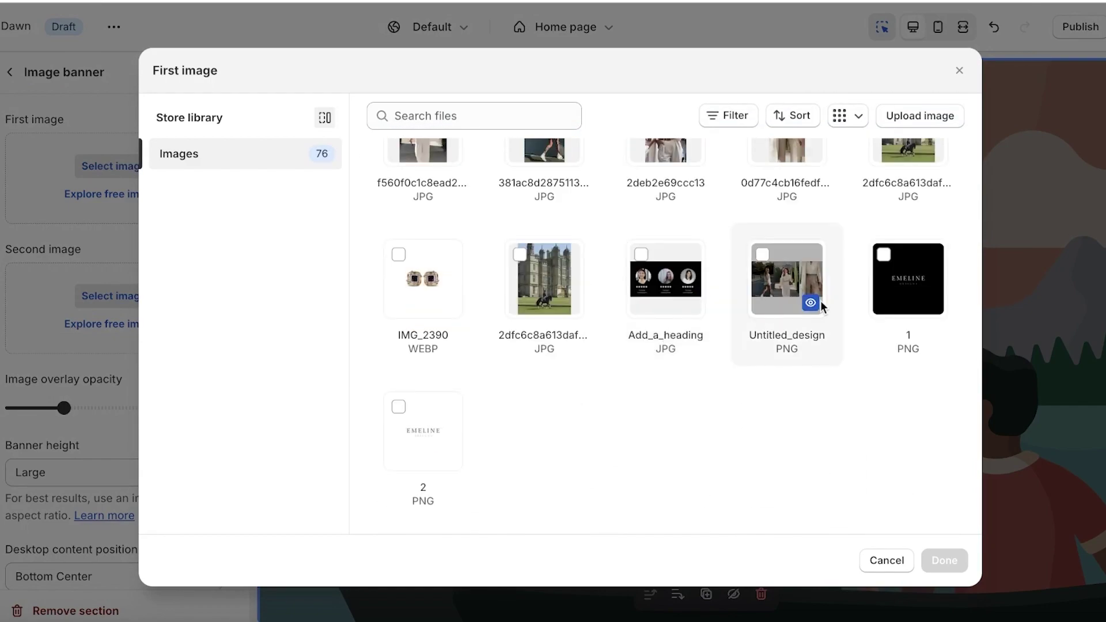
click(781, 285)
click(945, 560)
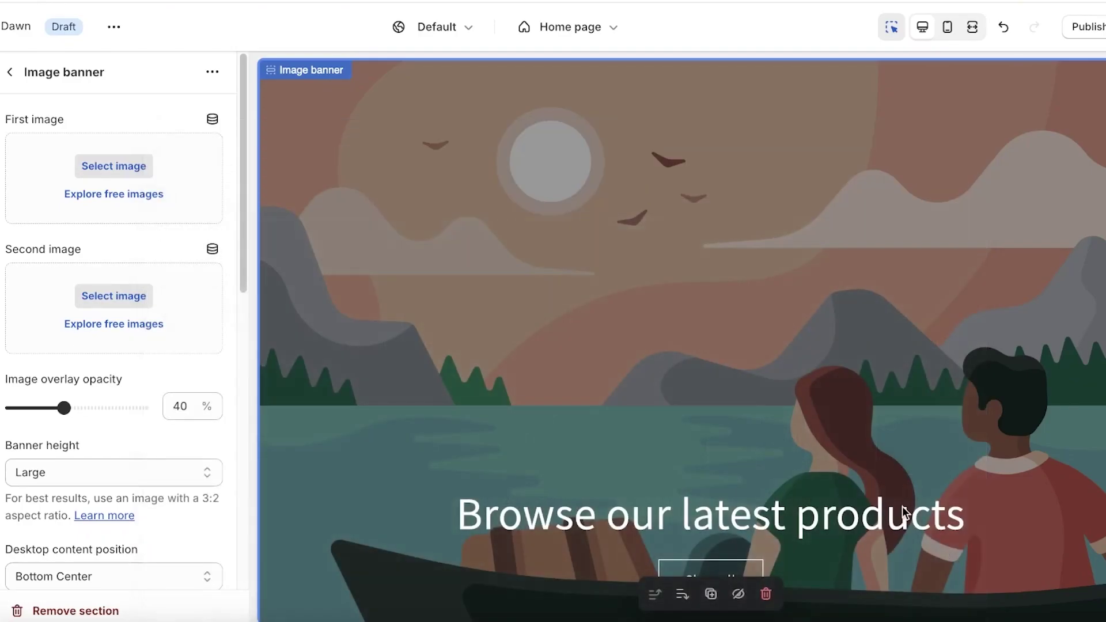
scroll(114, 383, down, 3)
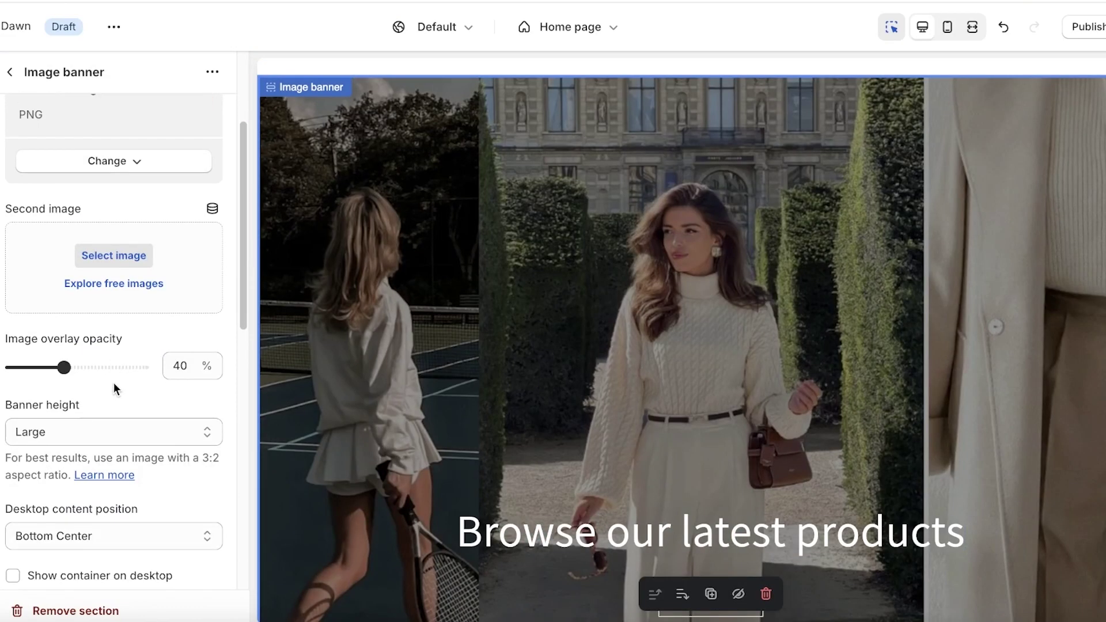
scroll(117, 385, up, 1)
Add Untitled_design_1 as the banner's second image.
click(108, 287)
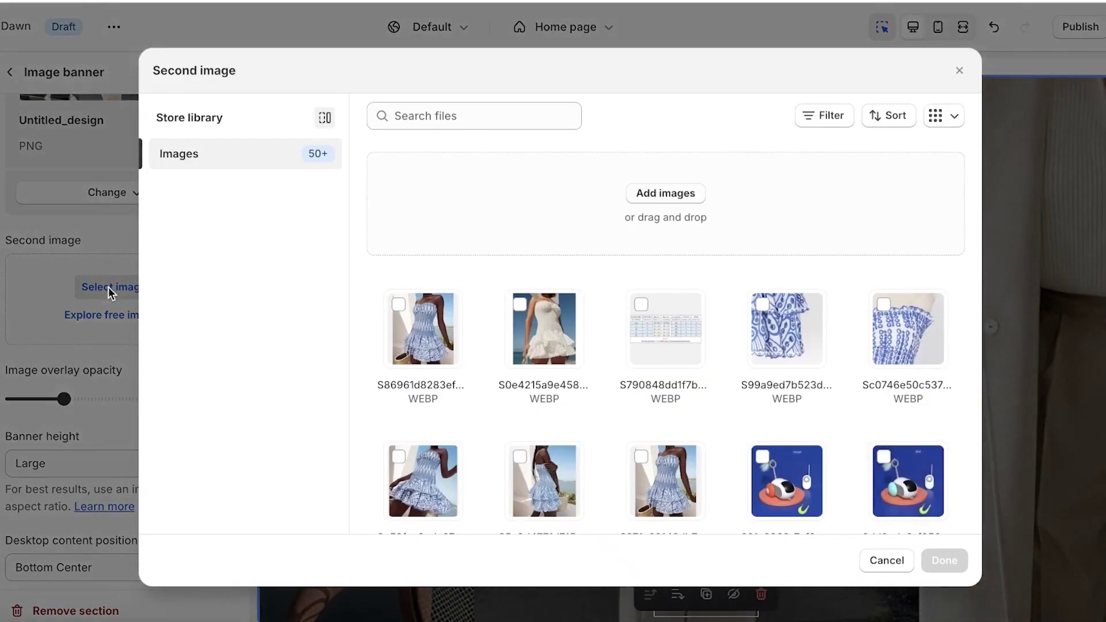
scroll(770, 362, down, 5)
scroll(769, 362, down, 10)
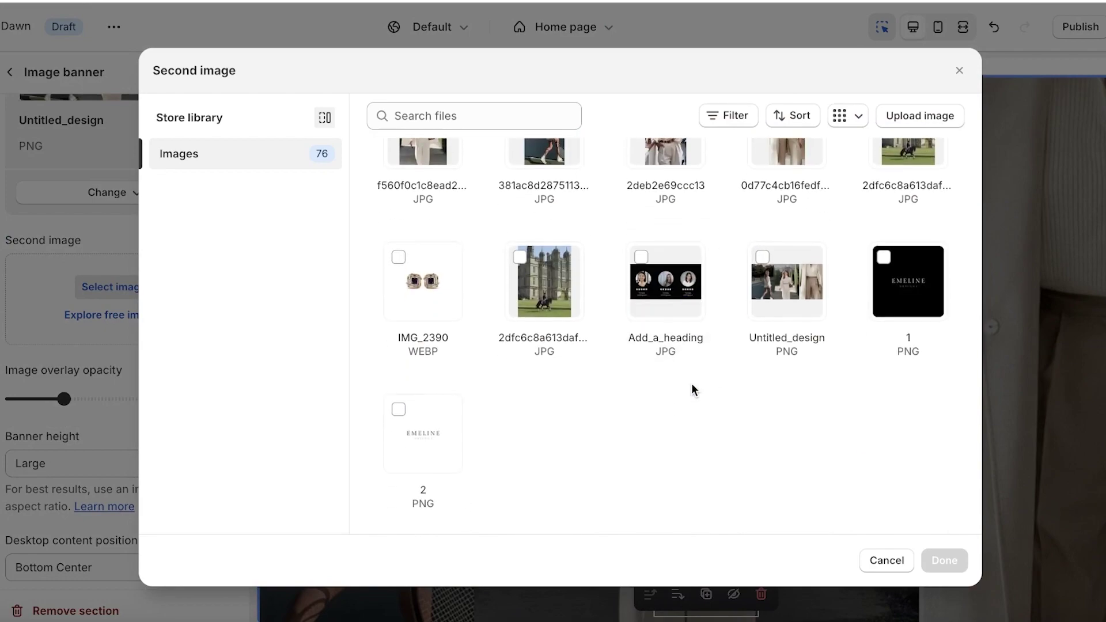
scroll(690, 382, up, 4)
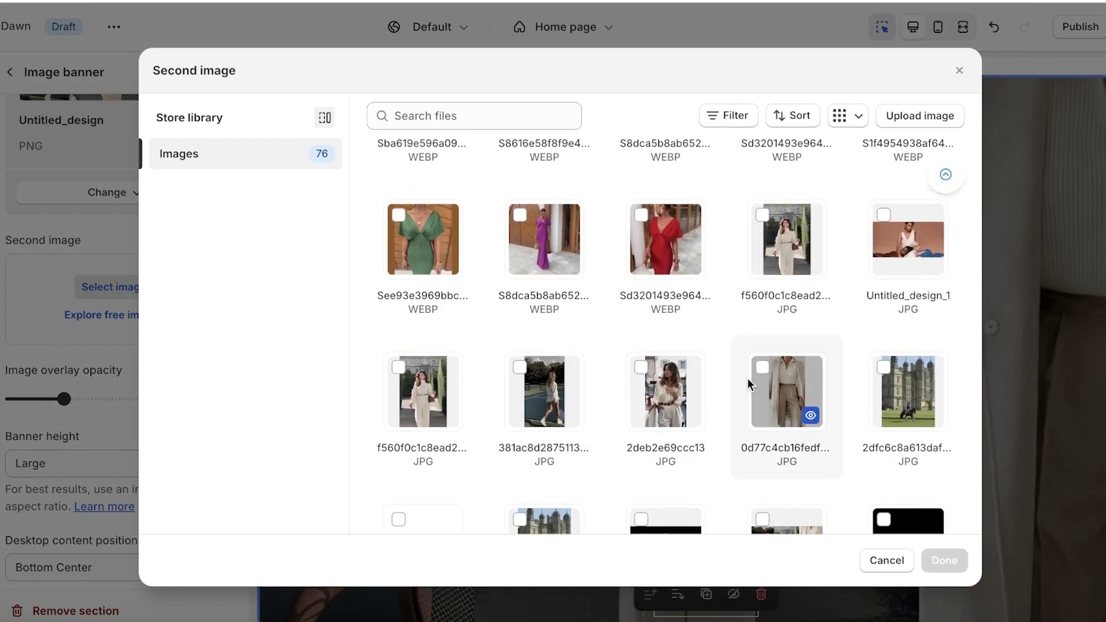
scroll(817, 382, down, 5)
scroll(818, 382, up, 7)
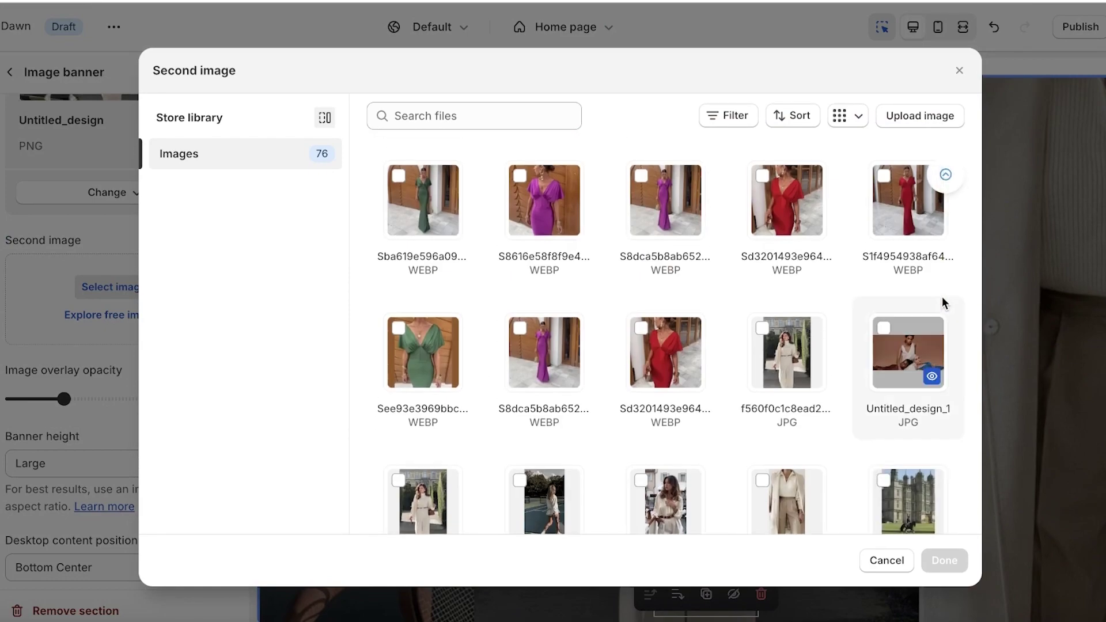
click(905, 352)
click(928, 562)
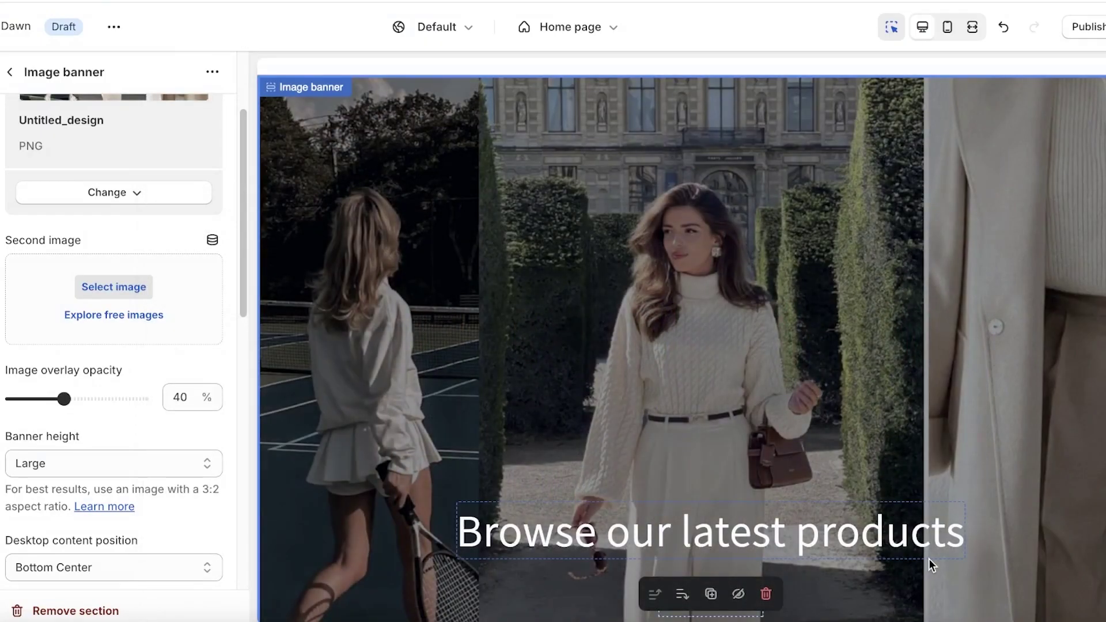
scroll(1039, 279, down, 4)
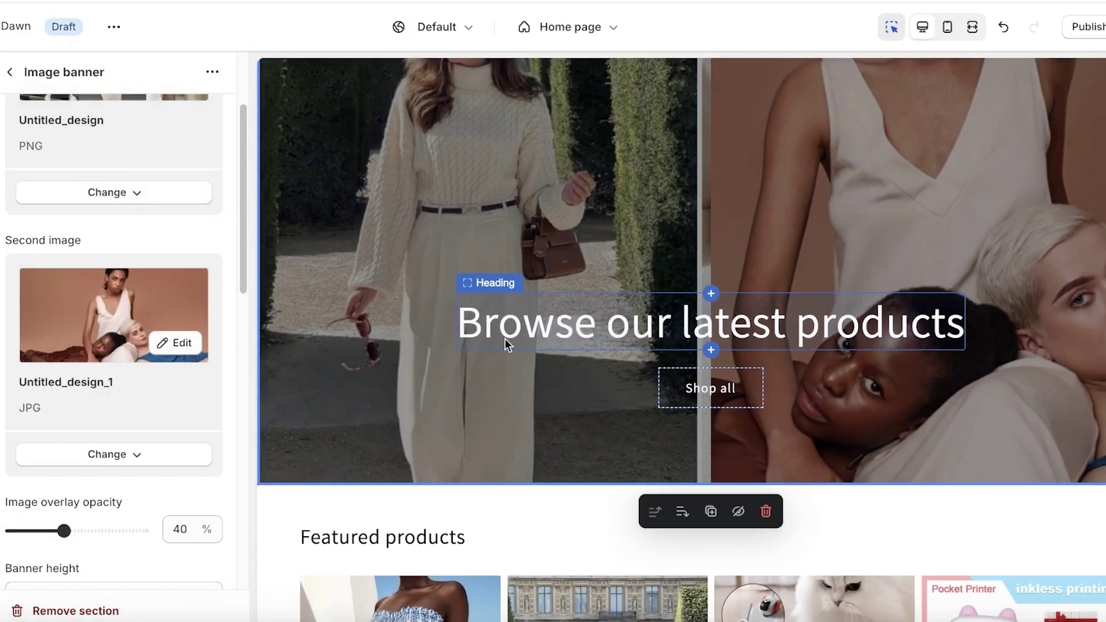
scroll(174, 358, up, 1)
scroll(174, 359, up, 1)
scroll(888, 264, up, 4)
scroll(770, 326, down, 3)
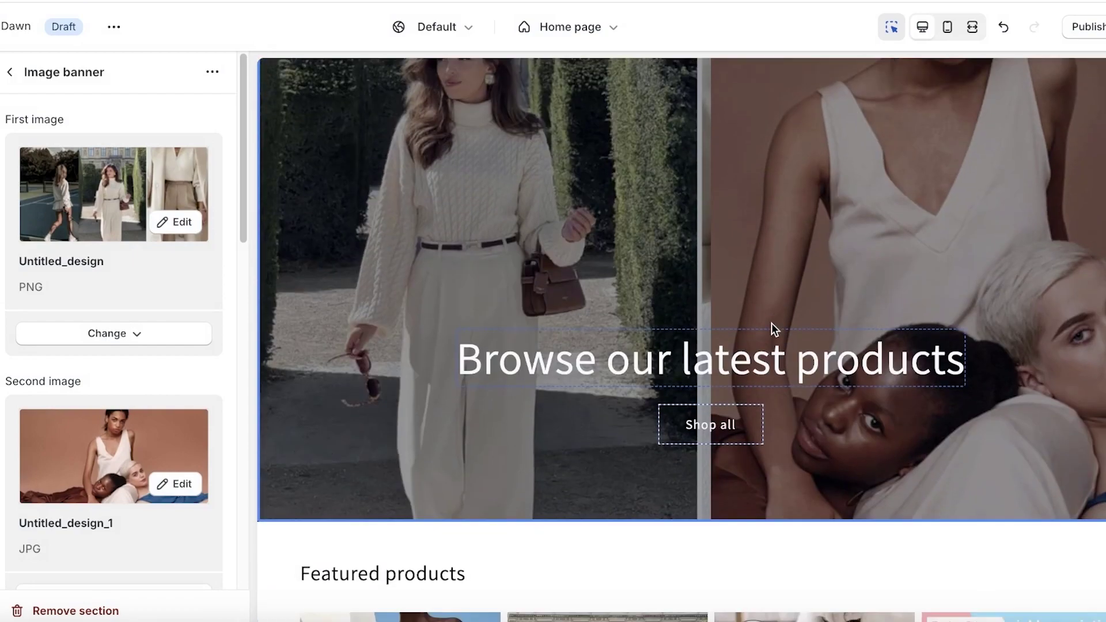
scroll(772, 265, up, 1)
scroll(106, 413, down, 3)
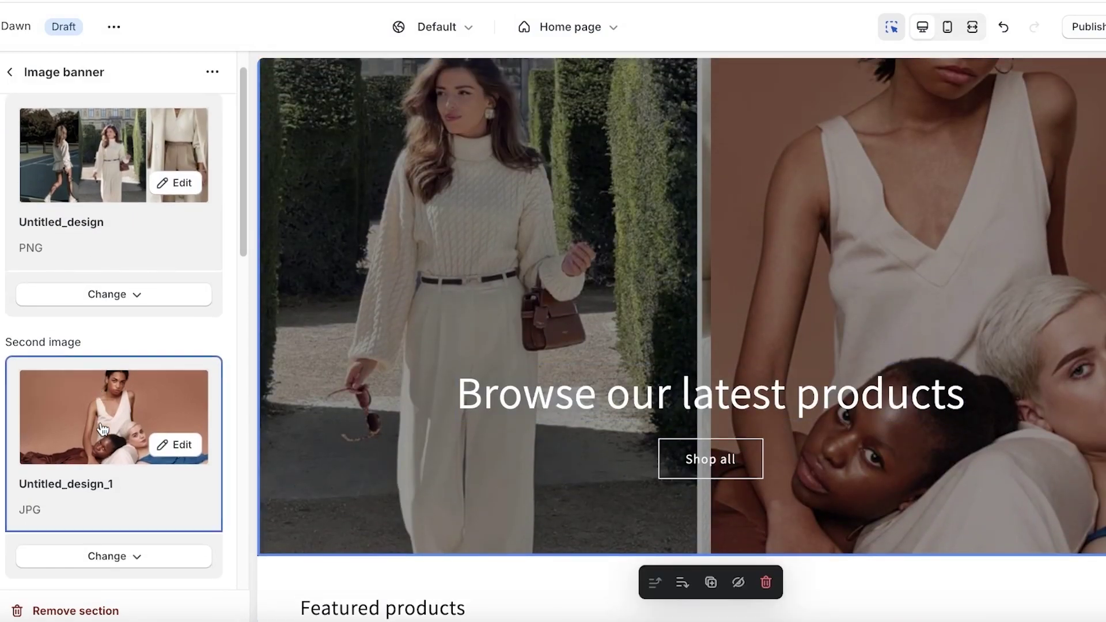
Inspect the second banner image, then remove it from the banner.
click(178, 305)
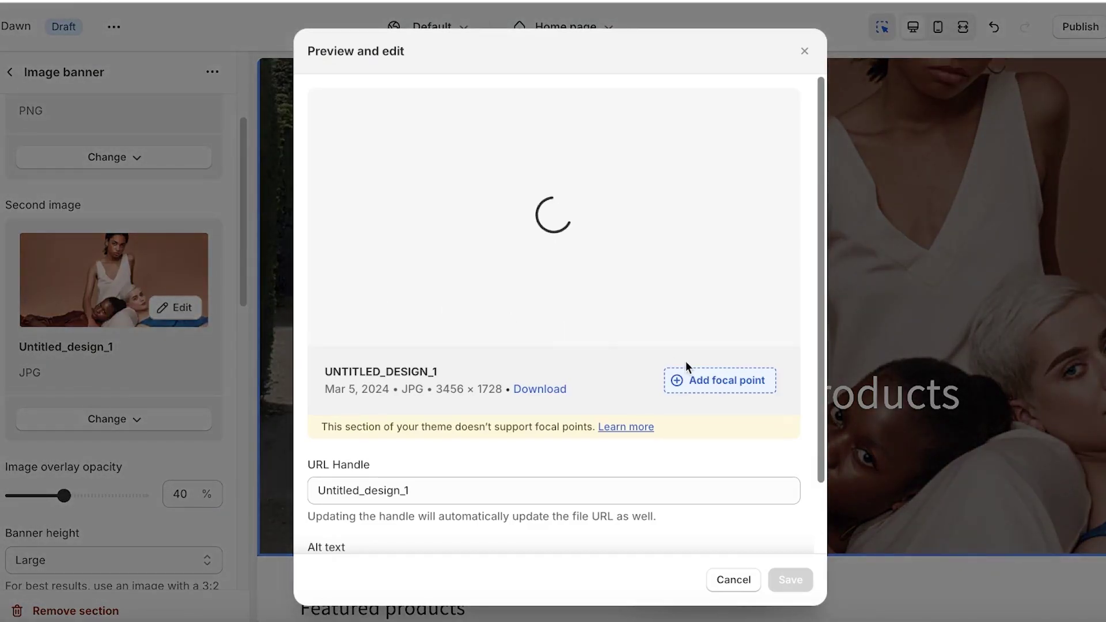
click(744, 588)
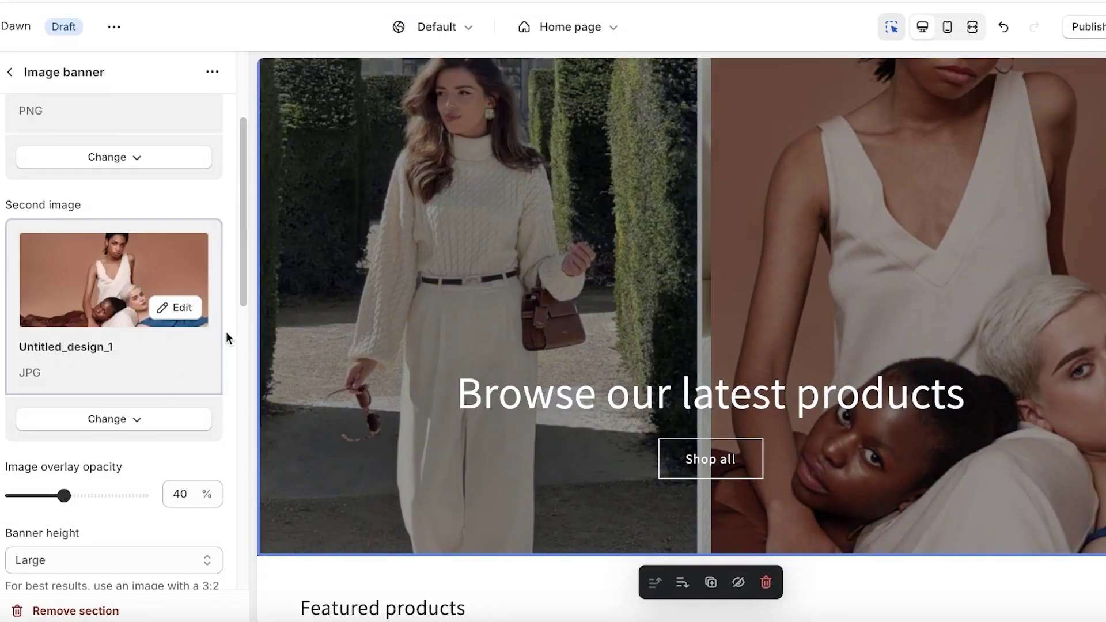
click(172, 307)
click(724, 579)
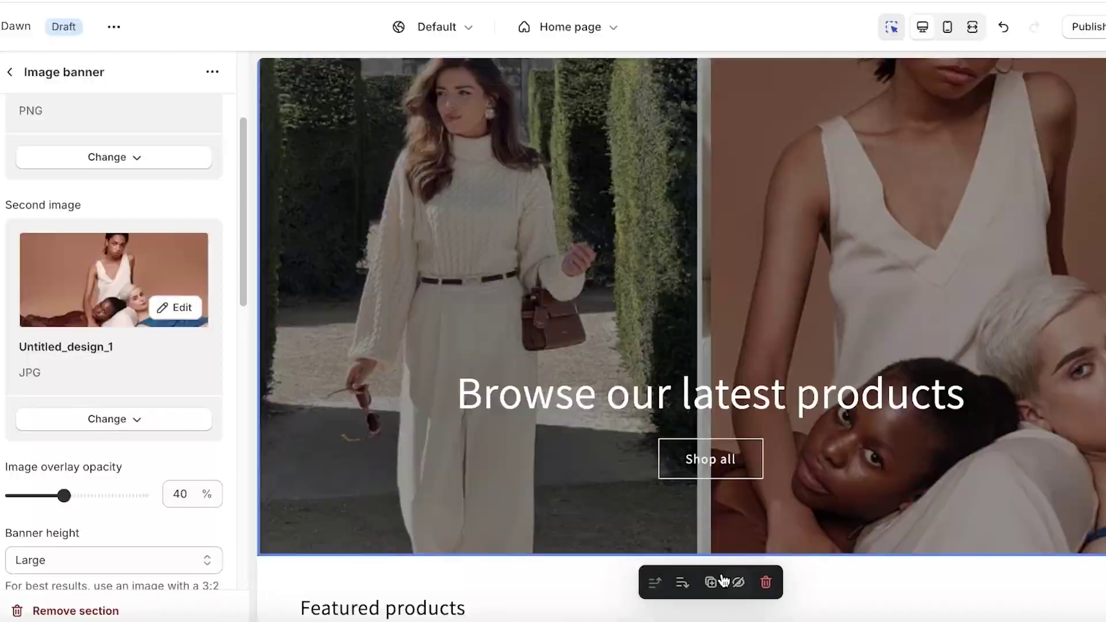
click(136, 420)
click(130, 518)
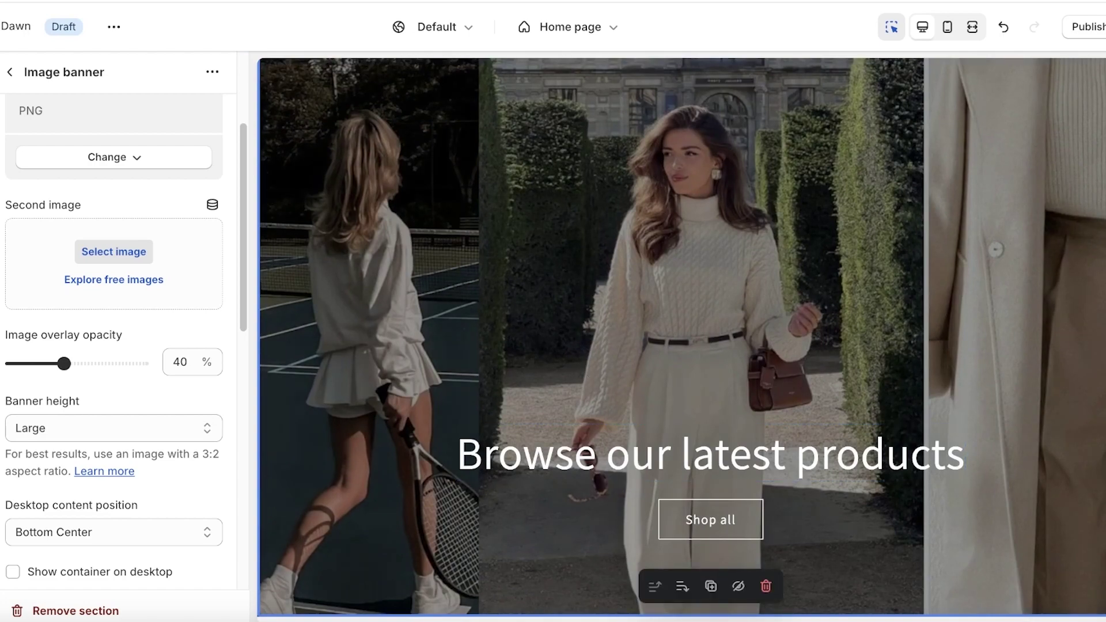
Try several banner heights and settle on Medium.
scroll(120, 415, down, 3)
click(97, 278)
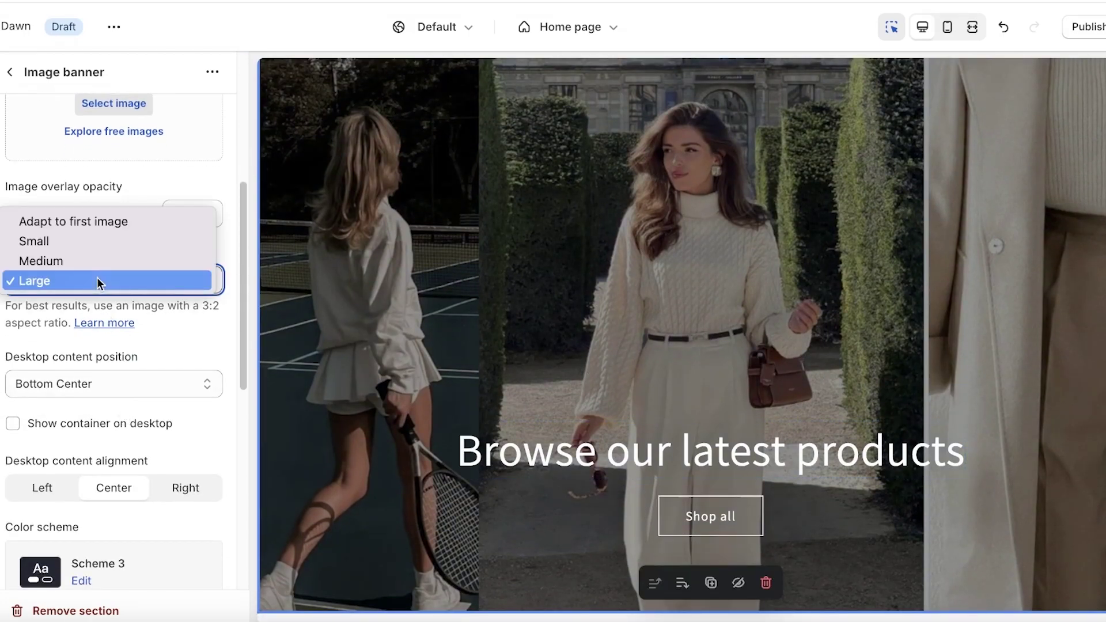
click(88, 241)
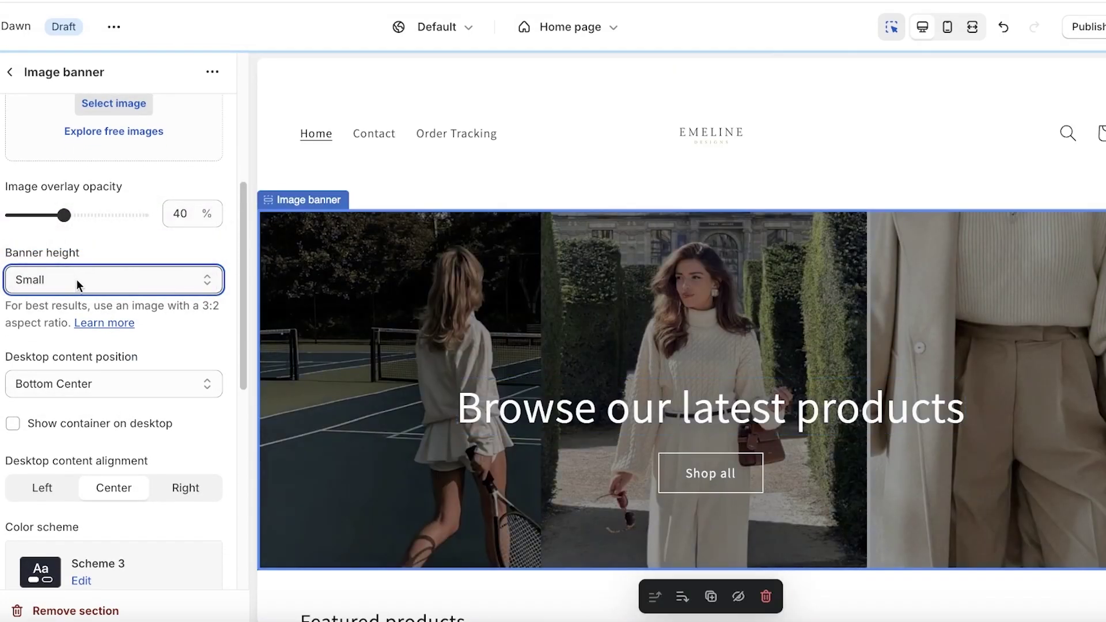
scroll(86, 299, down, 1)
click(81, 254)
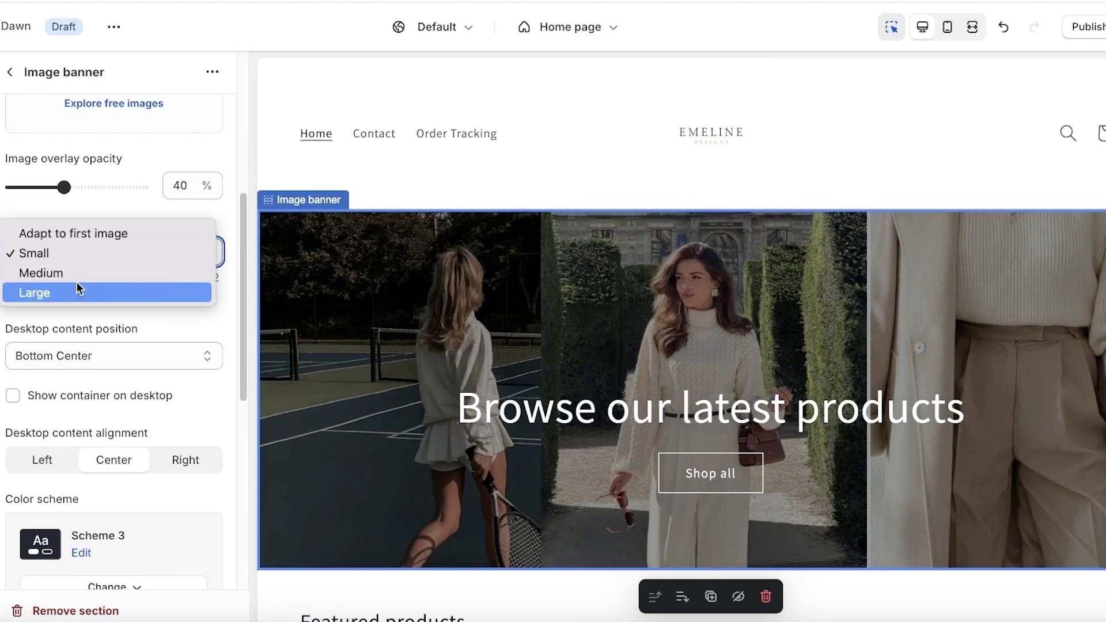
click(74, 274)
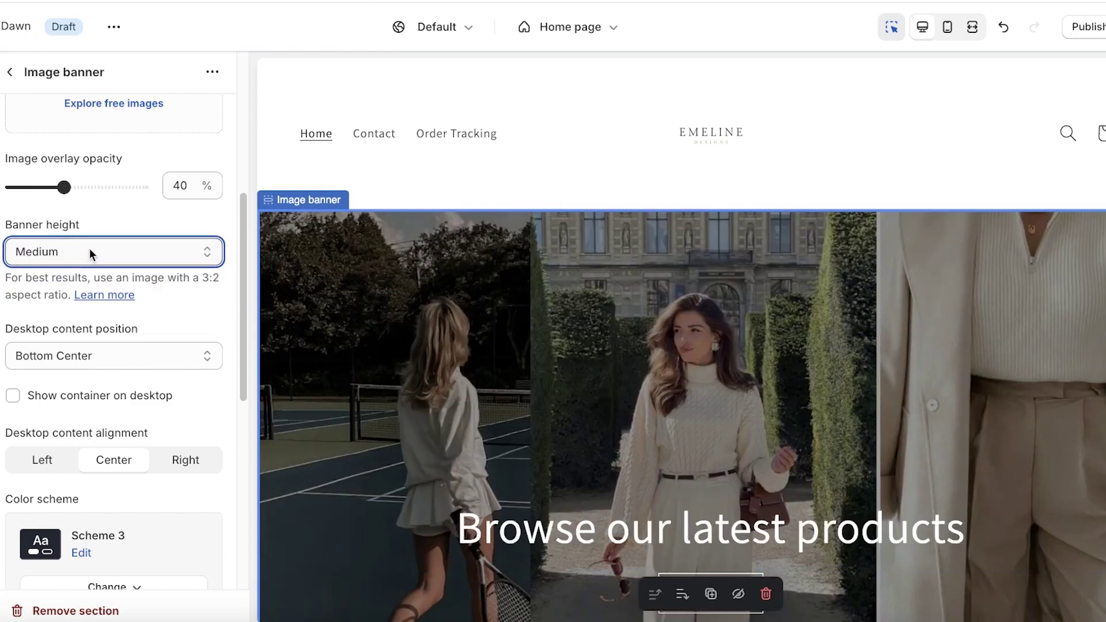
click(89, 247)
click(81, 220)
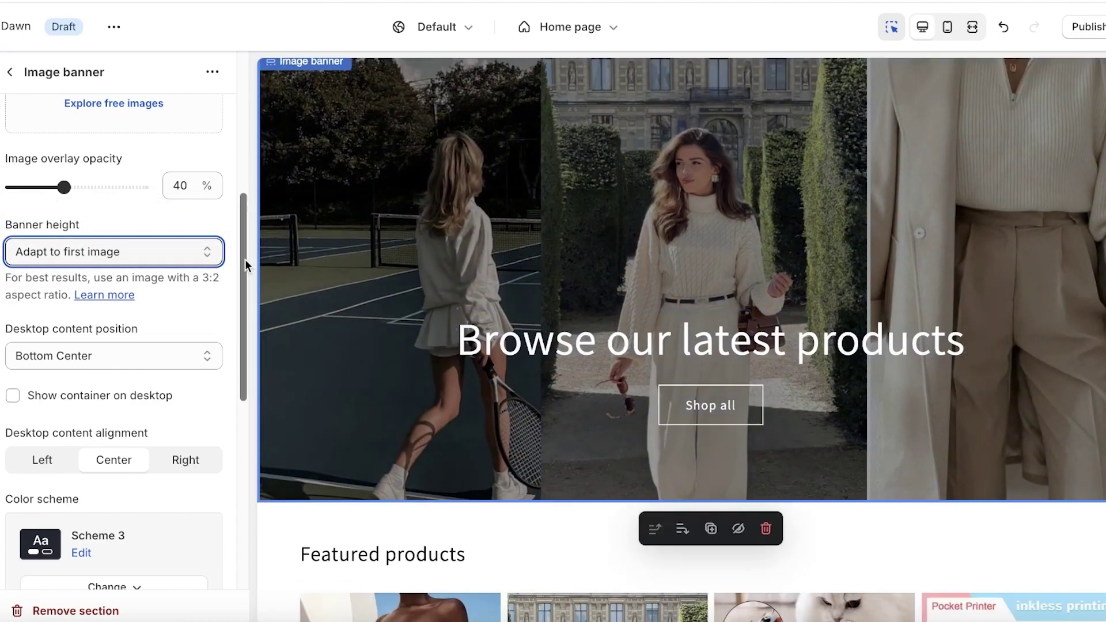
click(158, 252)
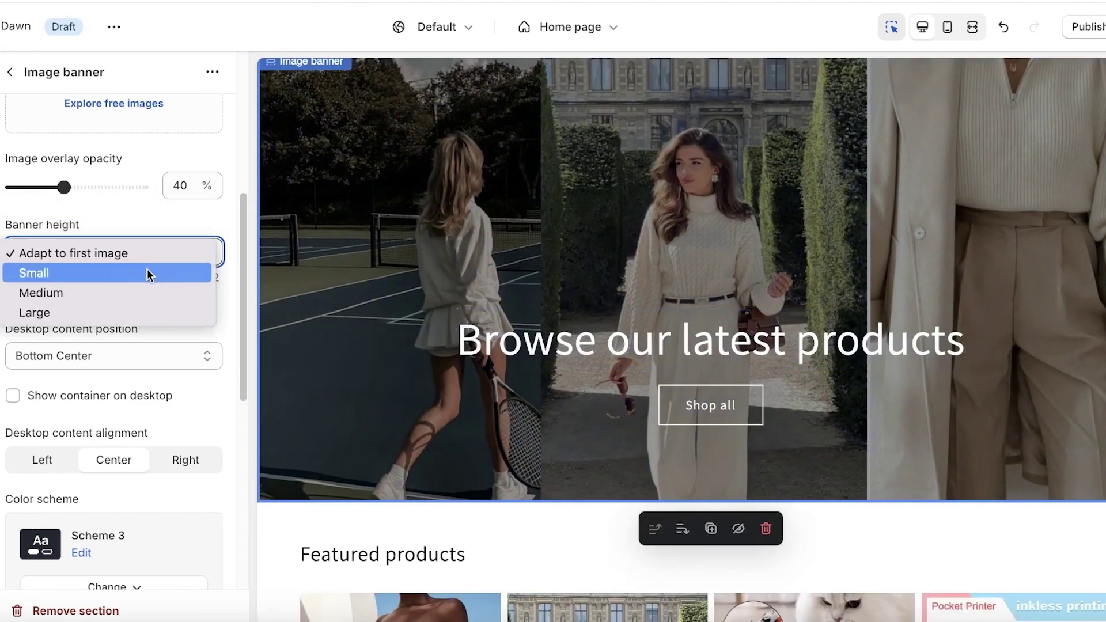
click(147, 273)
click(144, 254)
click(132, 273)
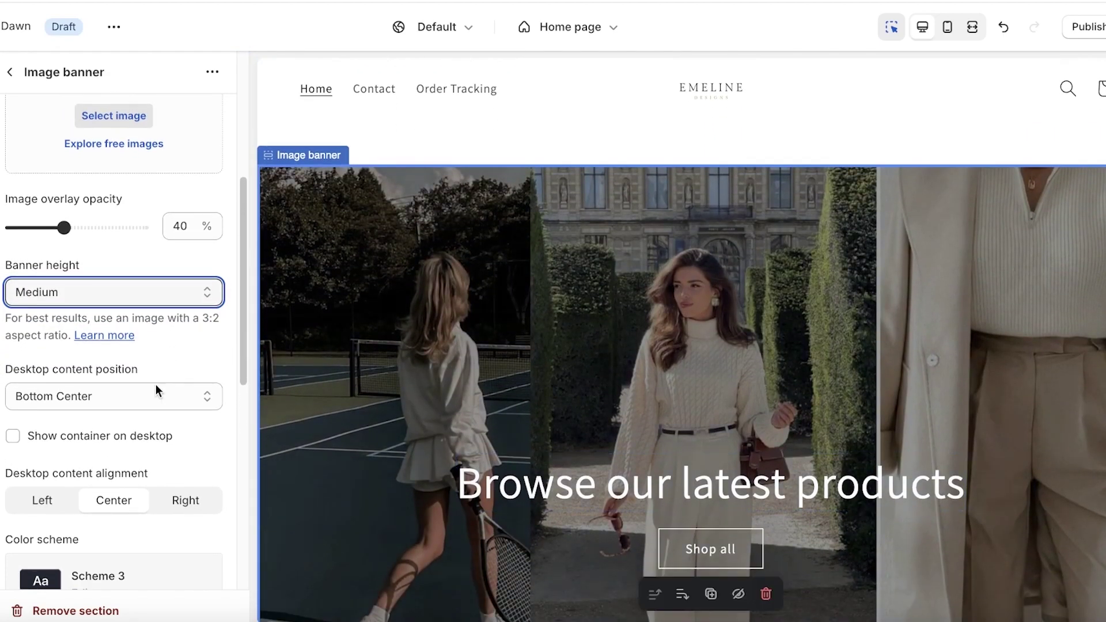
Try top-right and middle-left banner text positions, then settle on Middle Center.
click(157, 395)
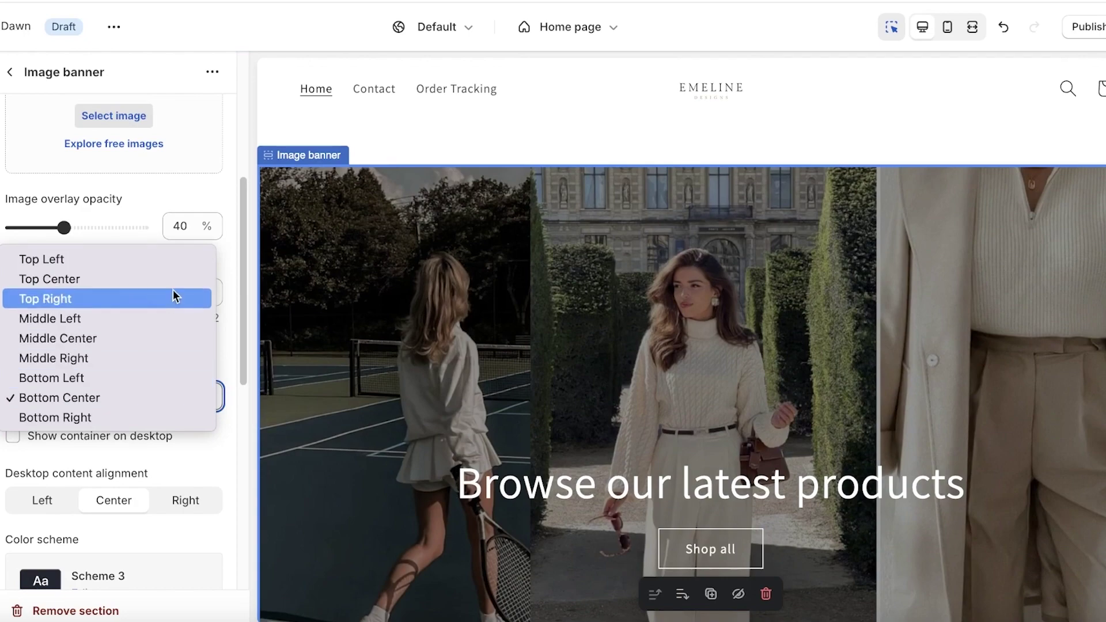
click(150, 295)
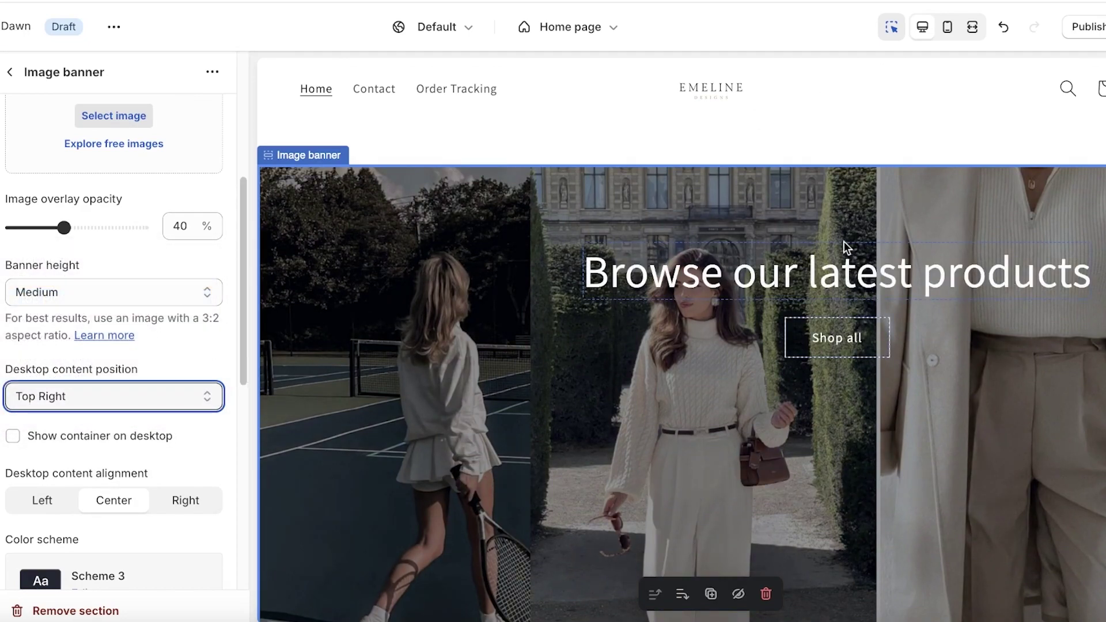
click(162, 395)
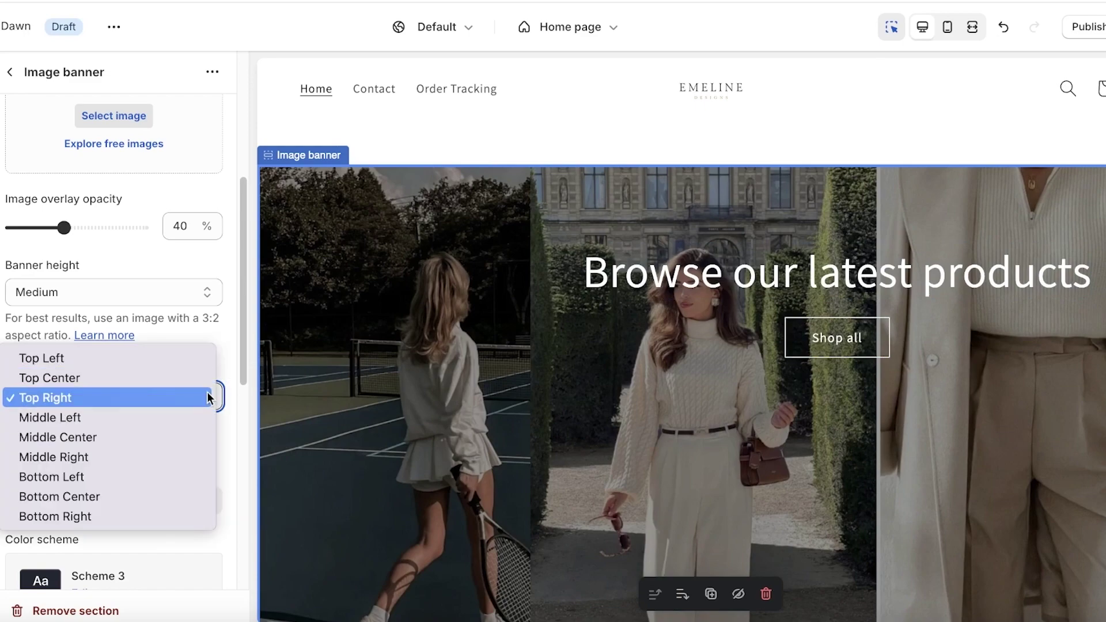
click(164, 416)
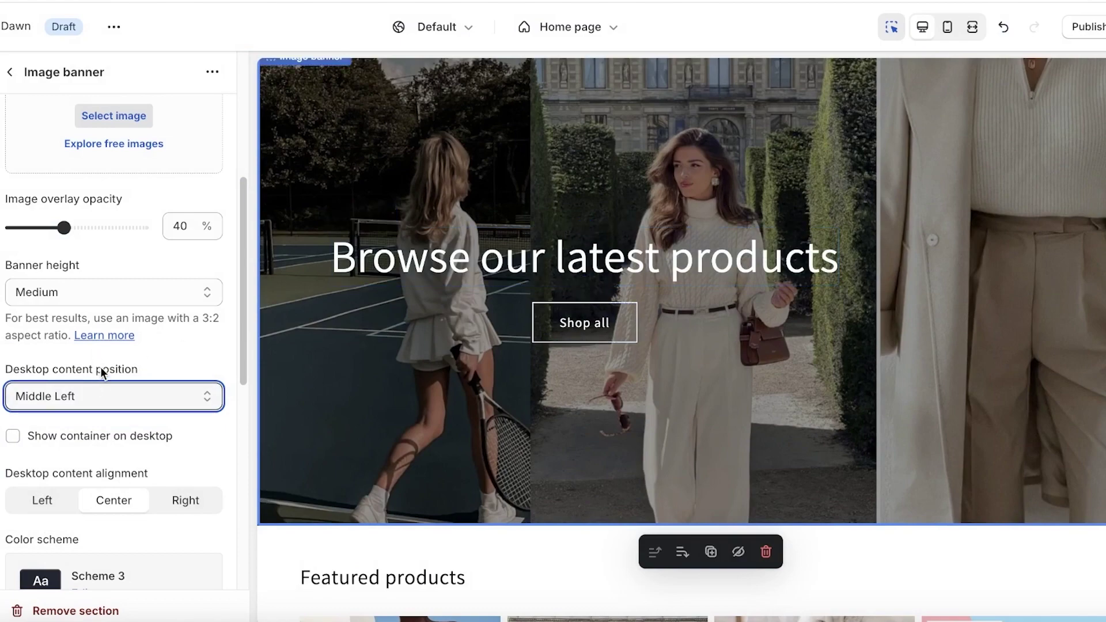
click(101, 396)
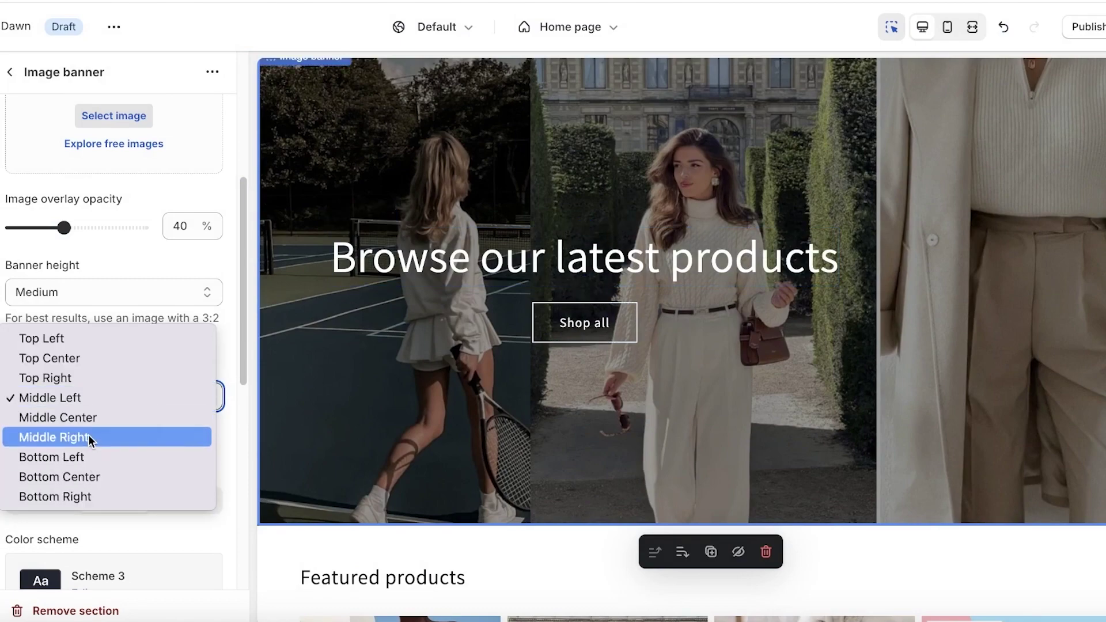
click(86, 420)
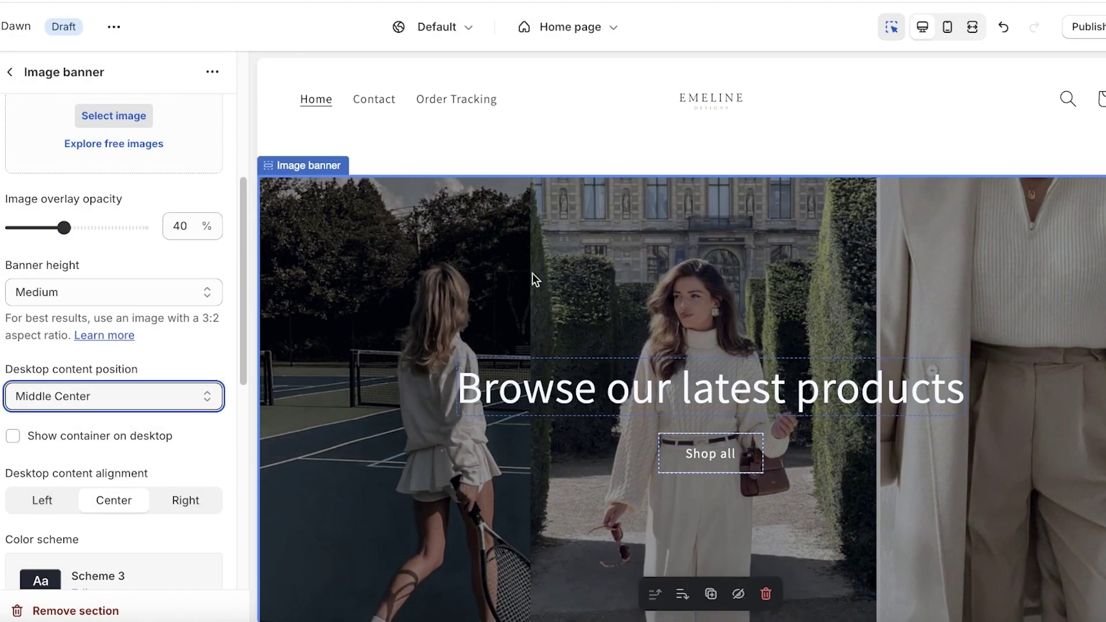
Set the image banner's colour scheme to Scheme 4.
scroll(68, 412, down, 1)
scroll(68, 413, down, 4)
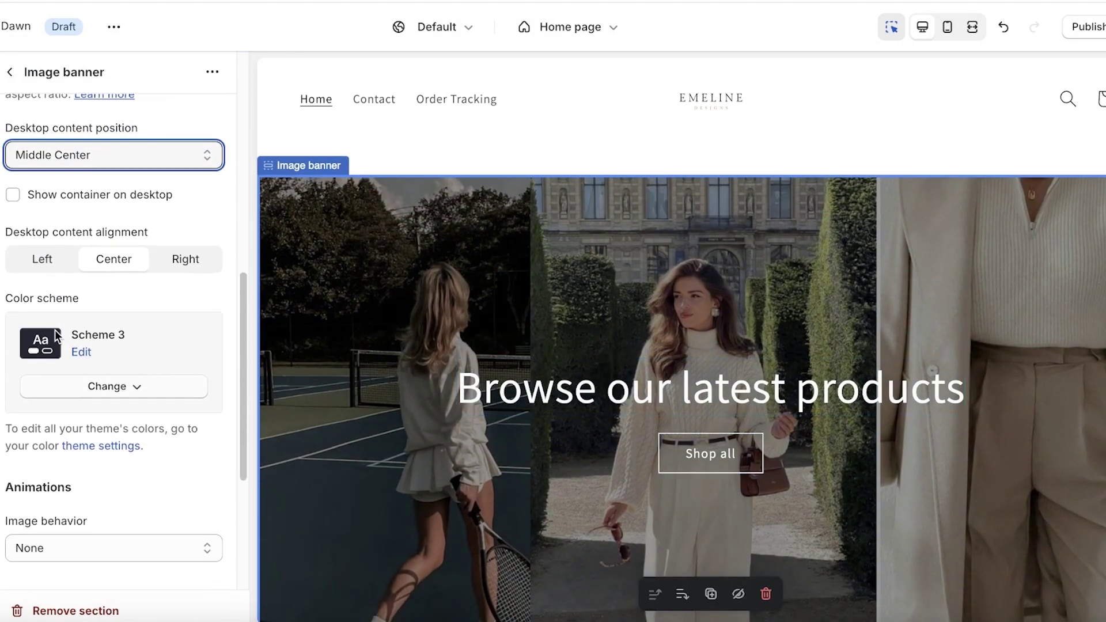
click(89, 380)
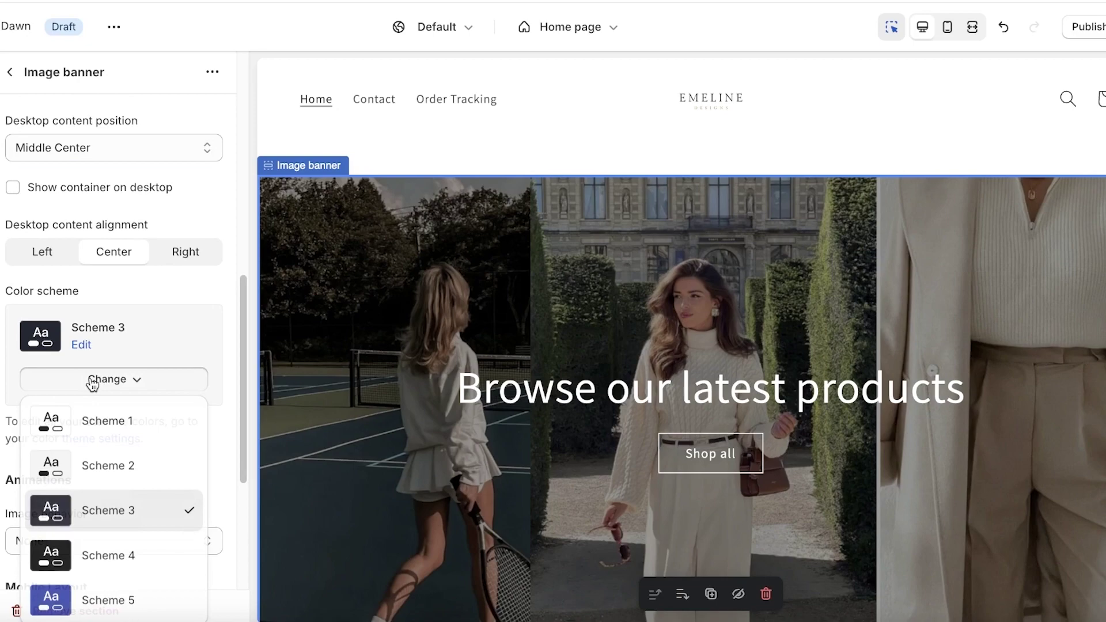
click(79, 421)
scroll(79, 412, down, 1)
click(95, 356)
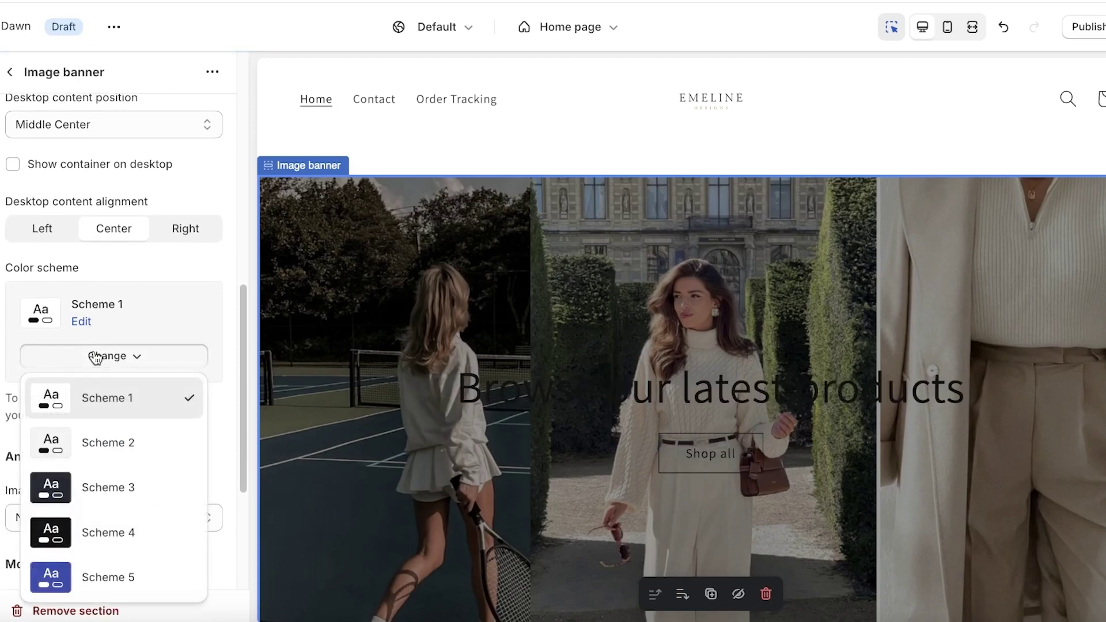
click(89, 533)
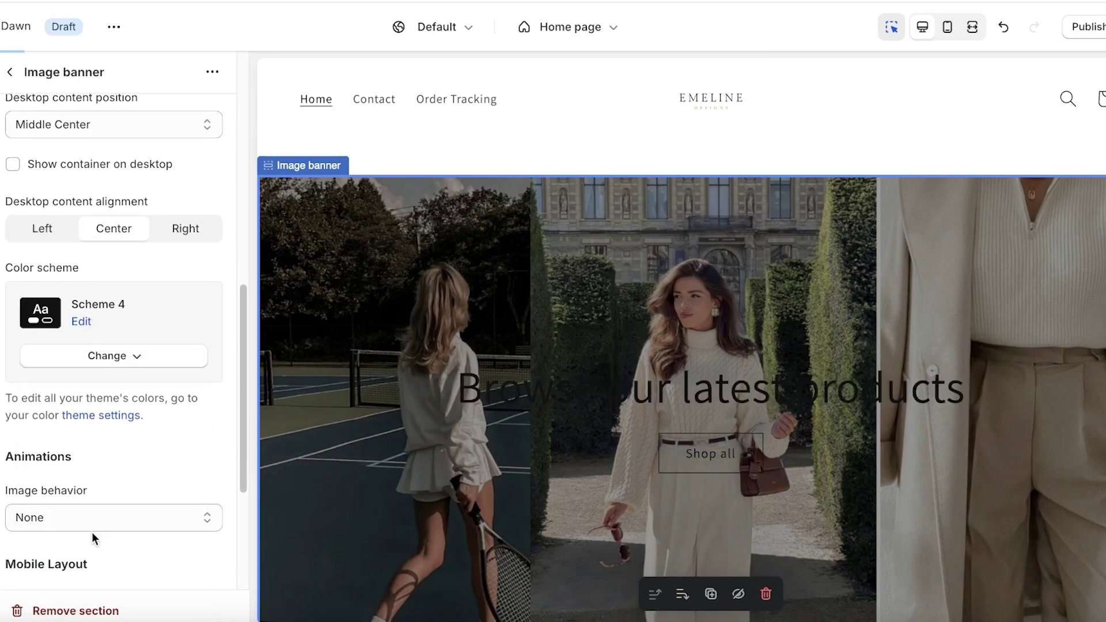
Keep the banner's image animation set to None.
scroll(662, 378, down, 1)
scroll(210, 360, down, 2)
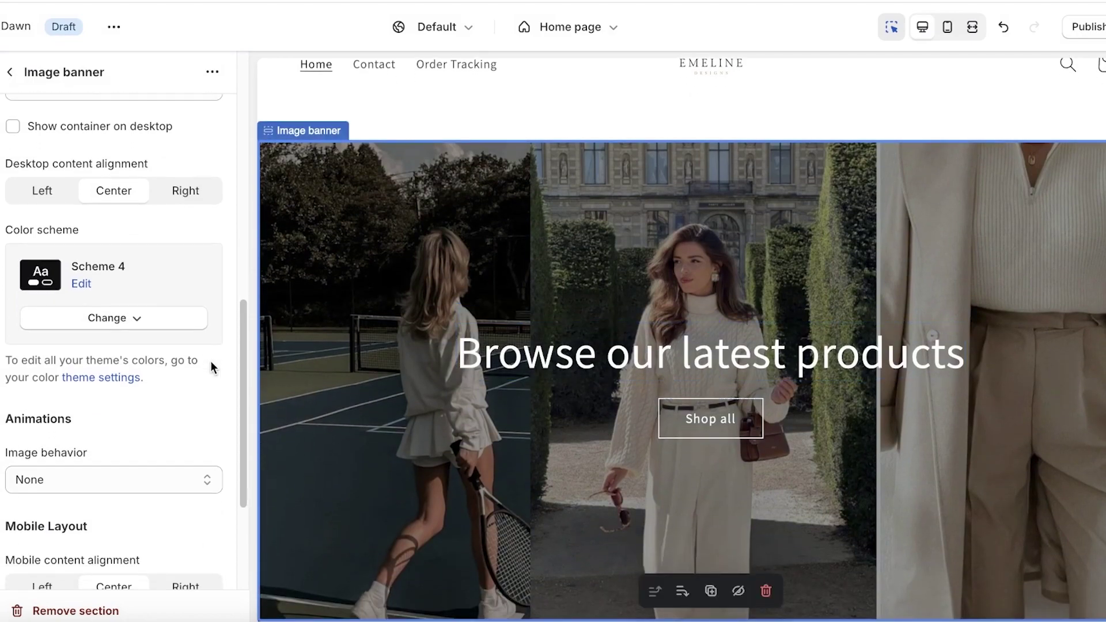
scroll(155, 361, down, 2)
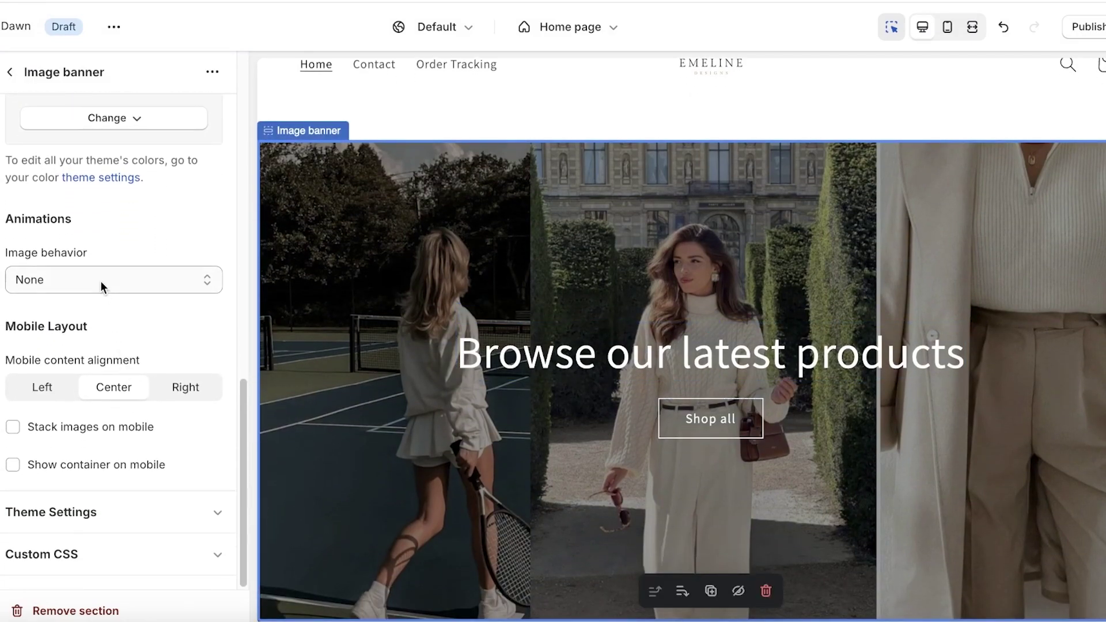
click(102, 286)
click(102, 278)
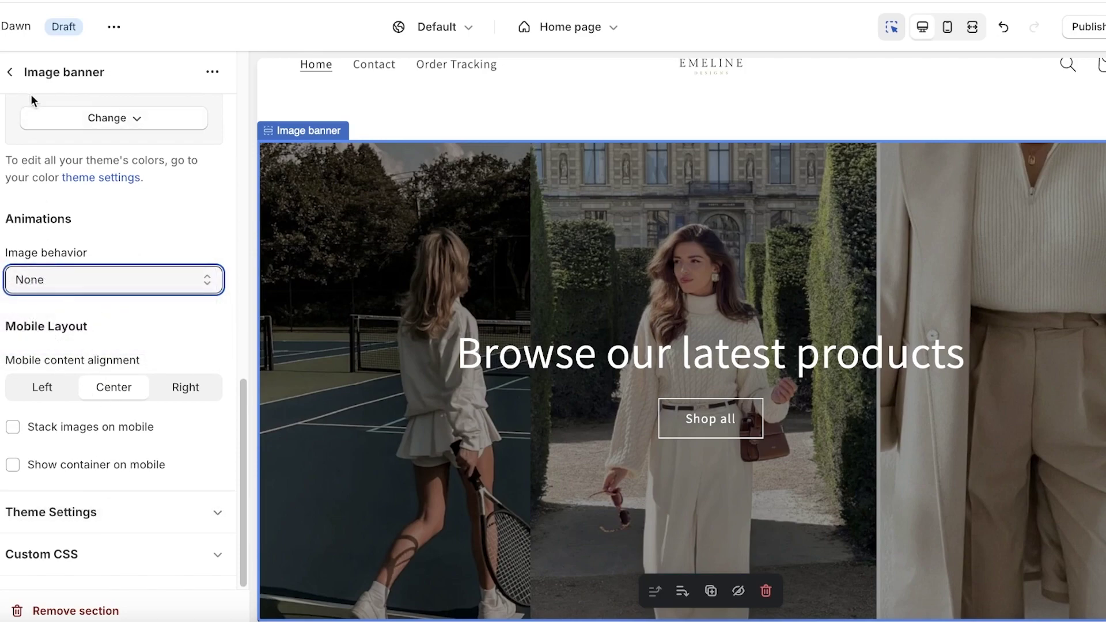
scroll(31, 99, up, 4)
Replace the banner heading 'Browse our latest products' with 'Luxury Cashmere Coats are here!'.
click(663, 360)
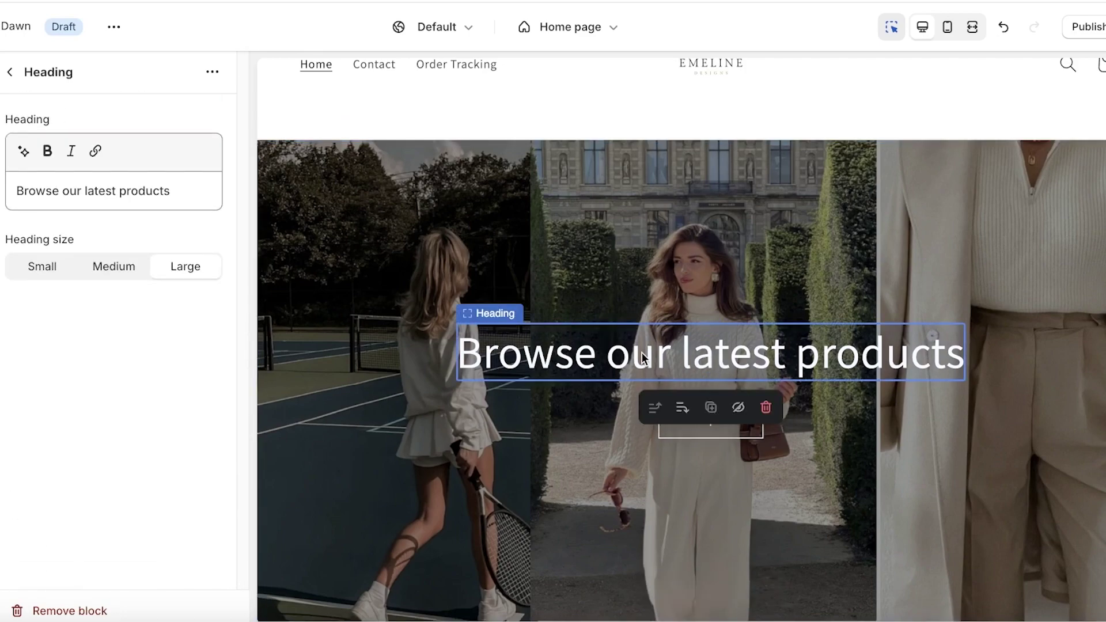
triple_click(117, 189)
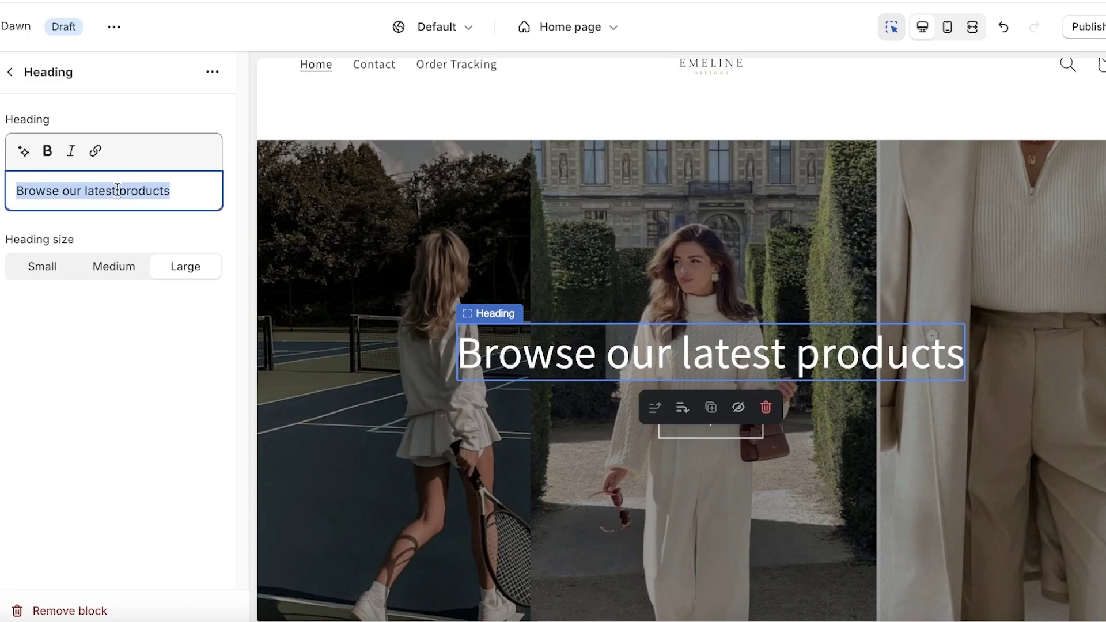
text(A)
key(BackSpace)
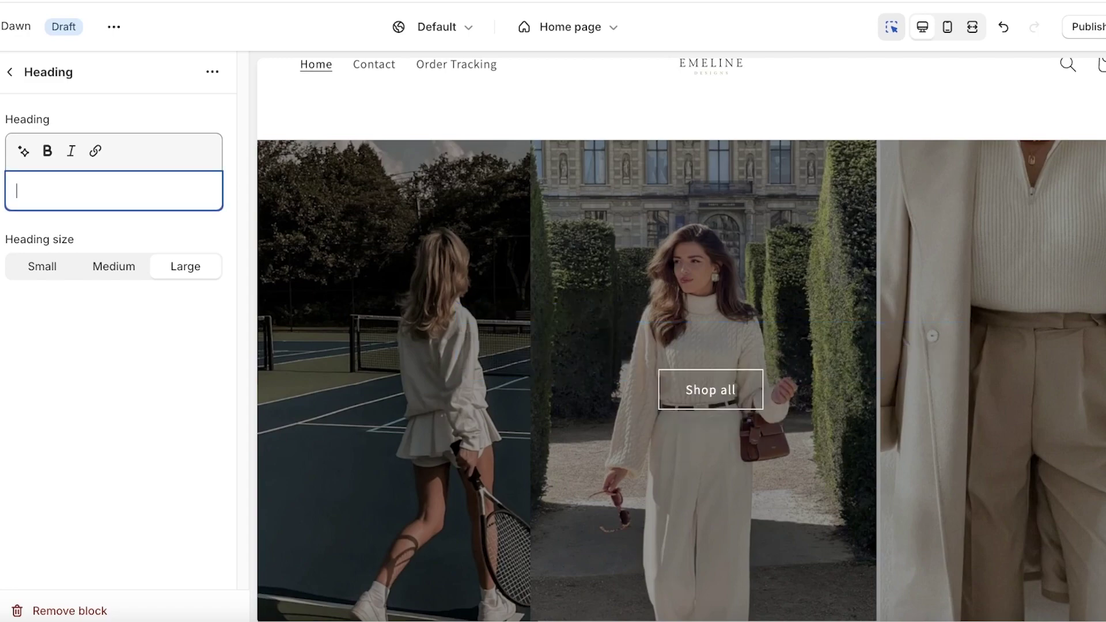
text(Luxury C)
text(oats are back!)
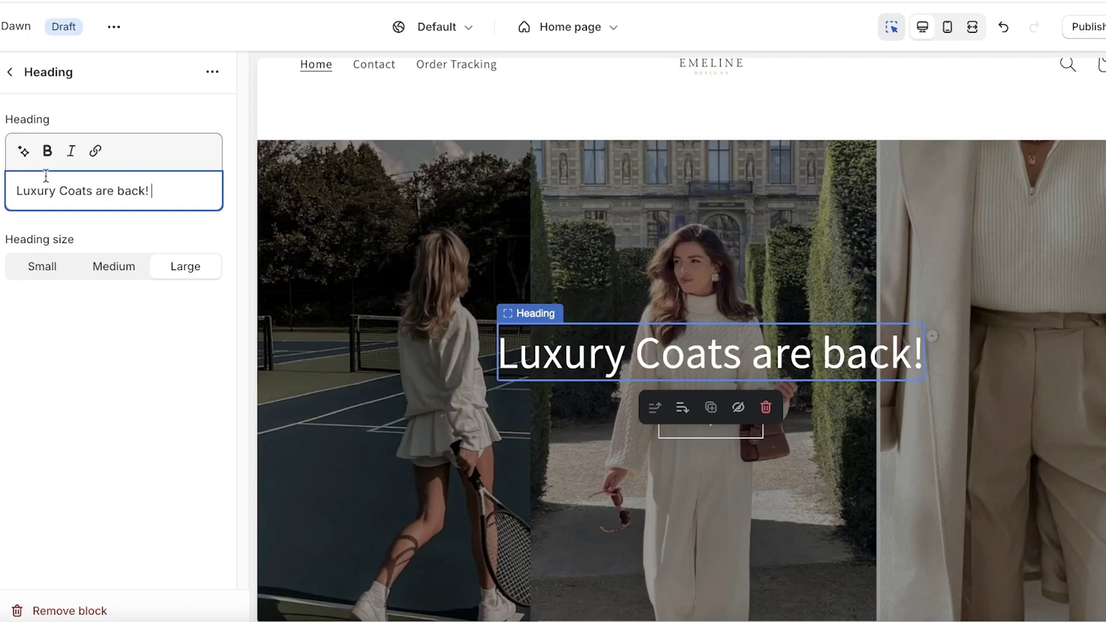
click(60, 190)
text(Cashmere Coats are )
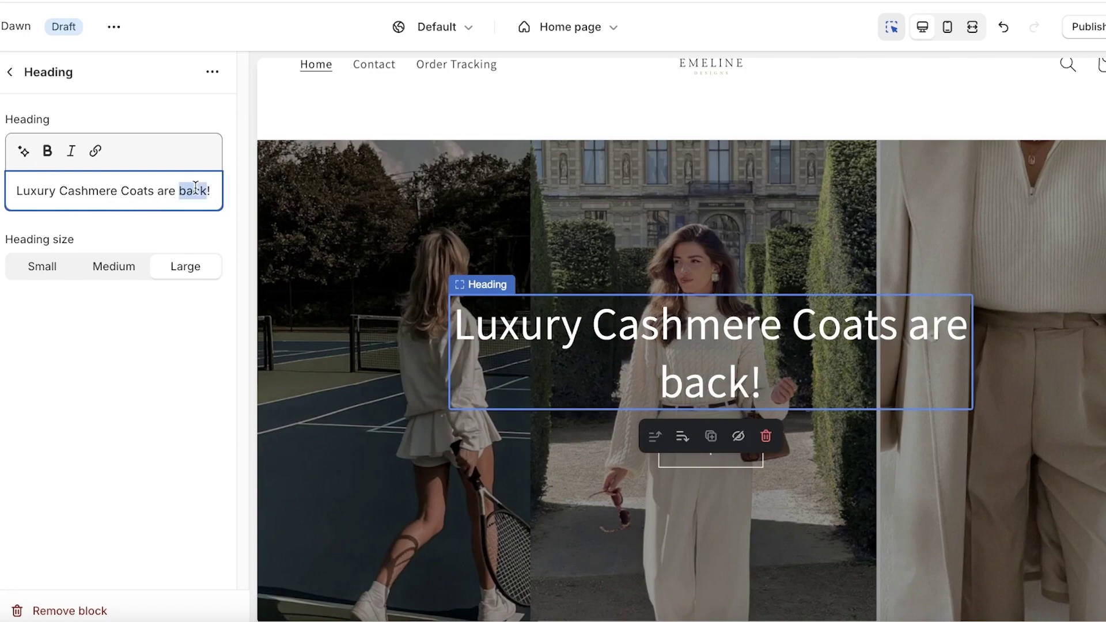
text(here)
click(26, 92)
click(12, 74)
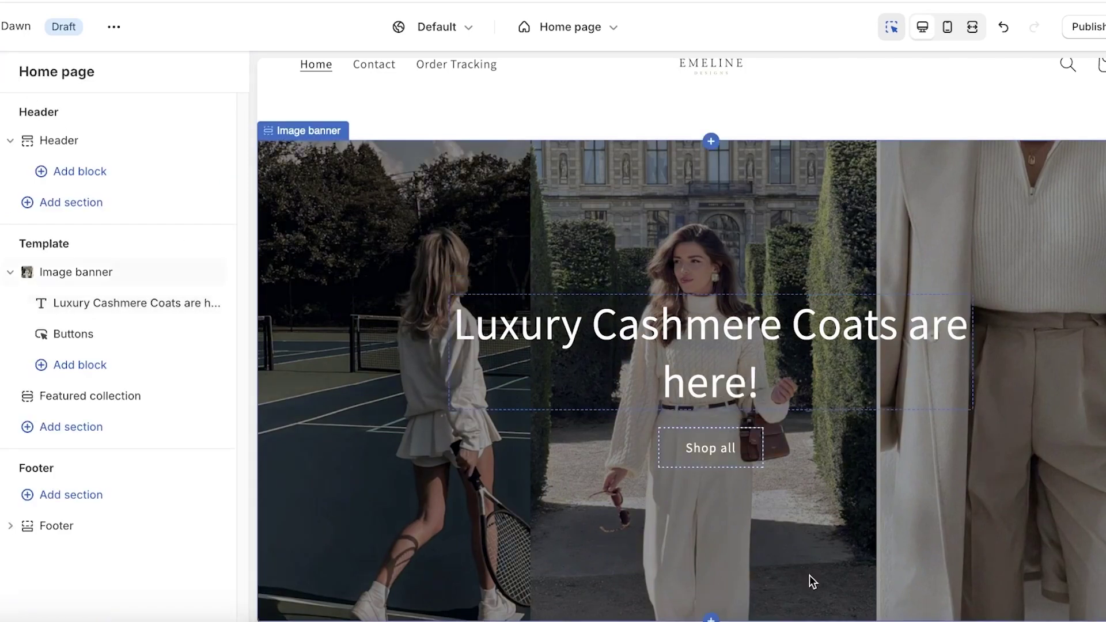
click(710, 449)
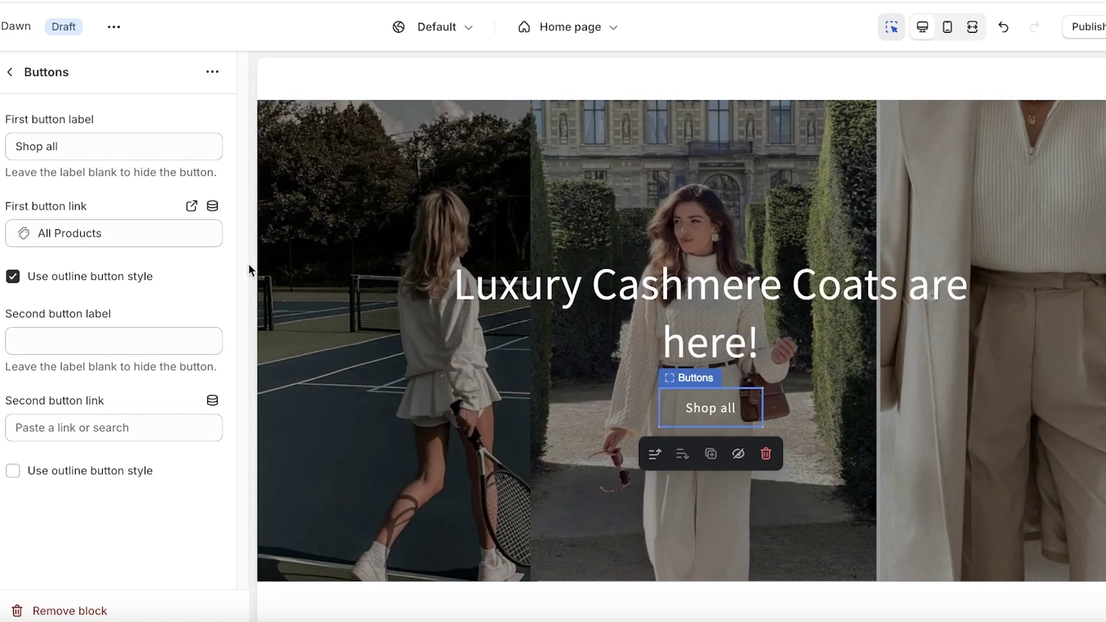
click(53, 146)
key(ctrl+a)
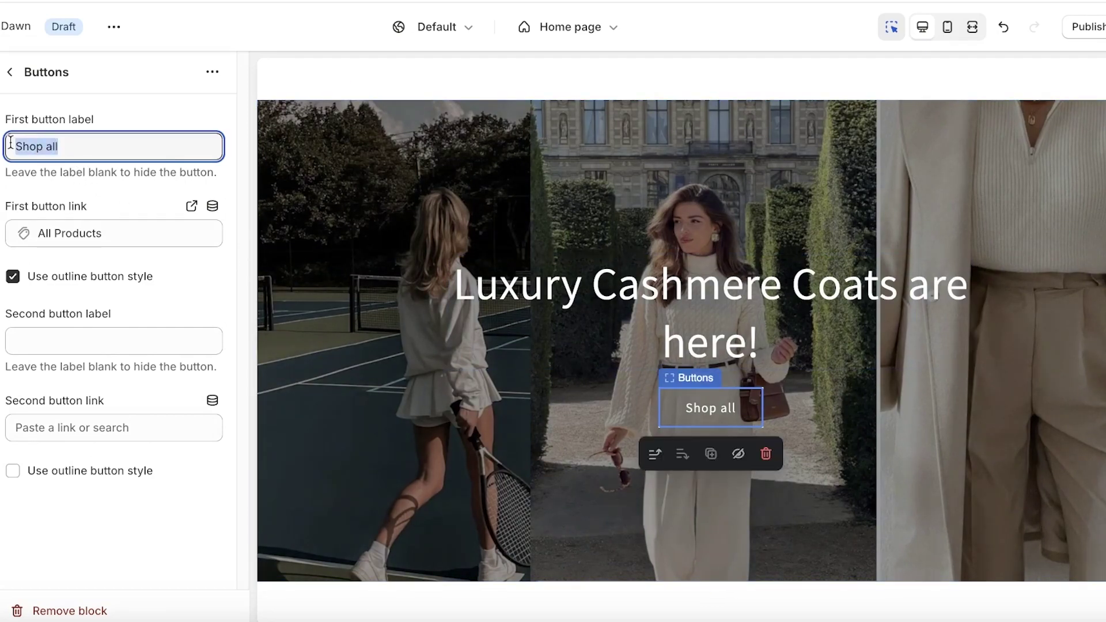
text(S)
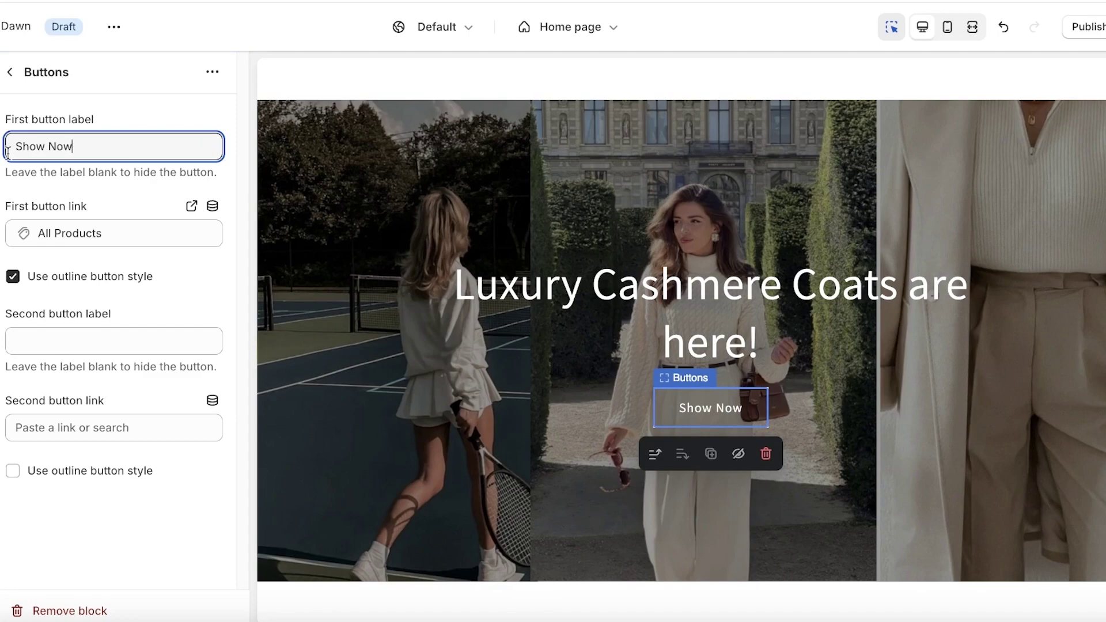
click(66, 232)
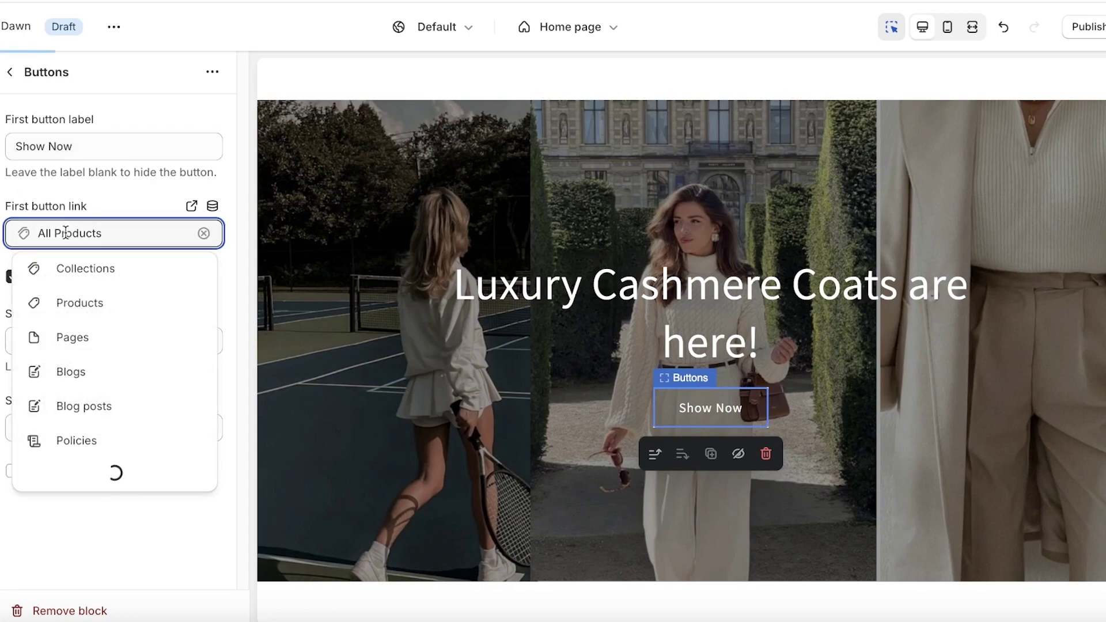
click(65, 274)
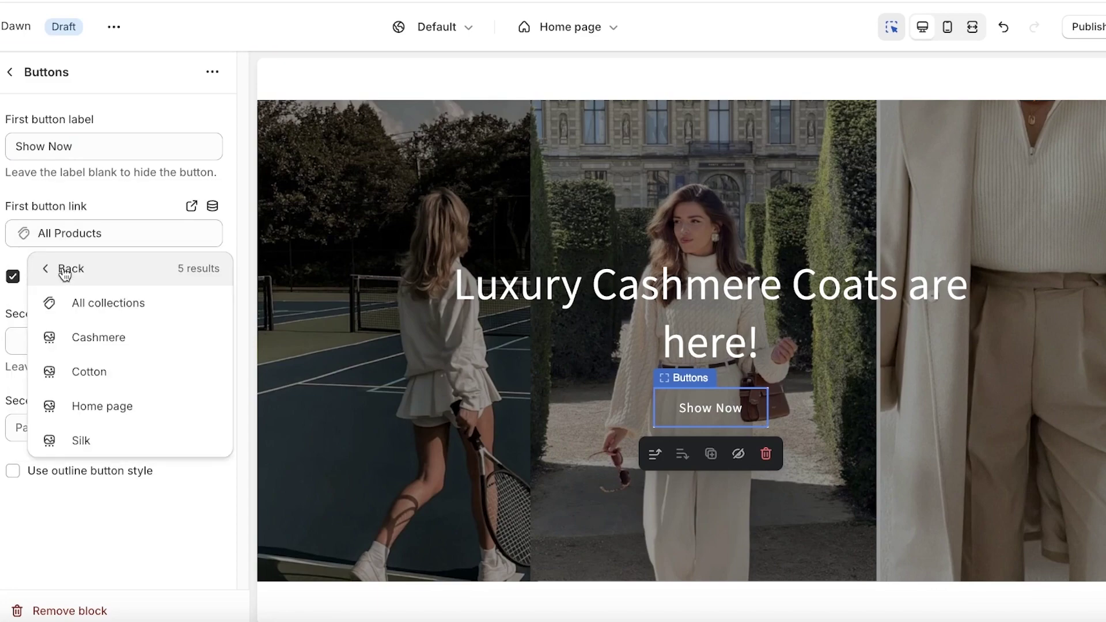
click(85, 338)
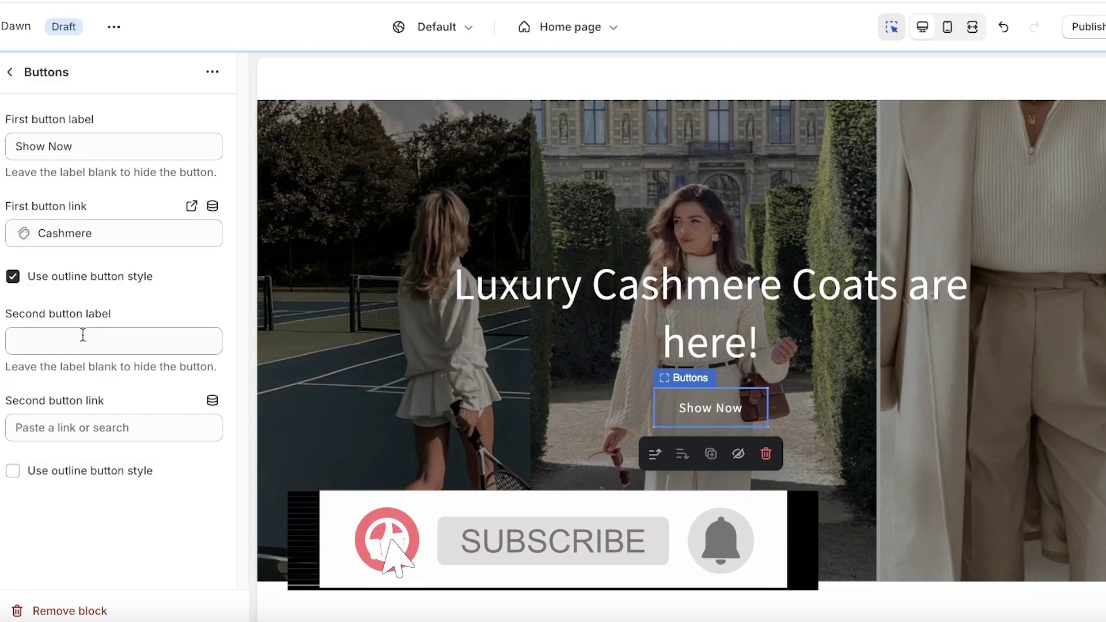
key(Escape)
scroll(595, 161, up, 2)
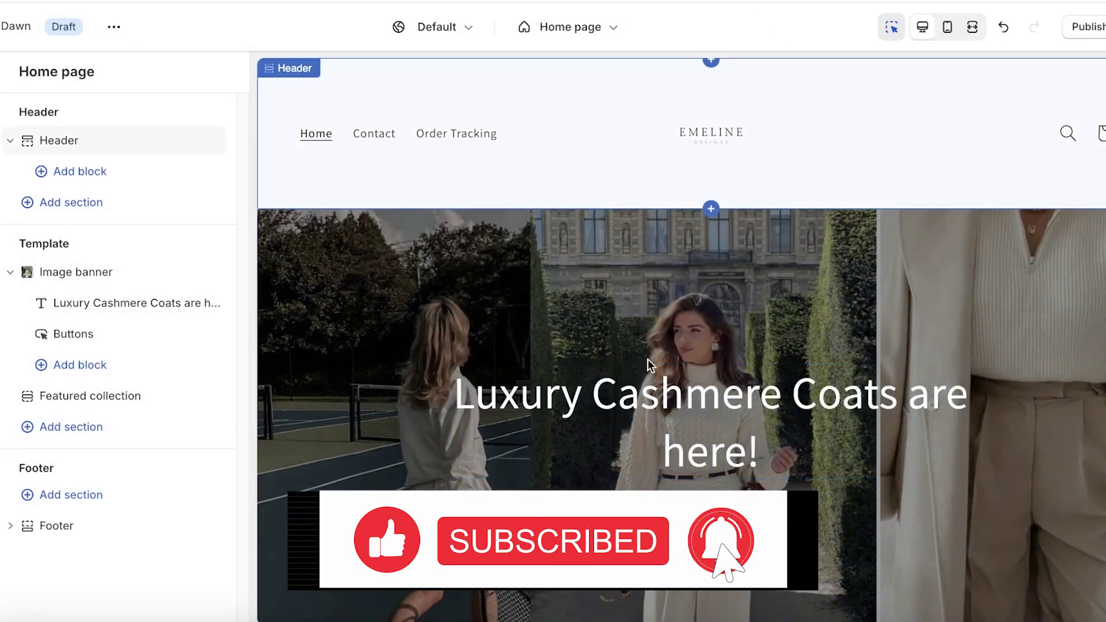
scroll(683, 335, down, 10)
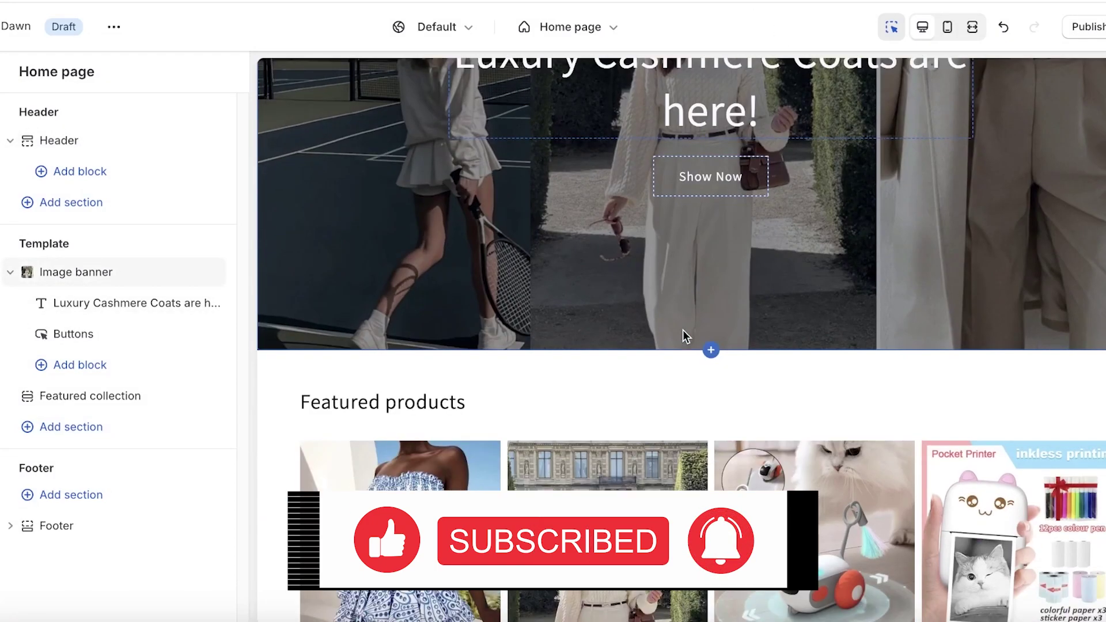
scroll(685, 340, down, 5)
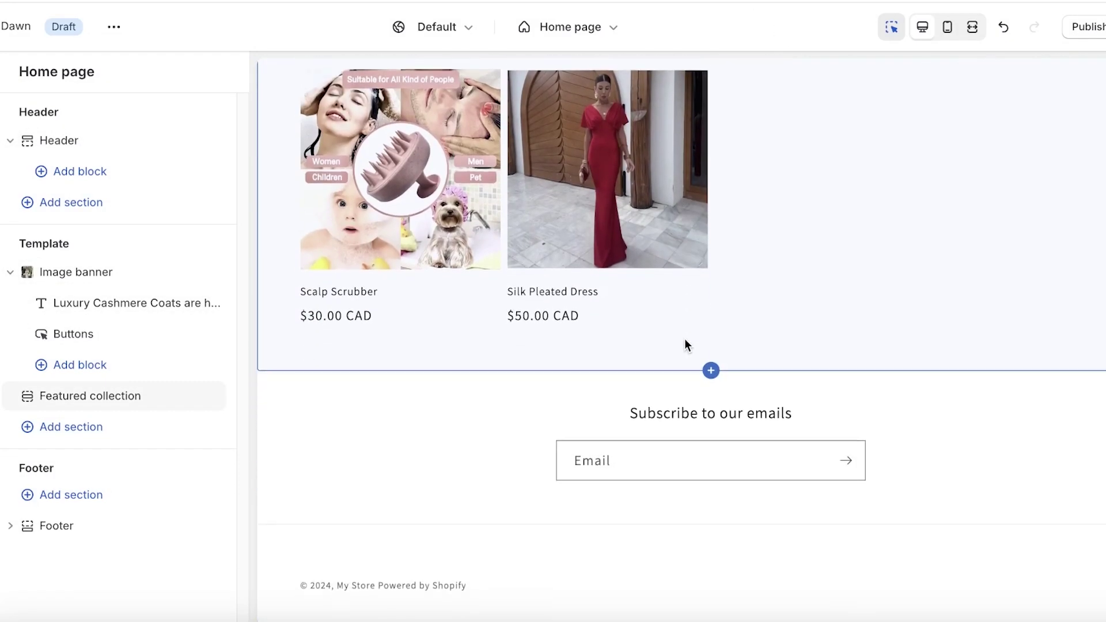
scroll(769, 341, up, 7)
scroll(610, 254, up, 3)
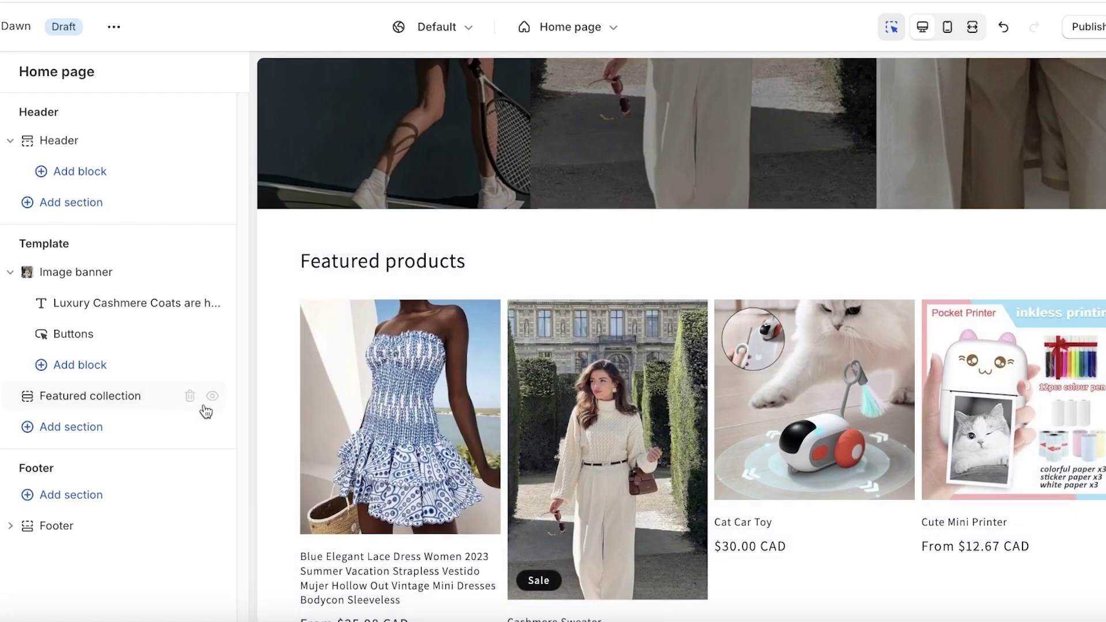
Rename the Featured collection section heading to 'Hot Sellers'.
click(101, 395)
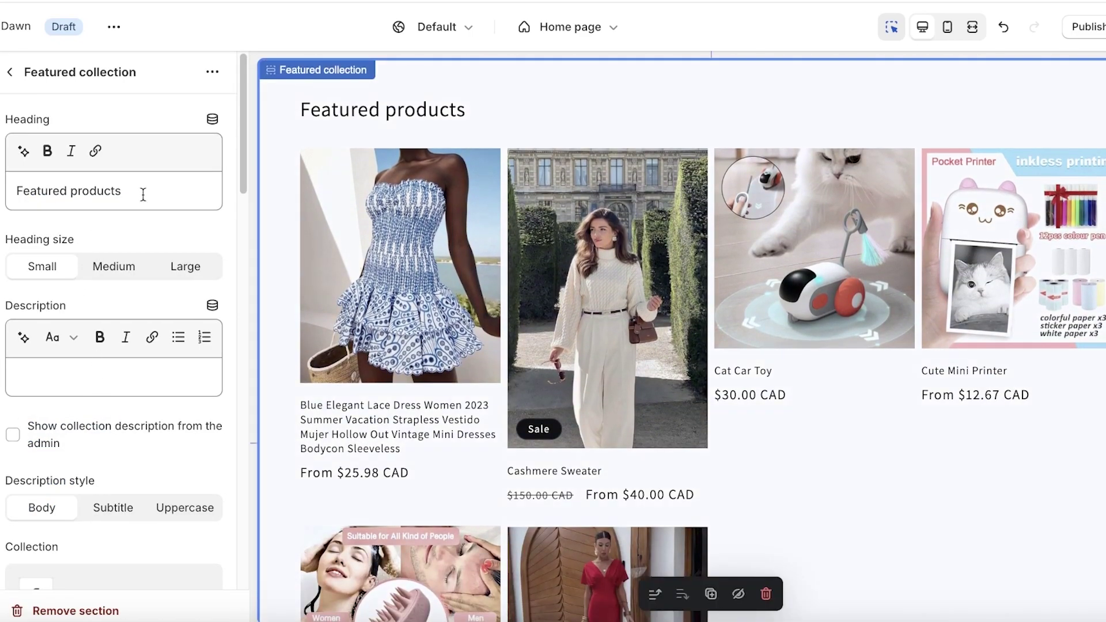
triple_click(33, 196)
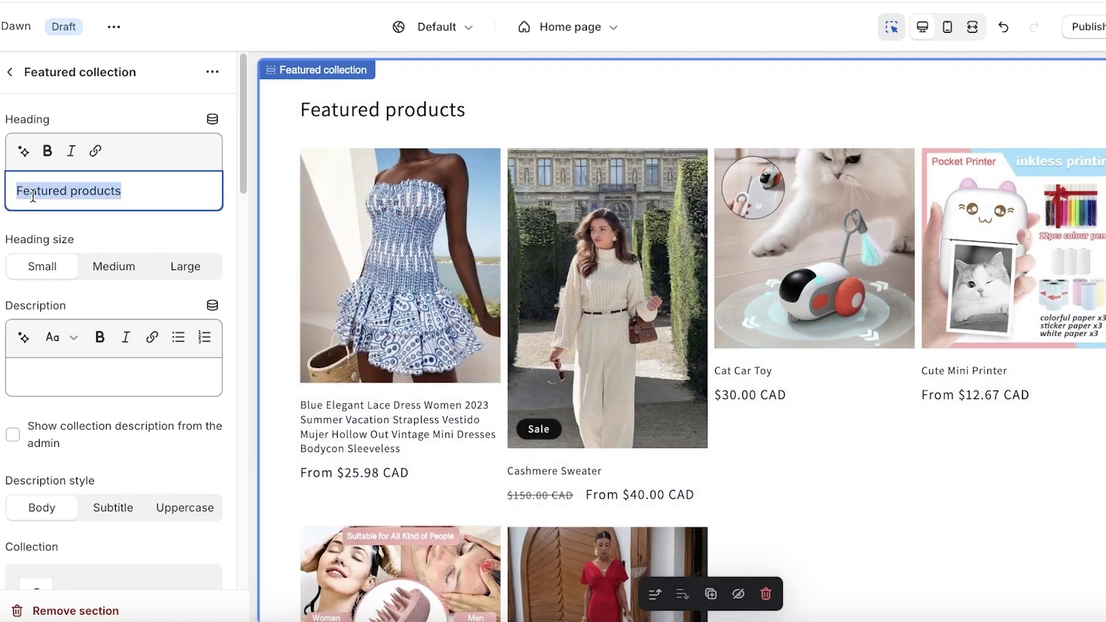
text(Hot Sellers)
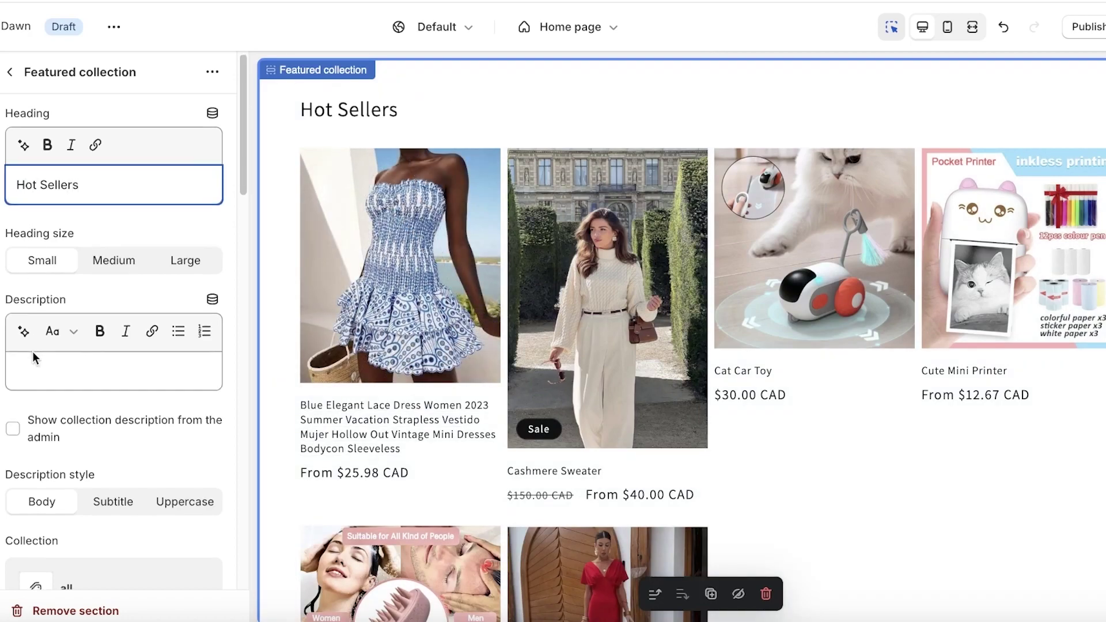
scroll(32, 351, down, 5)
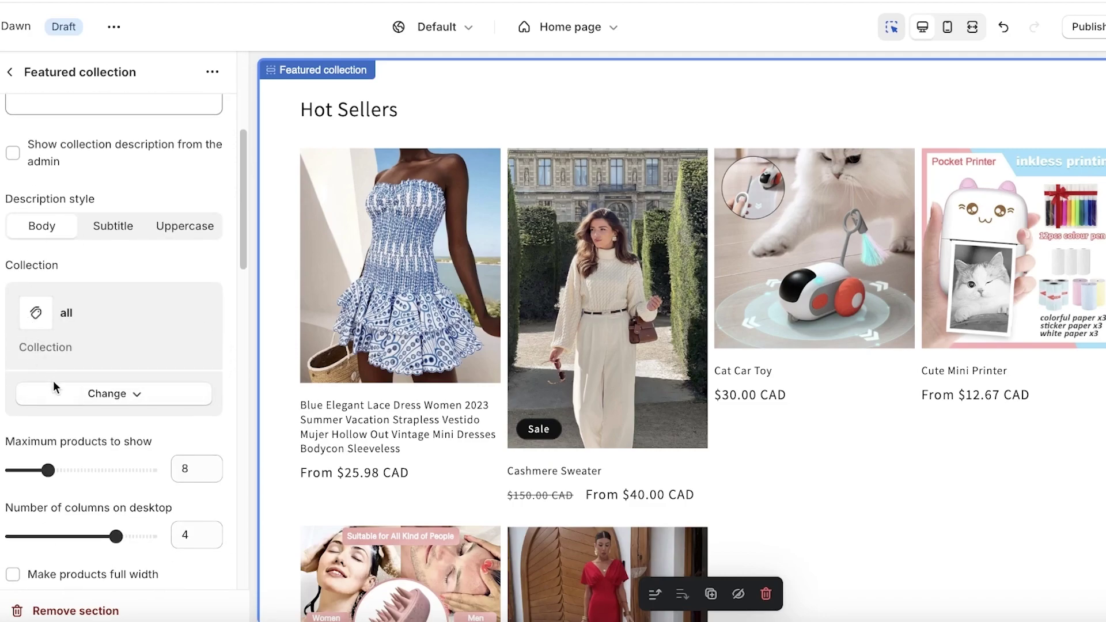
Preview the Cashmere, Cotton, Silk and Home page collections, then keep the all collection.
click(68, 407)
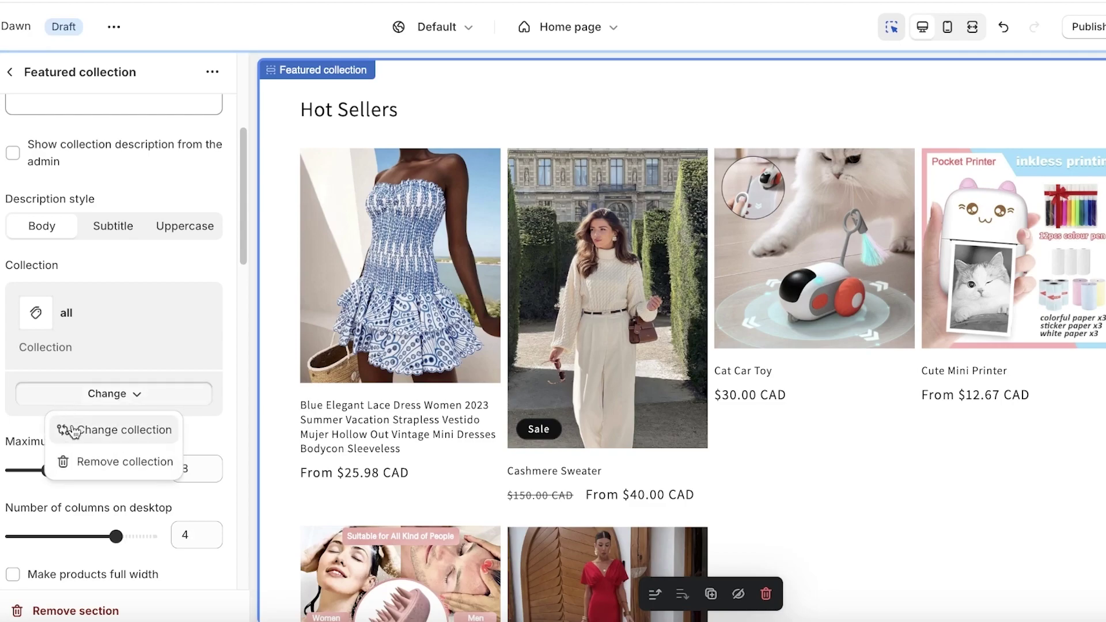
click(73, 429)
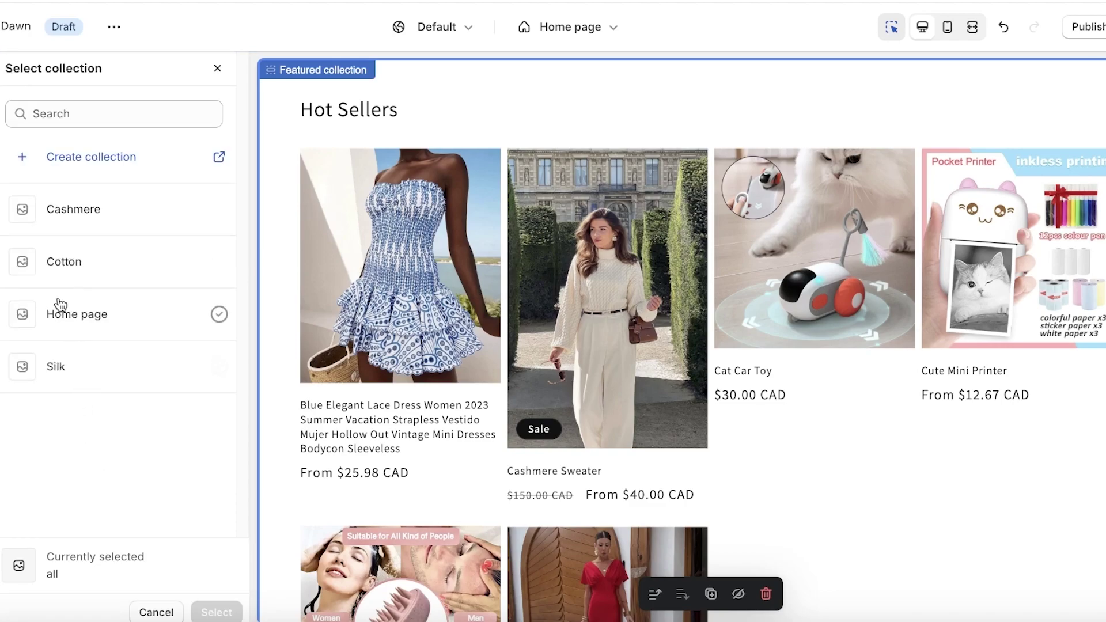
click(56, 214)
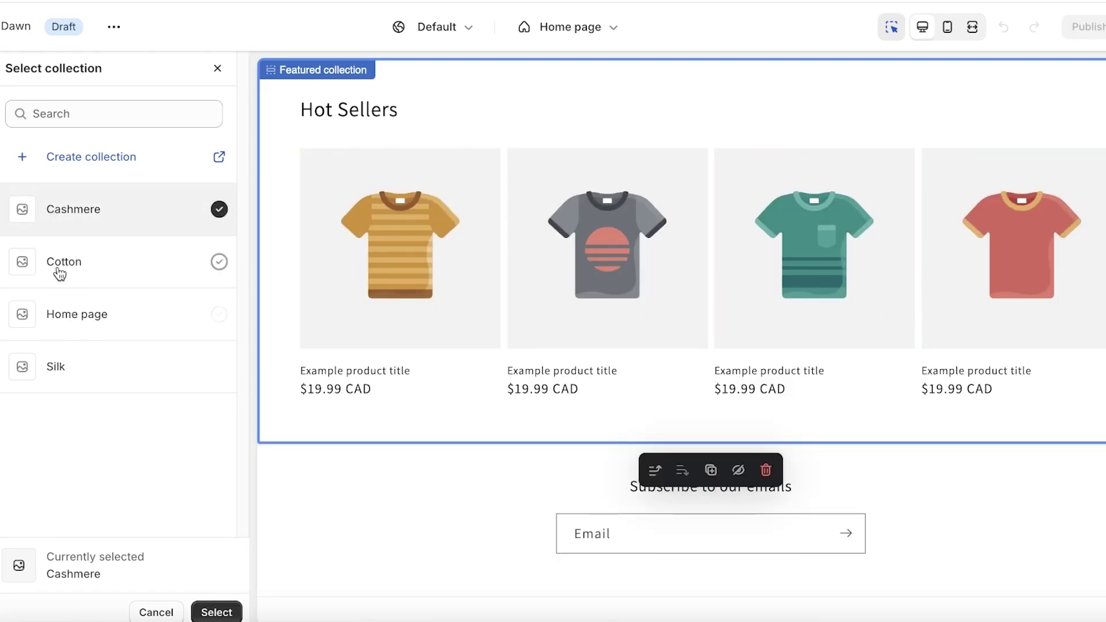
click(61, 264)
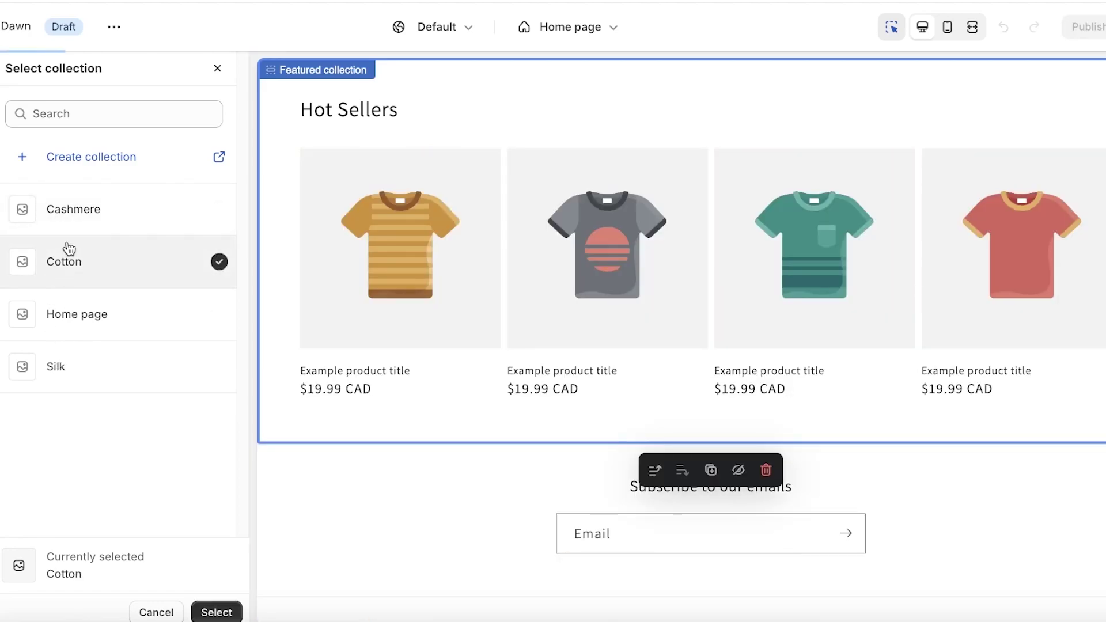
click(74, 356)
click(86, 315)
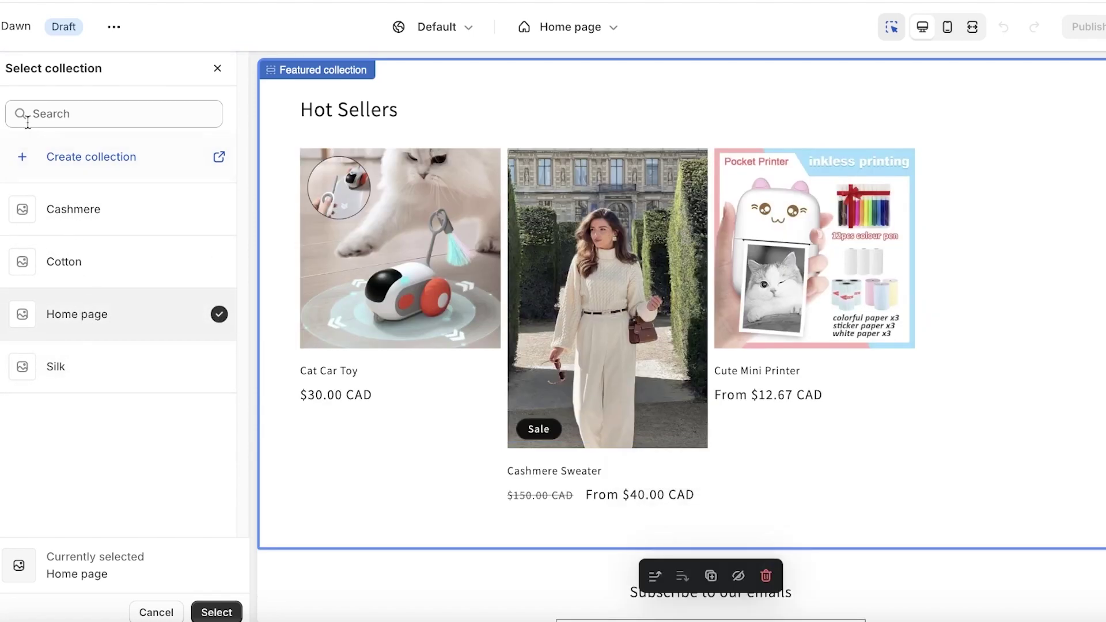
click(217, 68)
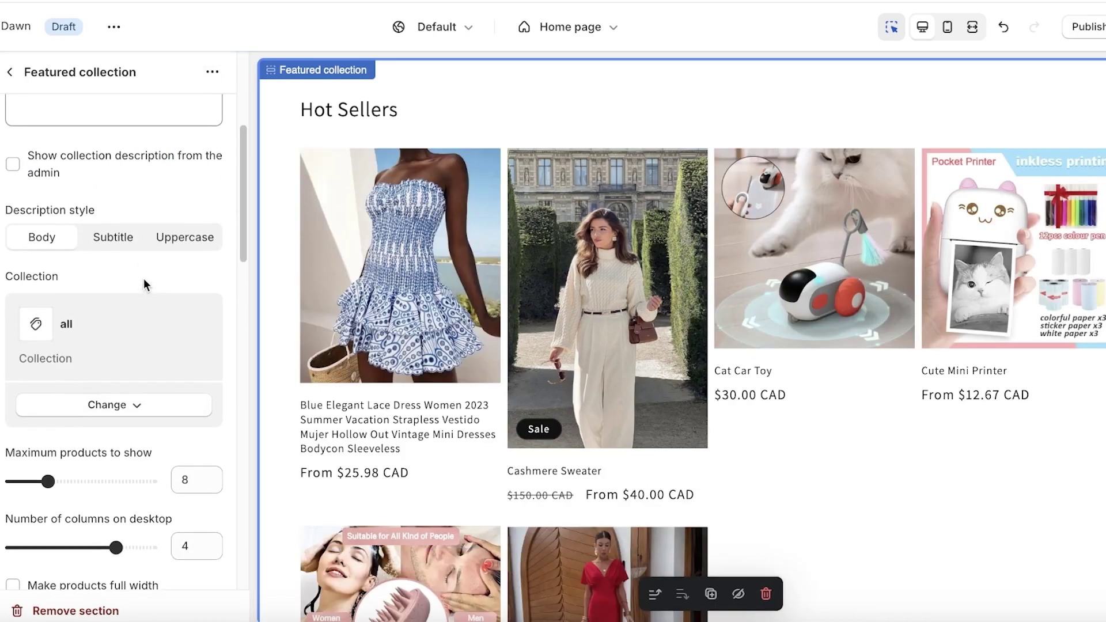
Limit Hot Sellers to a maximum of 4 products while keeping 4 desktop columns.
scroll(144, 278, up, 4)
scroll(147, 283, down, 10)
scroll(145, 275, up, 8)
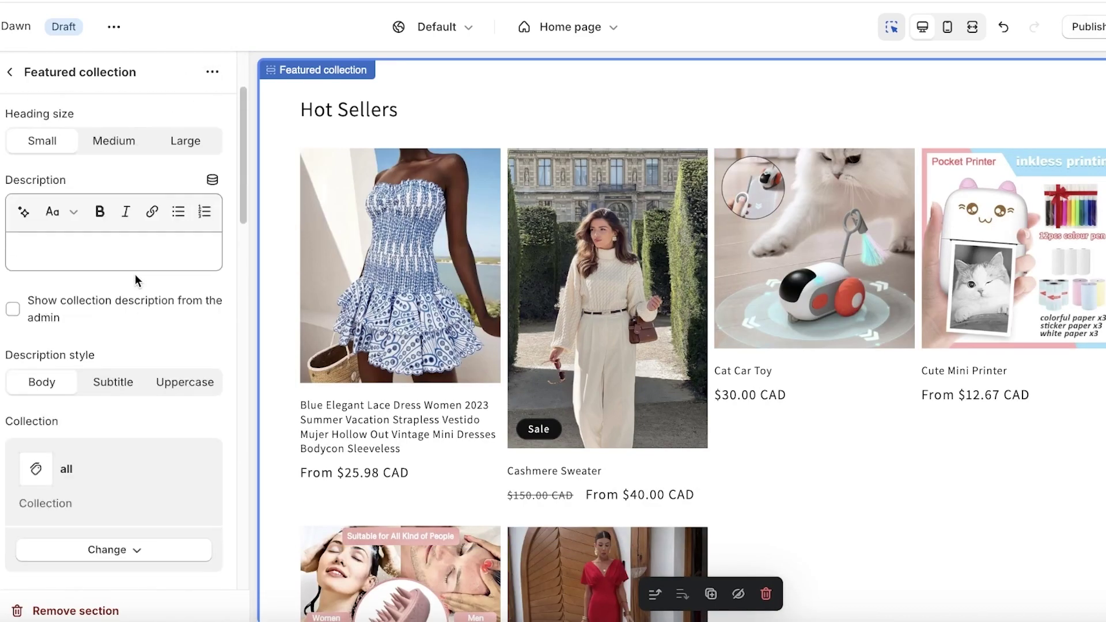
scroll(134, 277, down, 2)
scroll(135, 290, up, 4)
scroll(135, 290, down, 9)
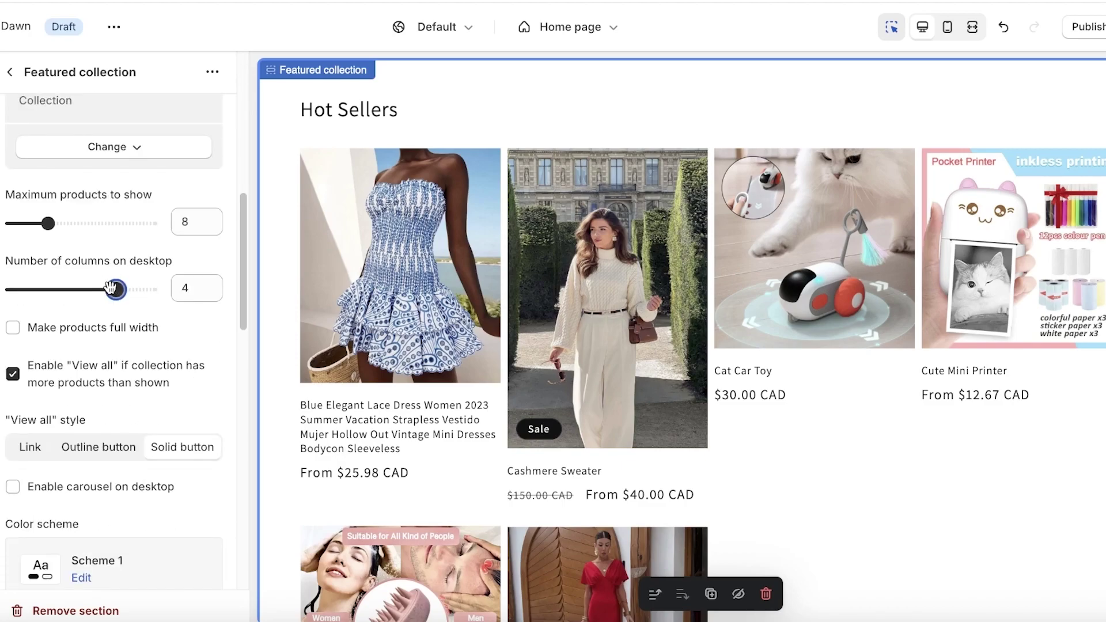
mouse_move(110, 287)
mouse_down()
mouse_move(44, 286)
mouse_move(116, 288)
mouse_up()
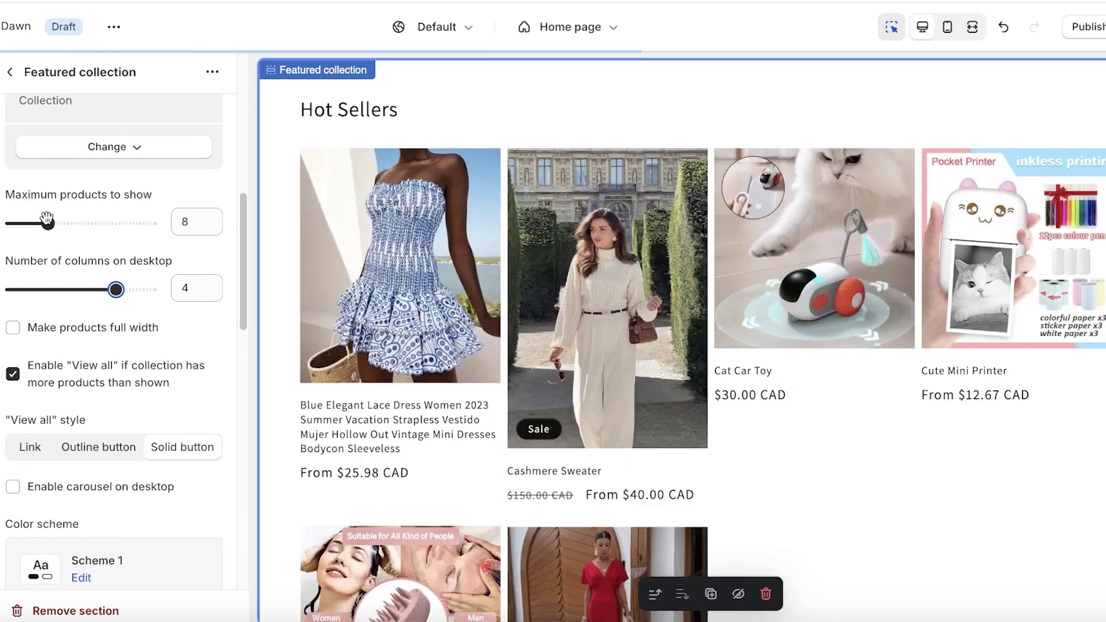
drag(47, 220, 25, 220)
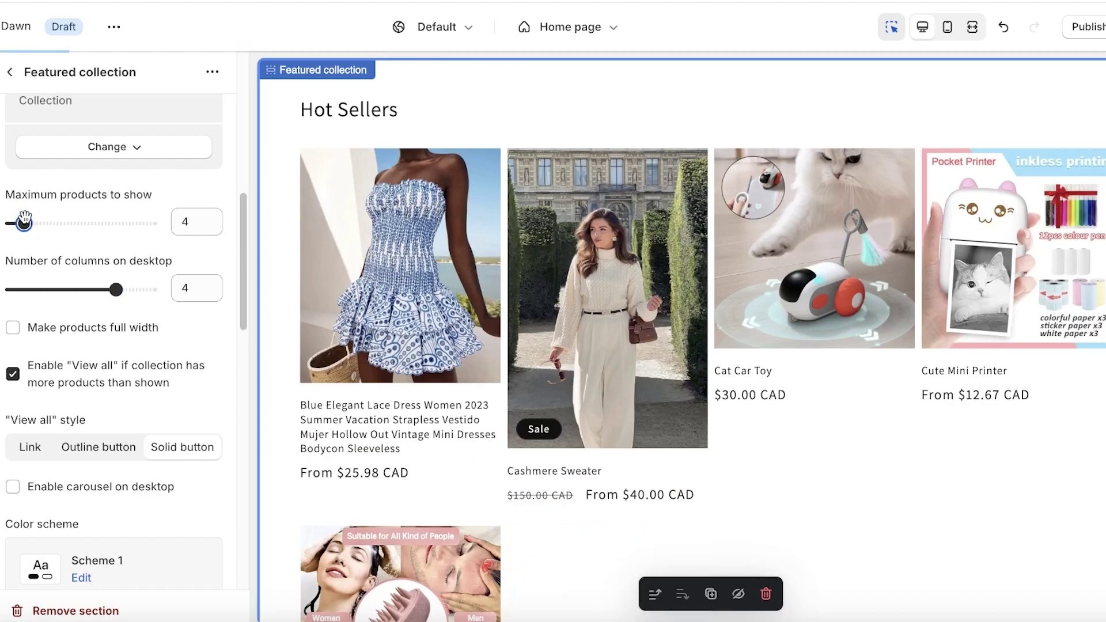
scroll(36, 393, down, 15)
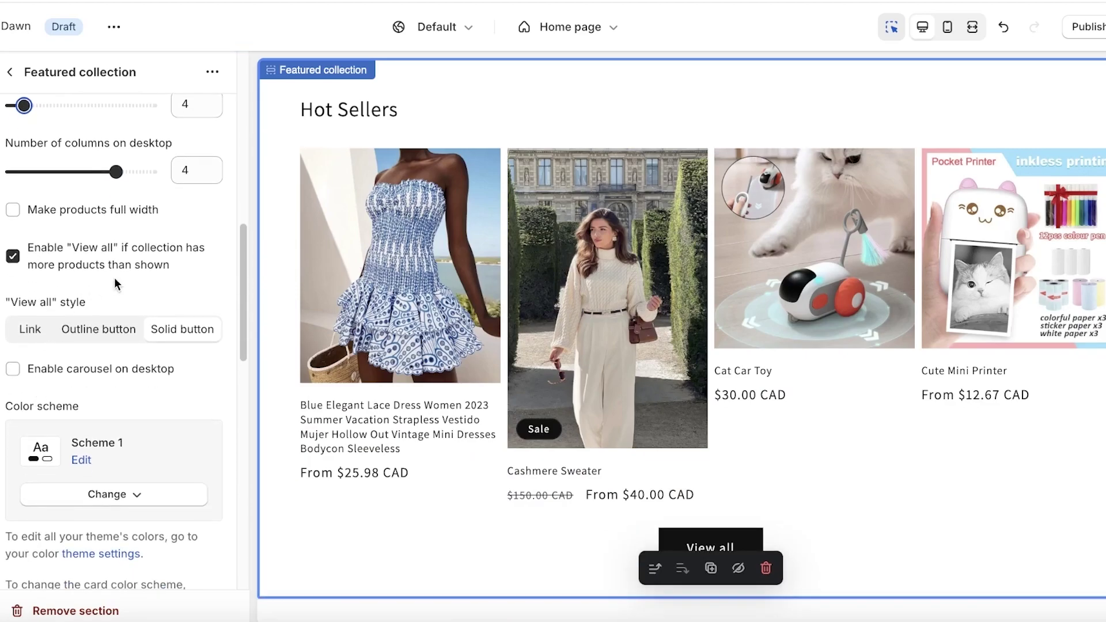
scroll(89, 291, down, 4)
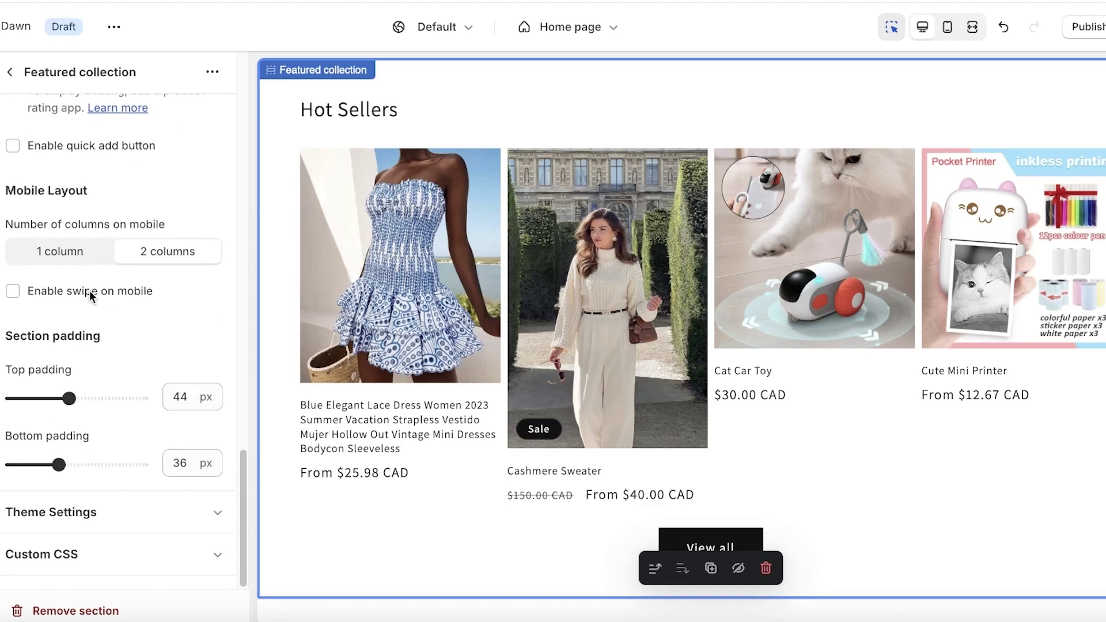
click(12, 74)
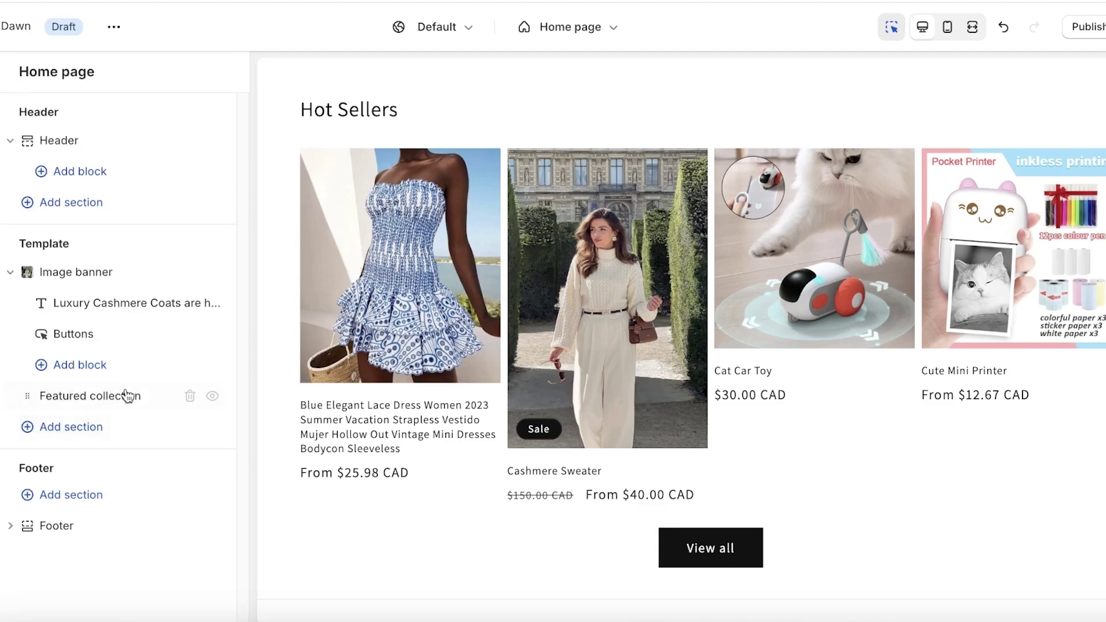
scroll(994, 406, up, 9)
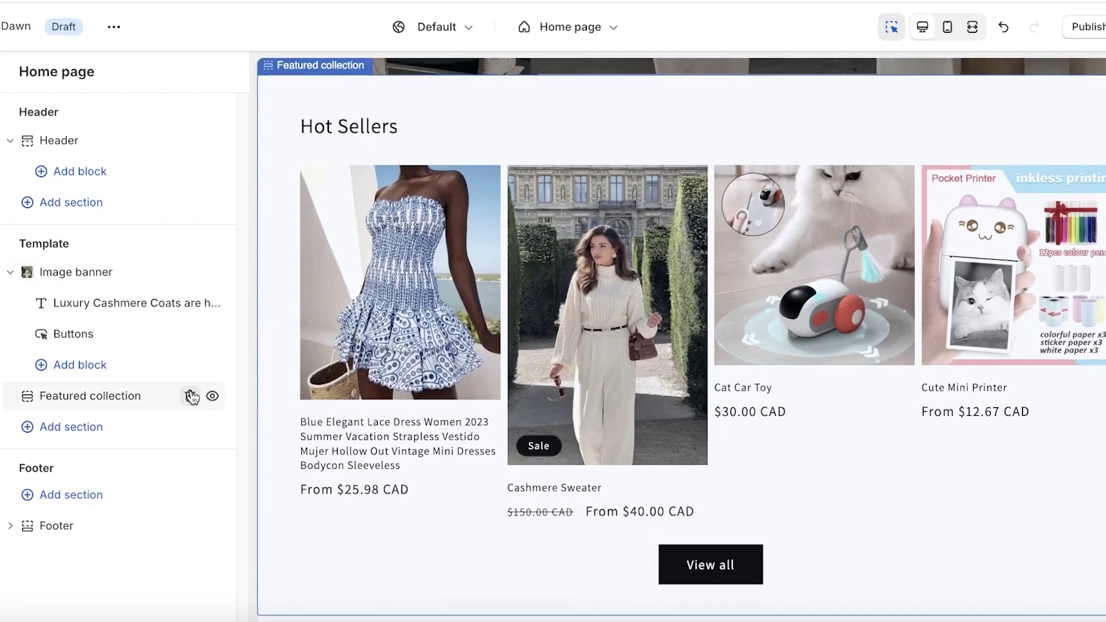
Delete the Hot Sellers featured collection section and add a Collection list section.
click(190, 396)
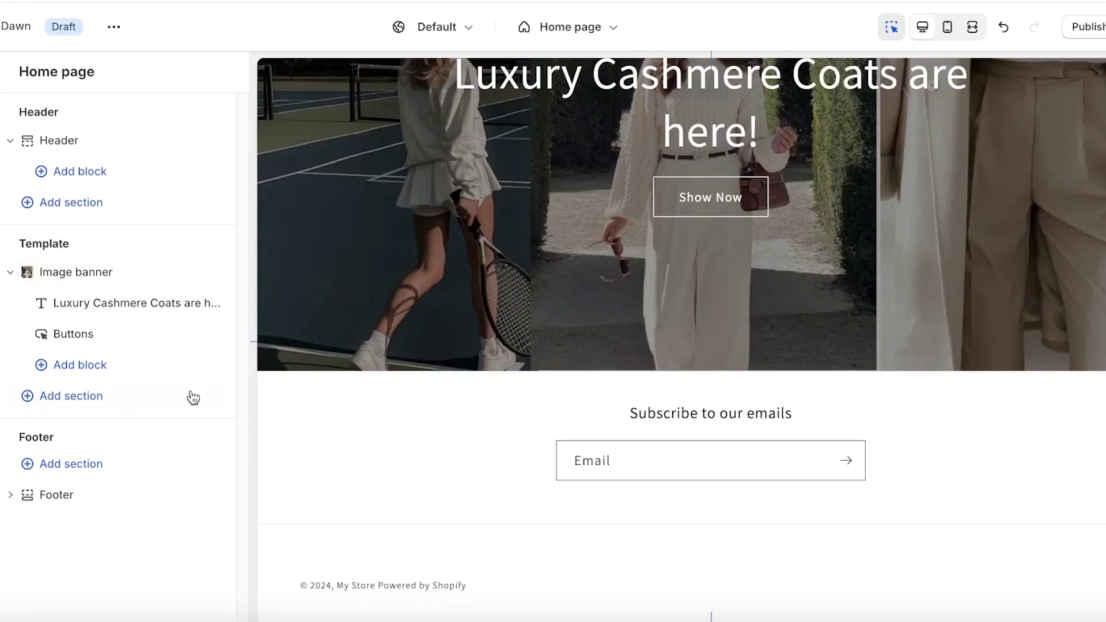
click(49, 395)
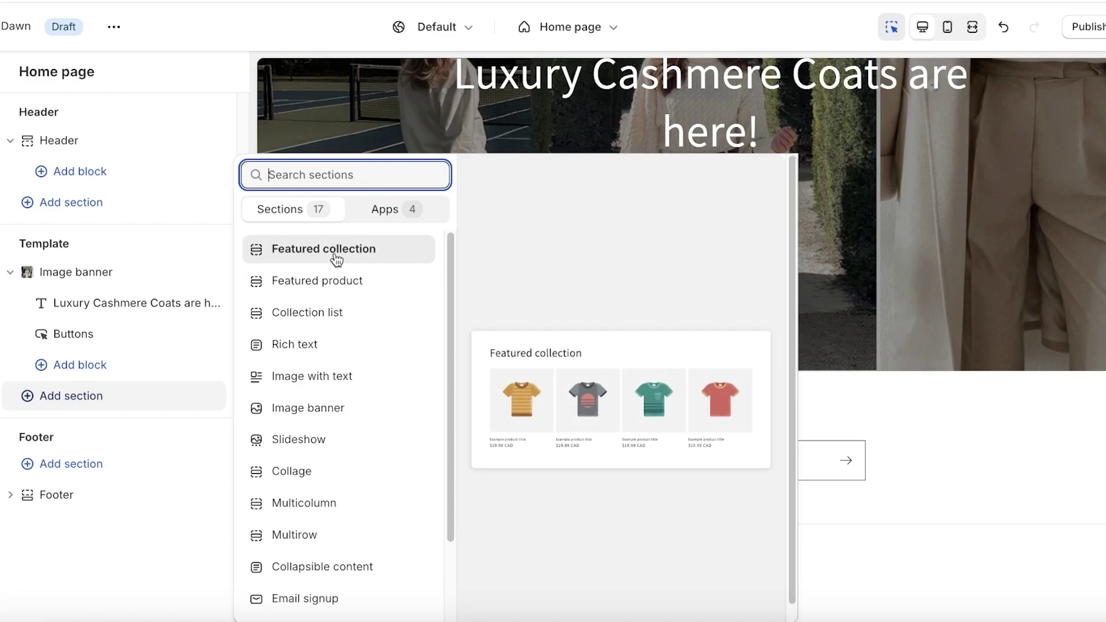
scroll(338, 514, down, 4)
scroll(334, 376, up, 3)
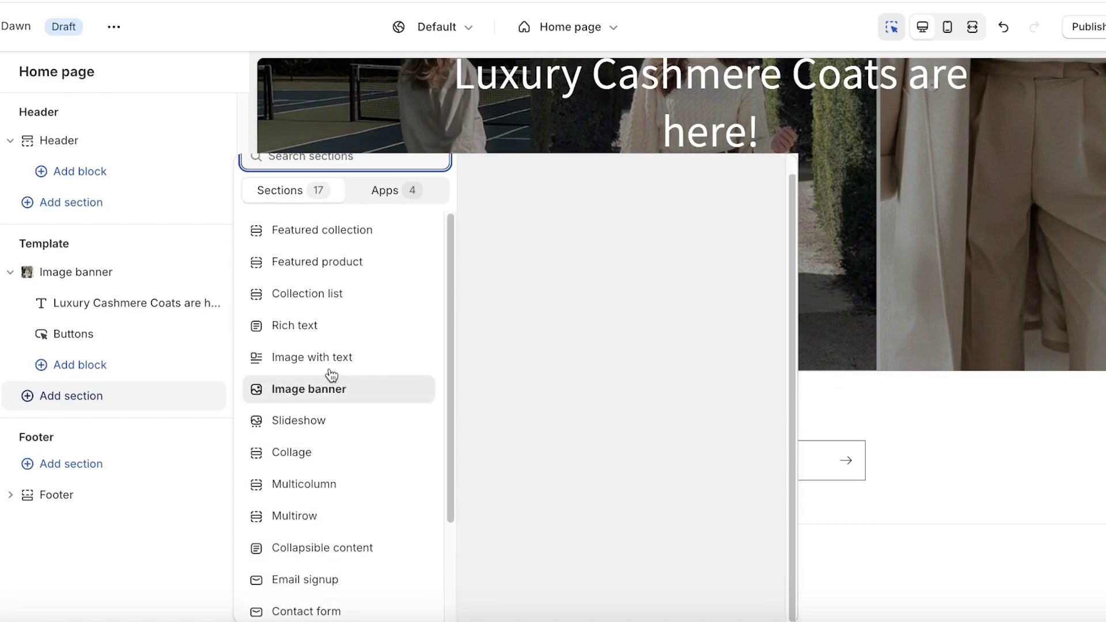
click(320, 274)
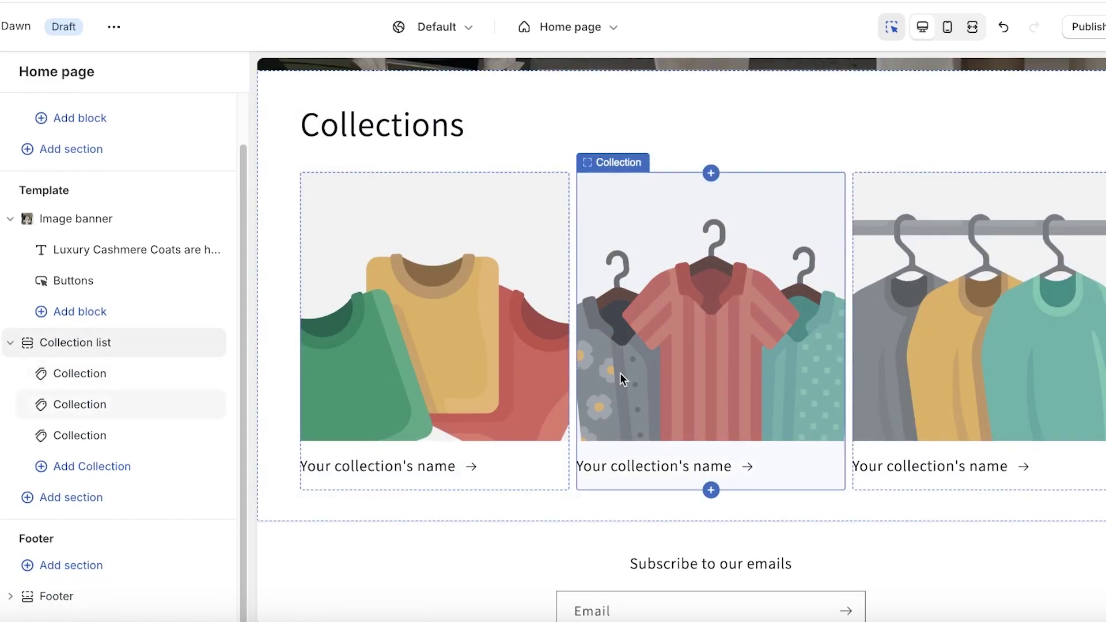
Link the first Collections card to the Cashmere collection.
click(114, 373)
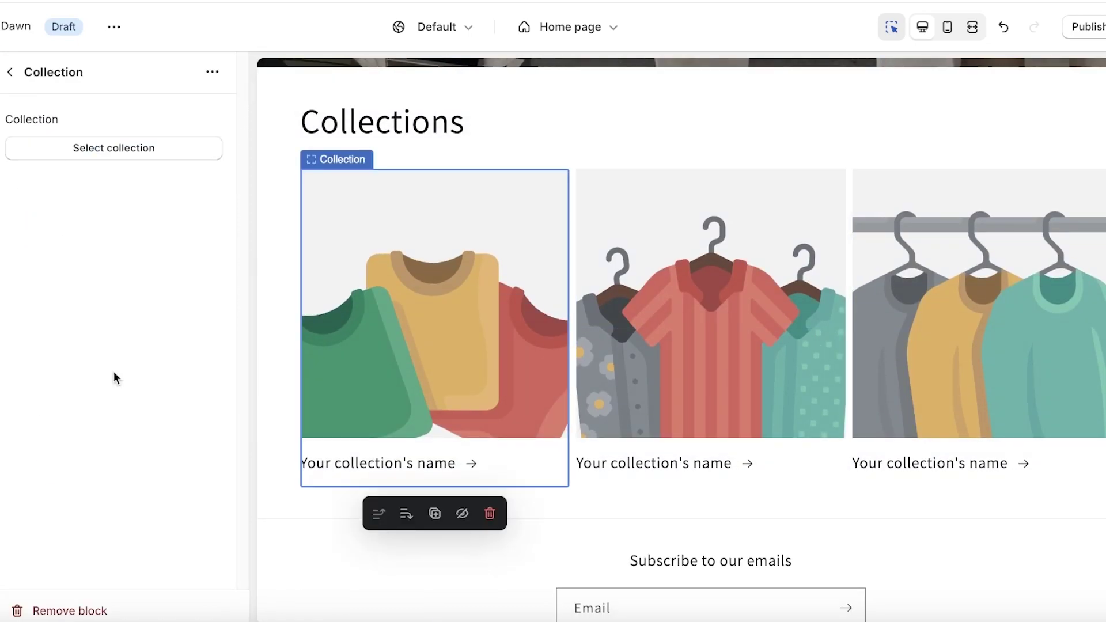
click(148, 156)
click(111, 206)
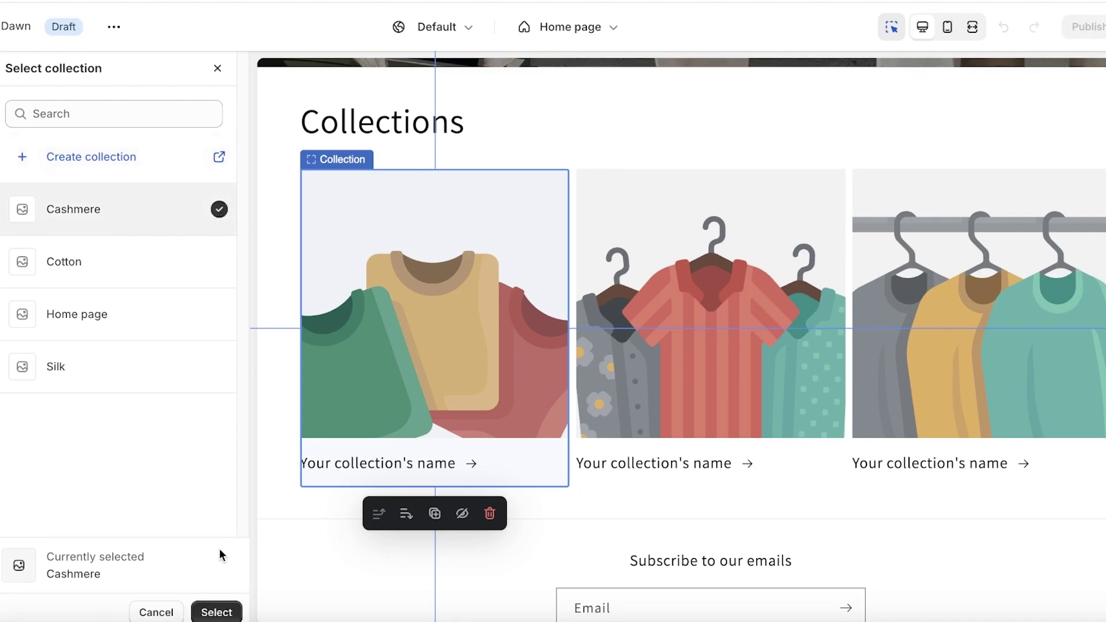
click(216, 612)
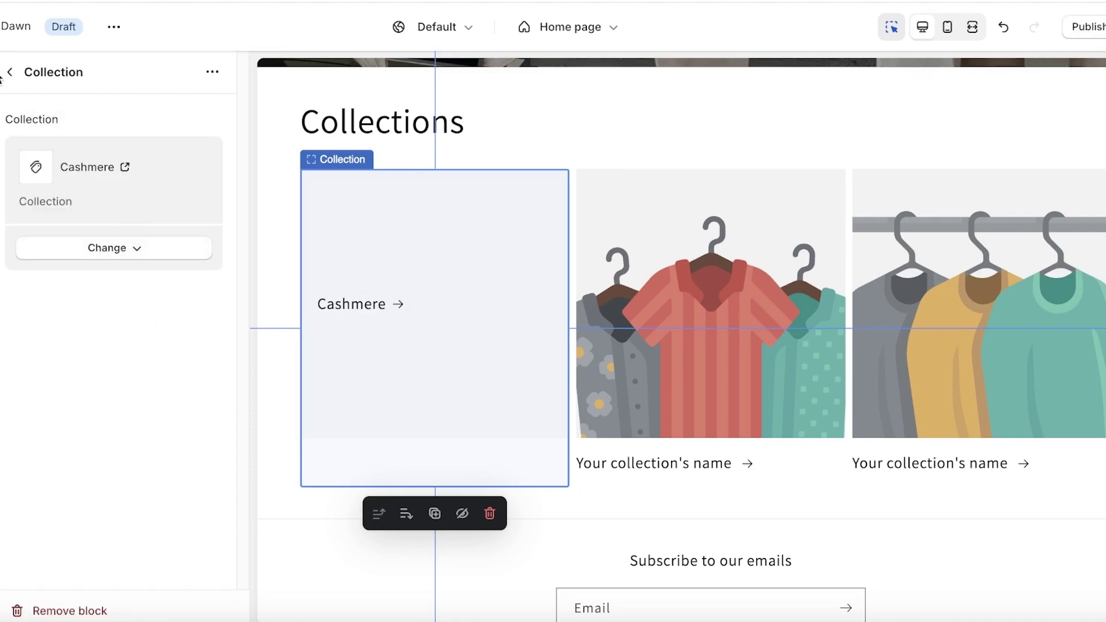
click(8, 73)
Link the second Collections card to the Cotton collection.
click(98, 398)
click(158, 148)
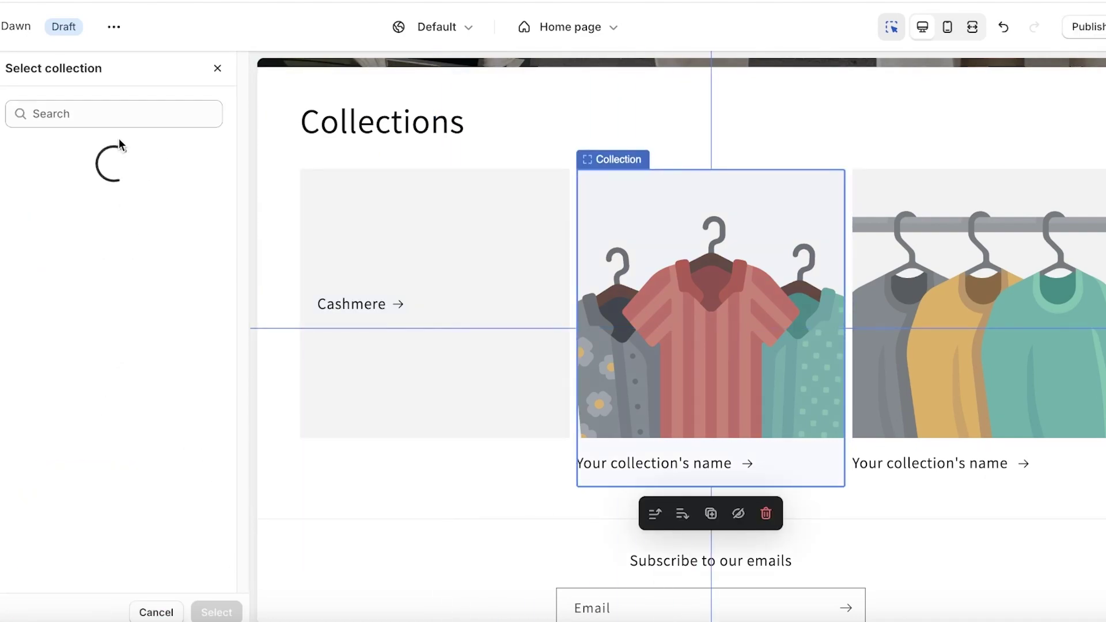
click(61, 271)
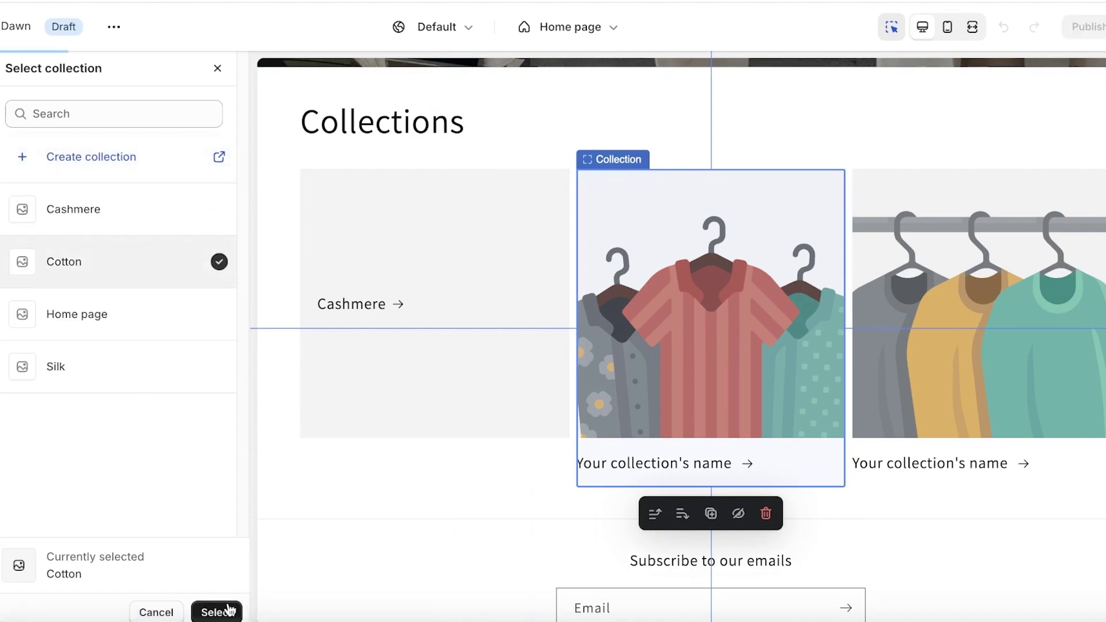
click(219, 612)
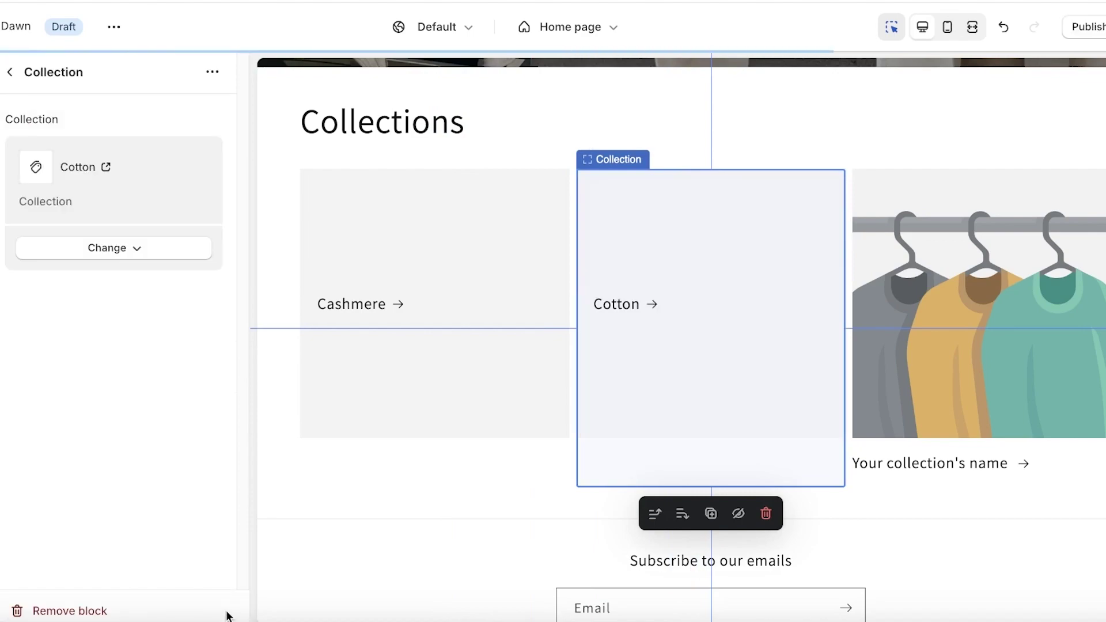
click(10, 73)
Link the third card to Silk, then open the Cashmere collection's admin page.
click(81, 434)
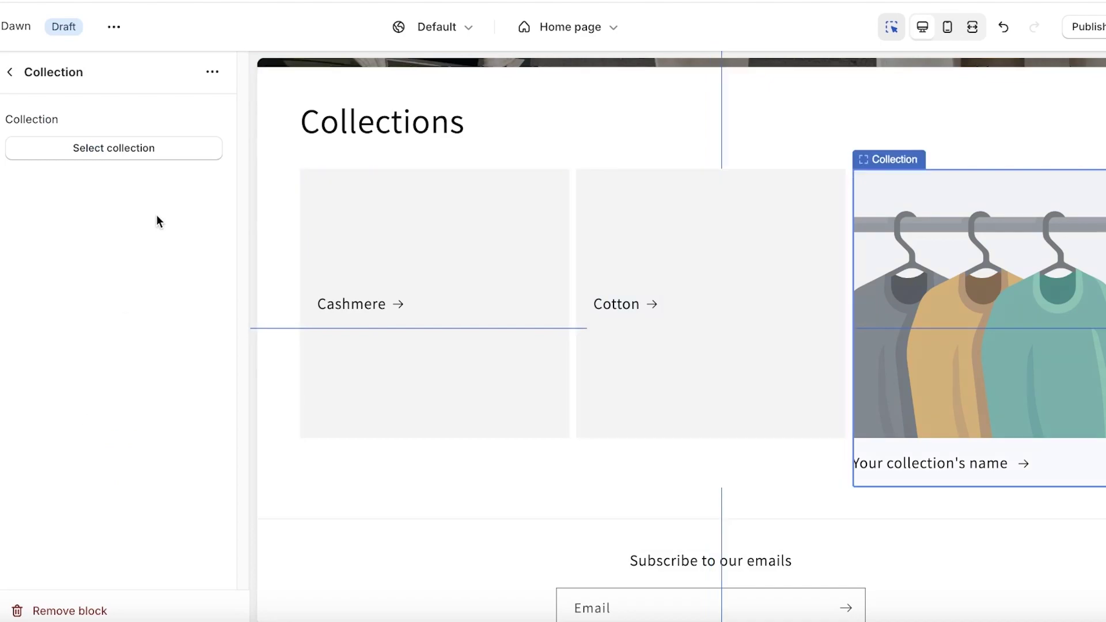
click(128, 149)
click(61, 366)
click(216, 612)
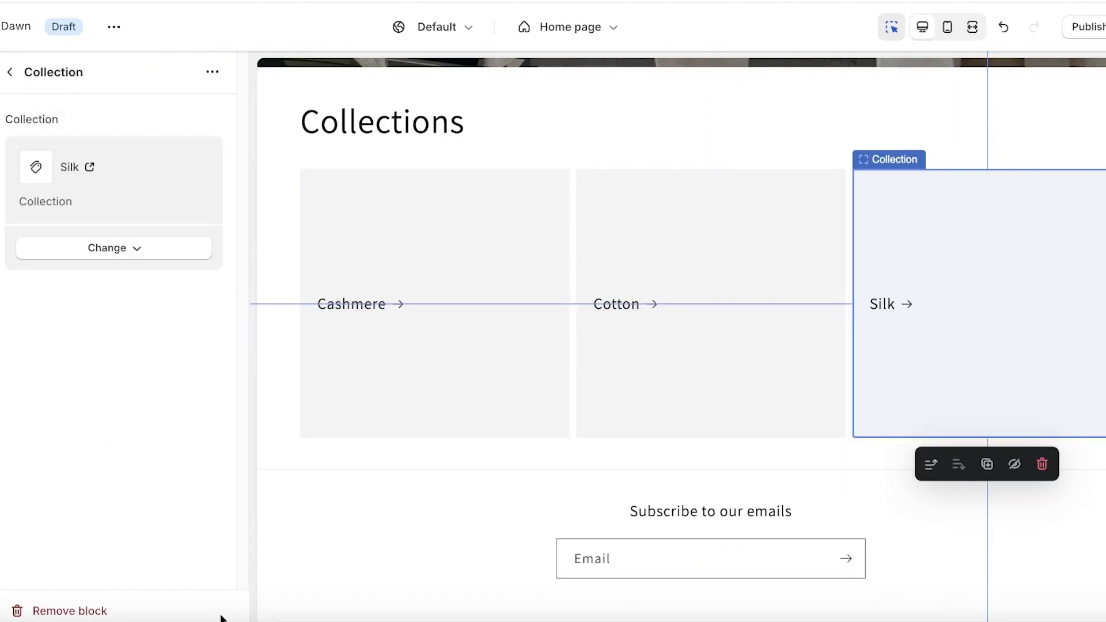
click(86, 254)
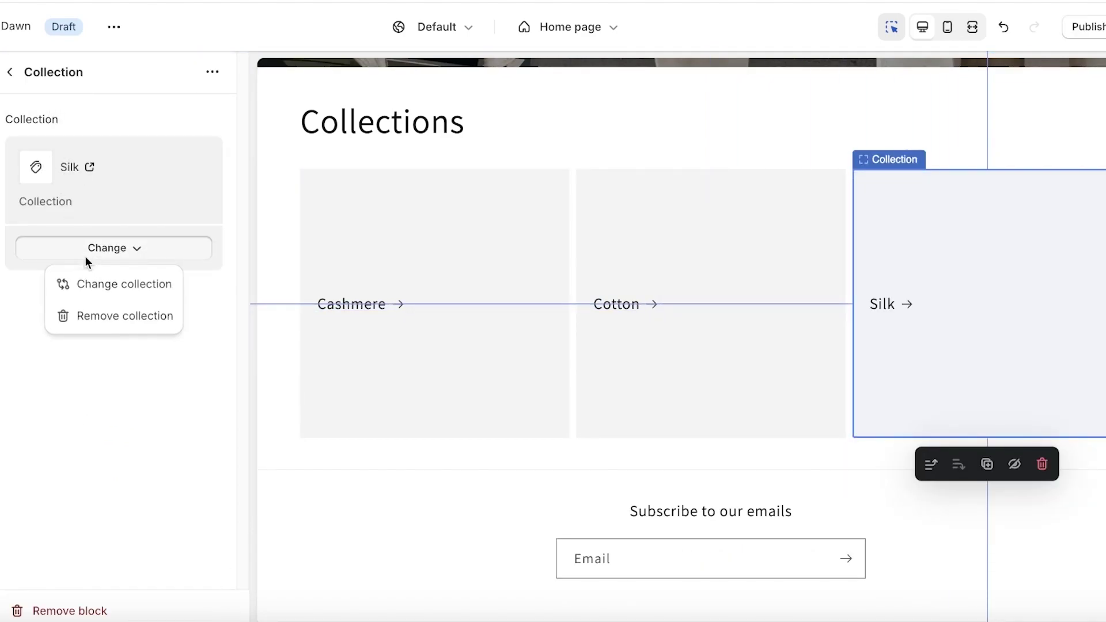
click(12, 72)
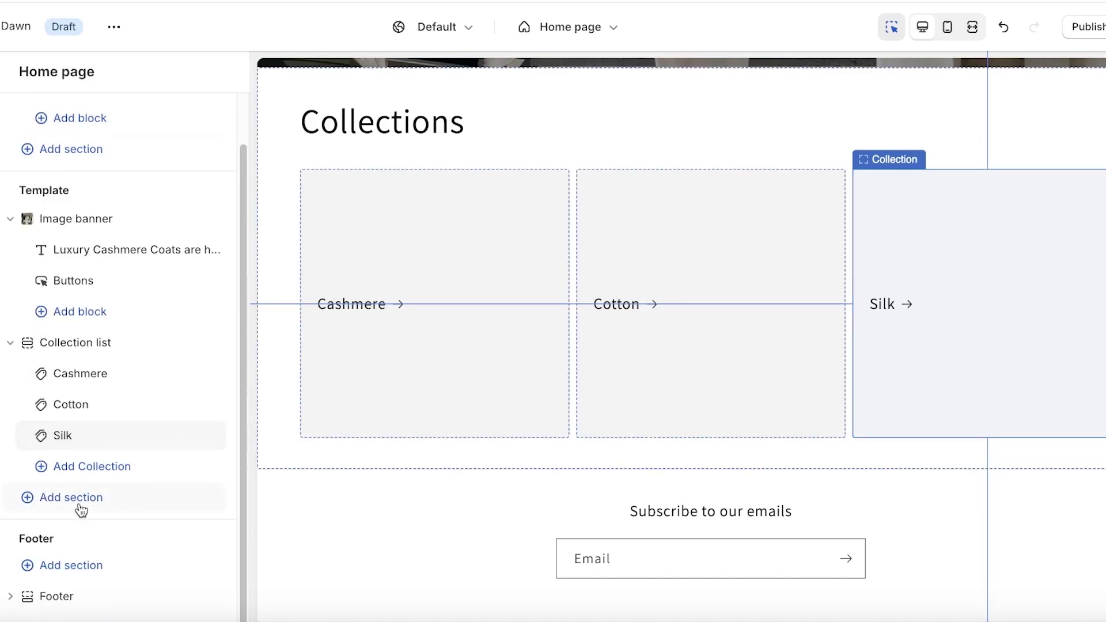
click(67, 371)
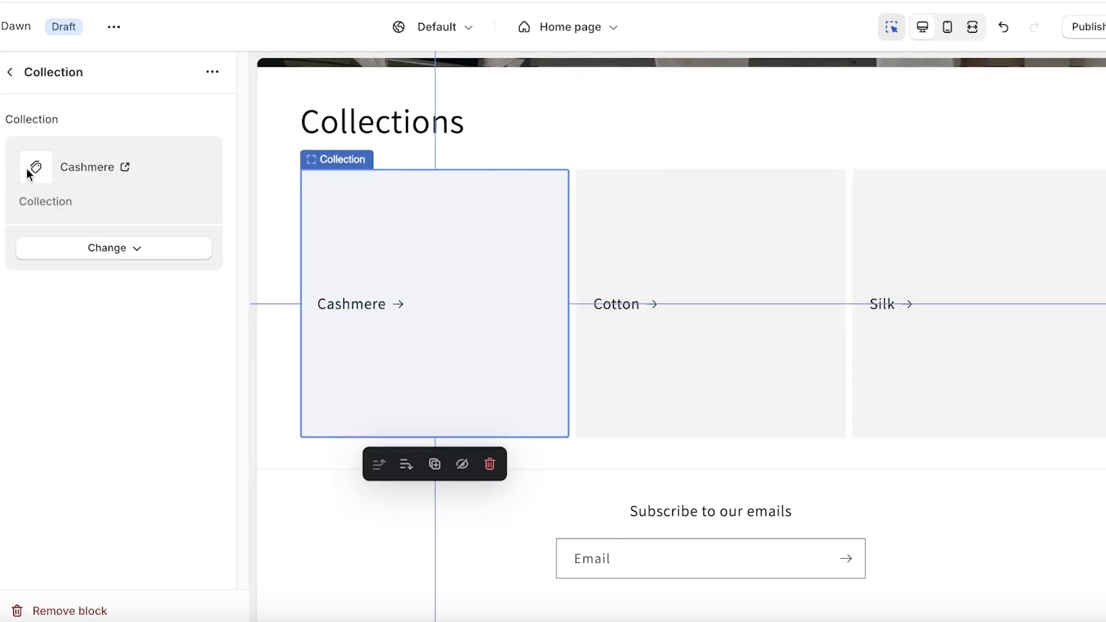
click(123, 167)
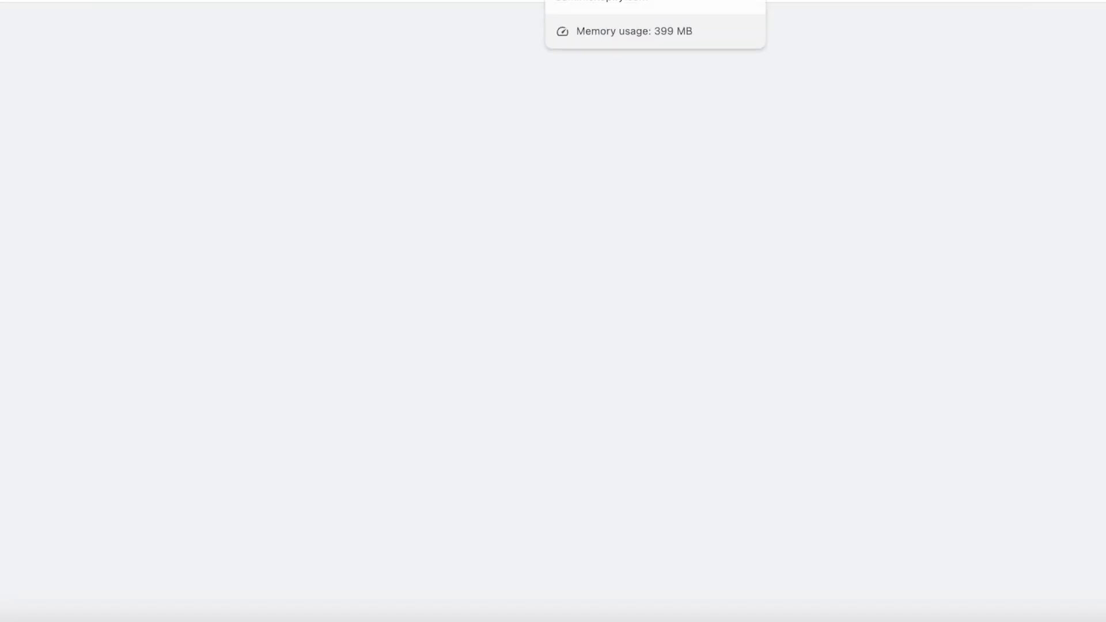
Go to the admin's Products > Collections list.
click(576, 1)
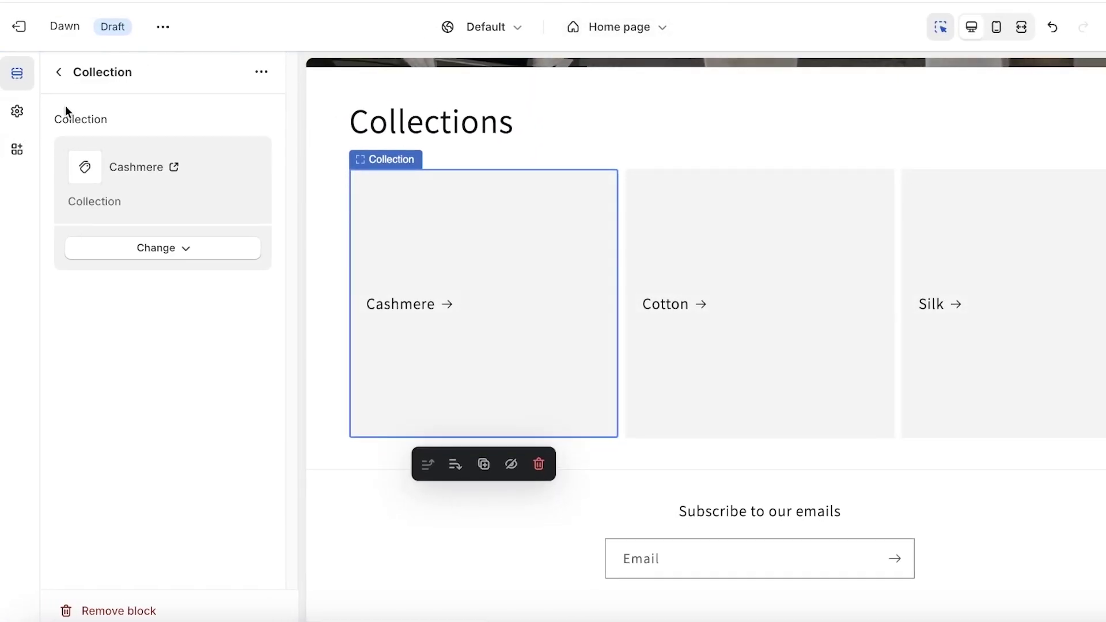
click(59, 73)
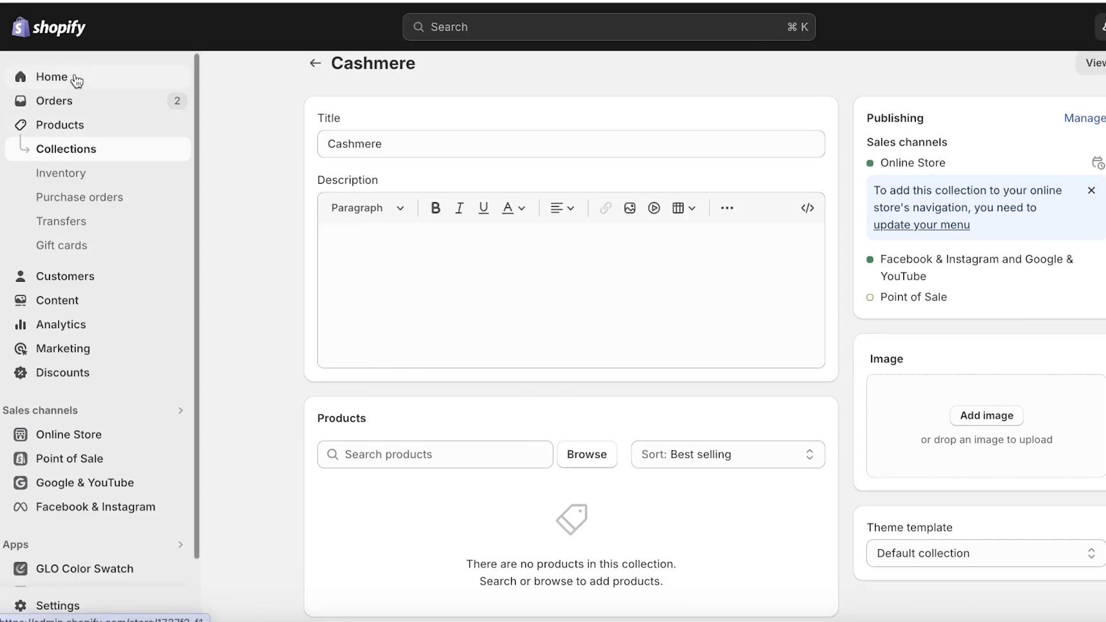
click(63, 130)
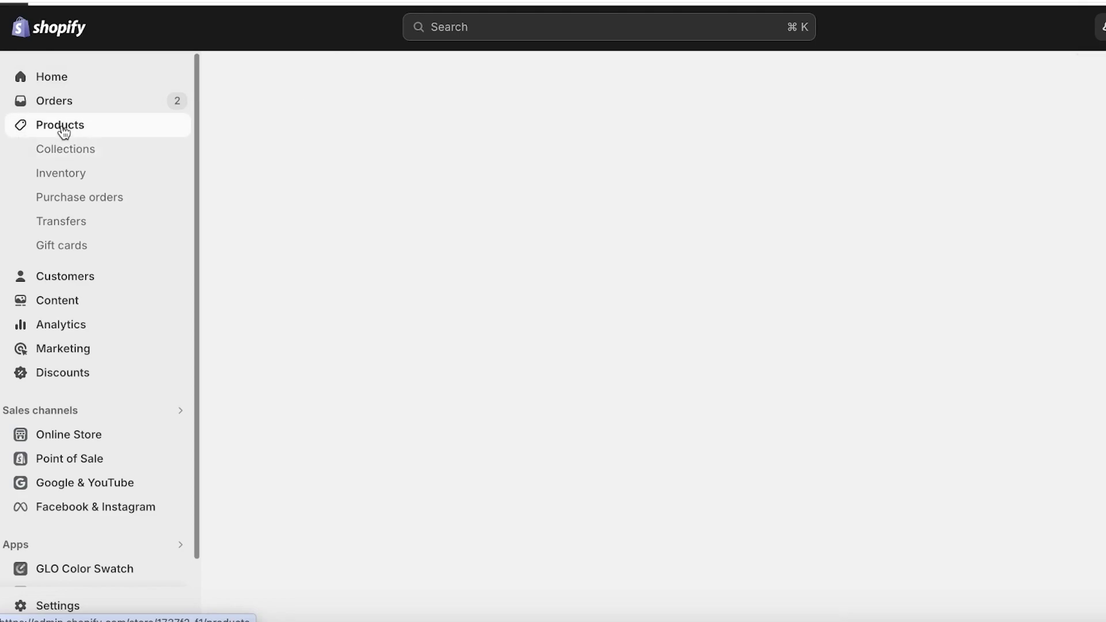
click(56, 150)
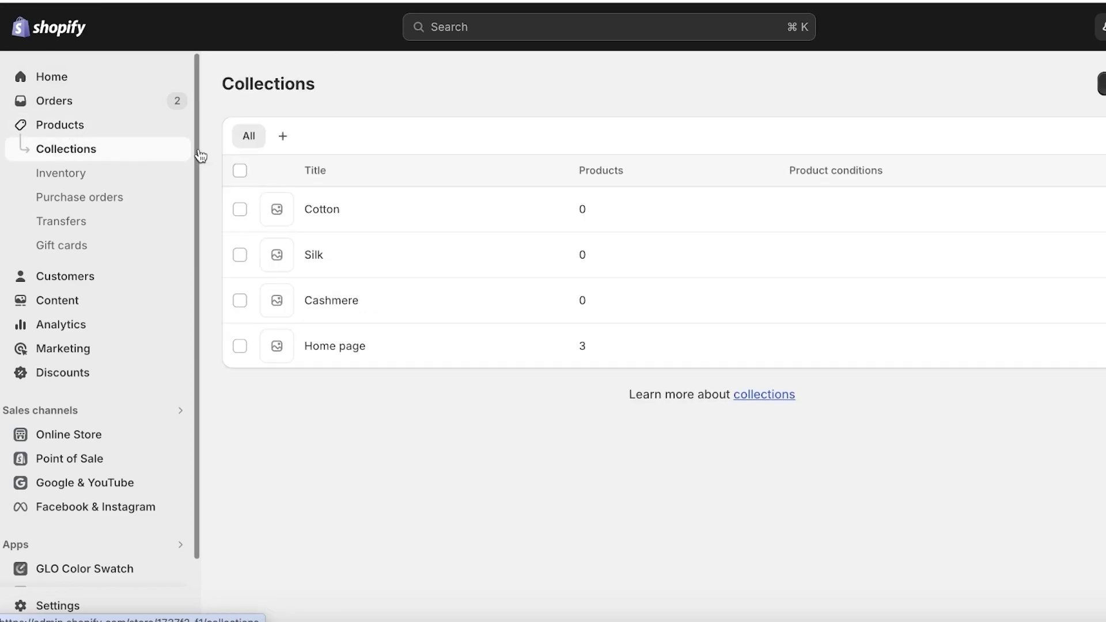
Upload a photo from the Downloads/Steph folder to the Cotton collection and save.
click(204, 209)
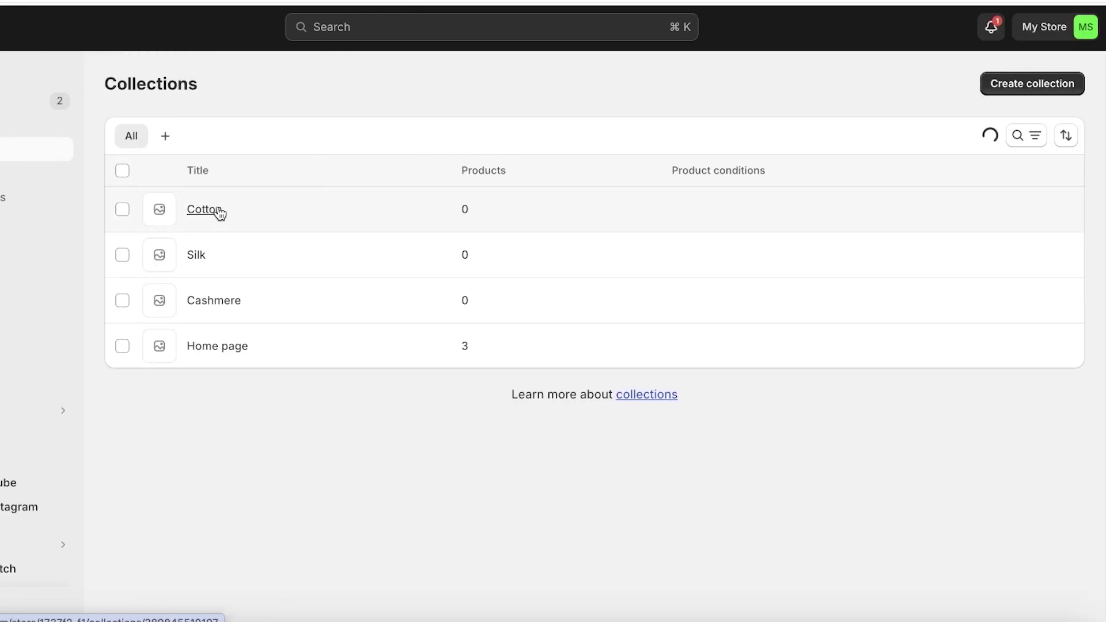
scroll(479, 224, down, 1)
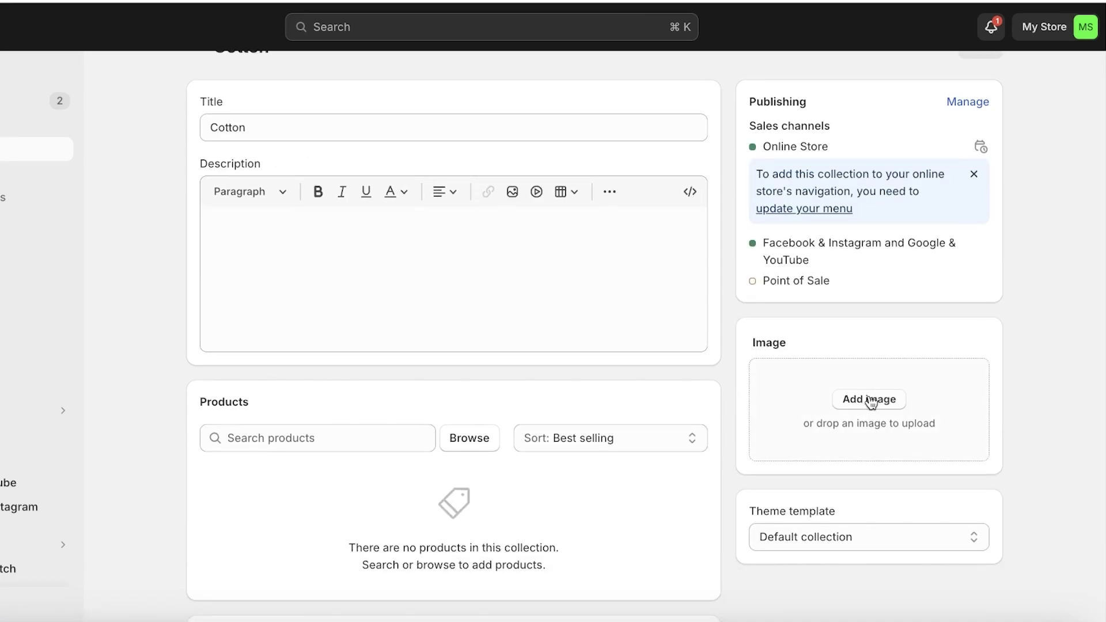
click(871, 402)
click(214, 197)
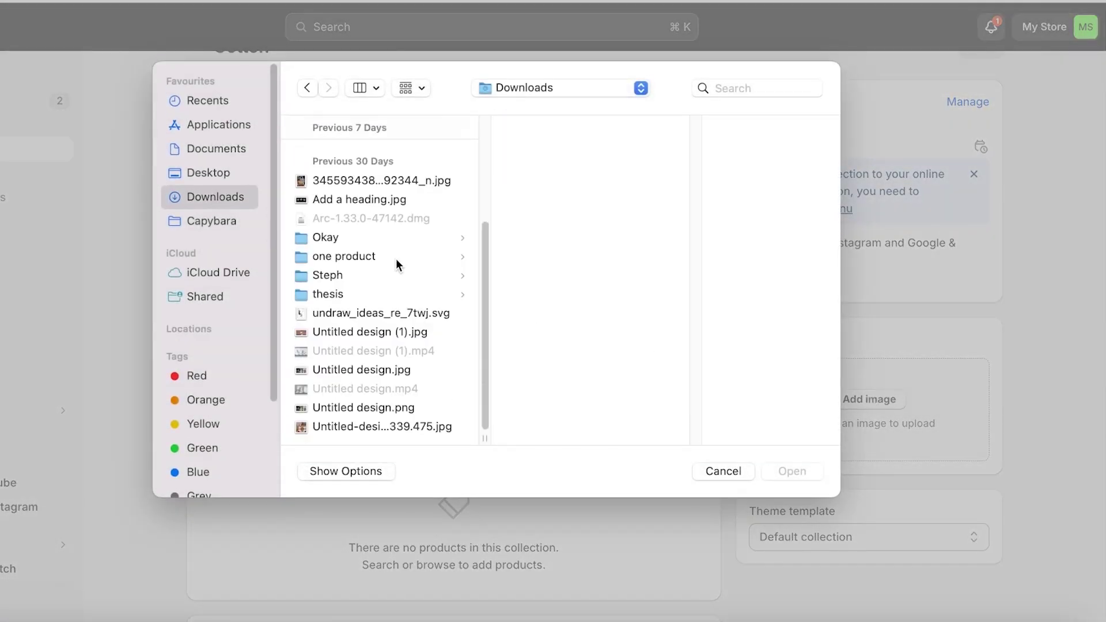
click(340, 275)
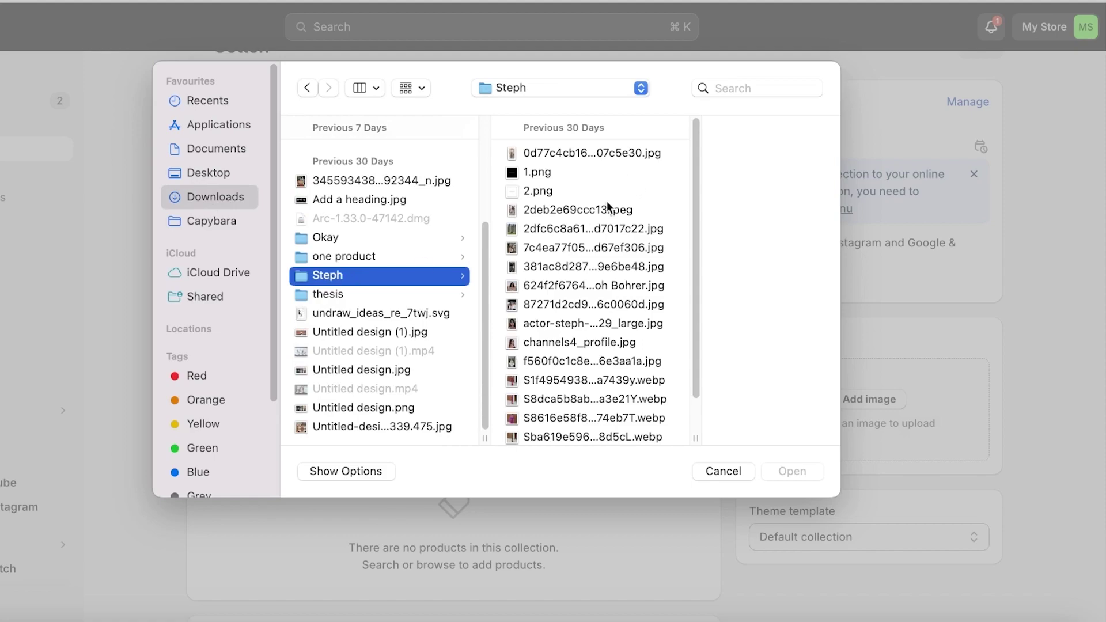
click(581, 228)
click(585, 266)
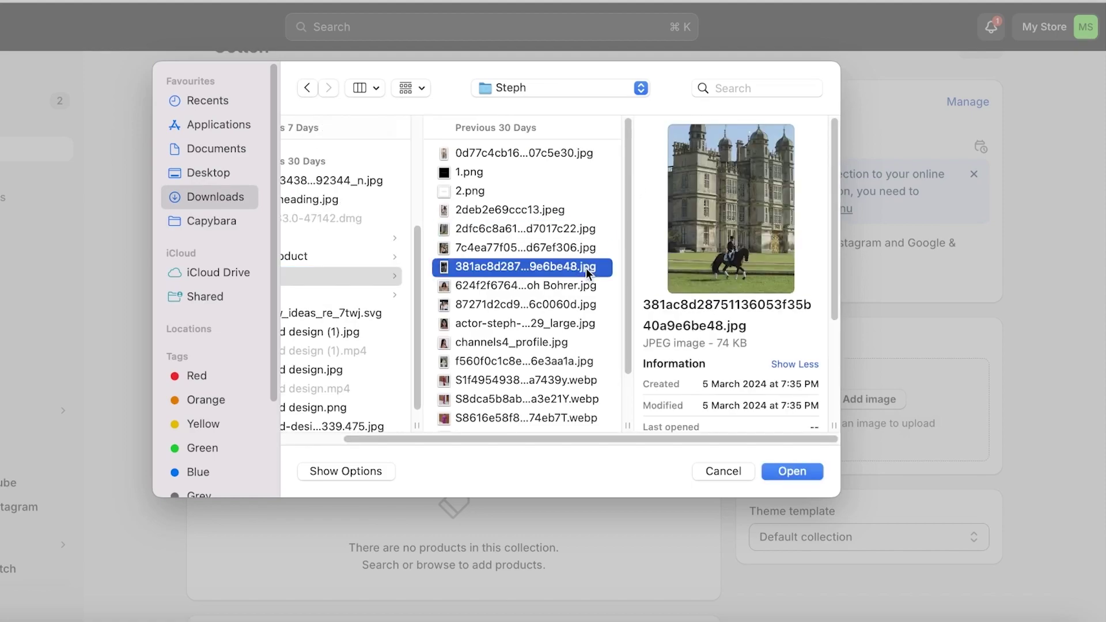
click(540, 253)
click(523, 286)
click(793, 470)
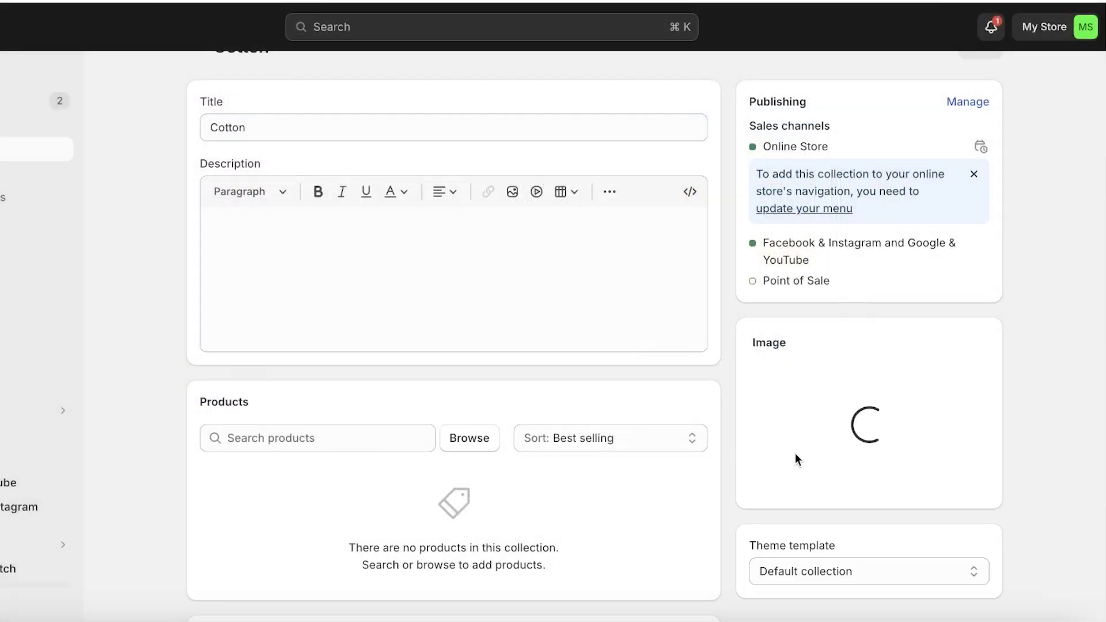
scroll(846, 268, up, 1)
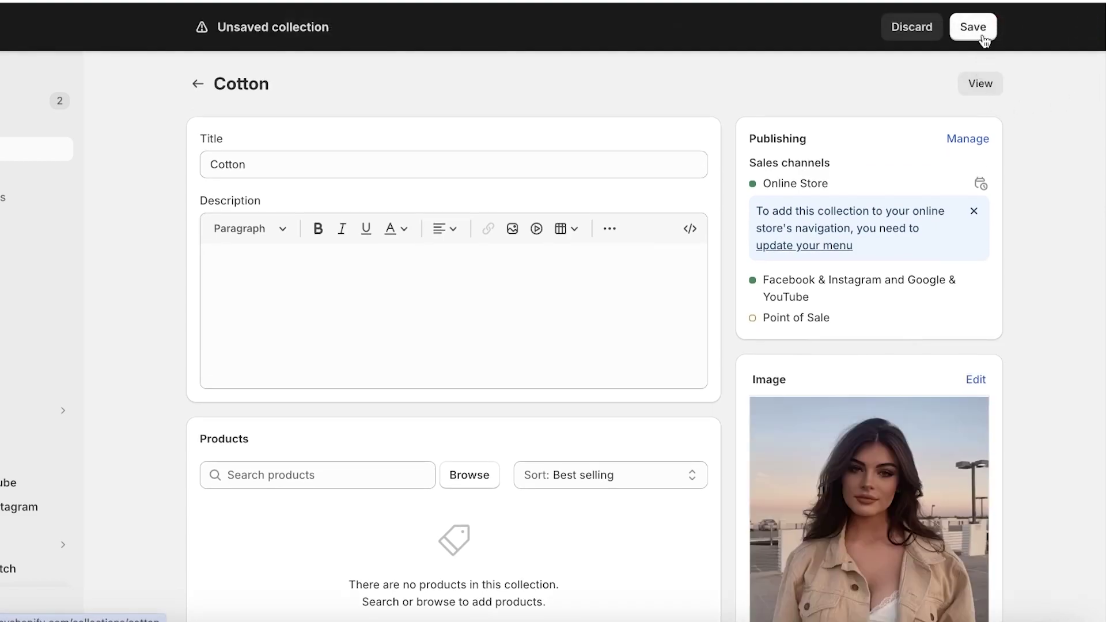
click(972, 27)
Give the Silk collection the red-dress photo and save it.
click(198, 85)
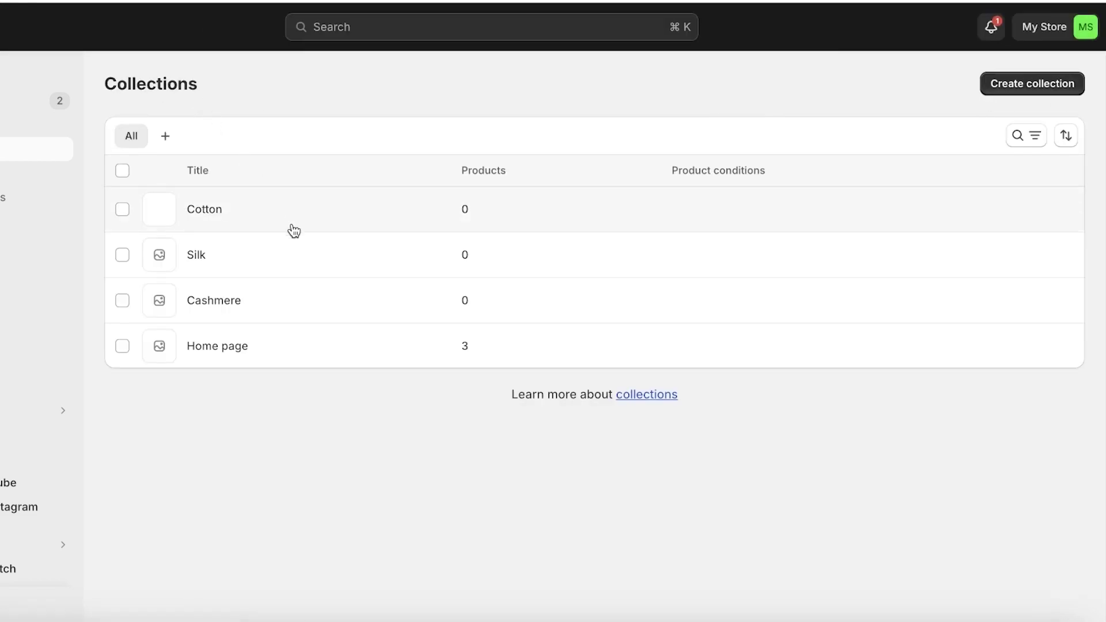
click(205, 258)
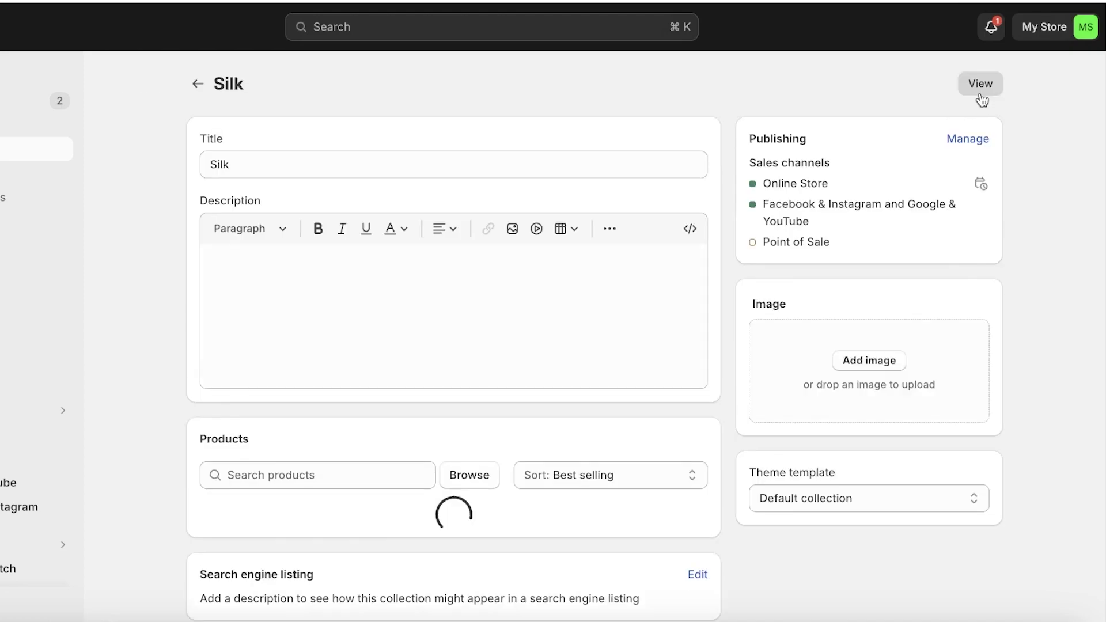
click(859, 439)
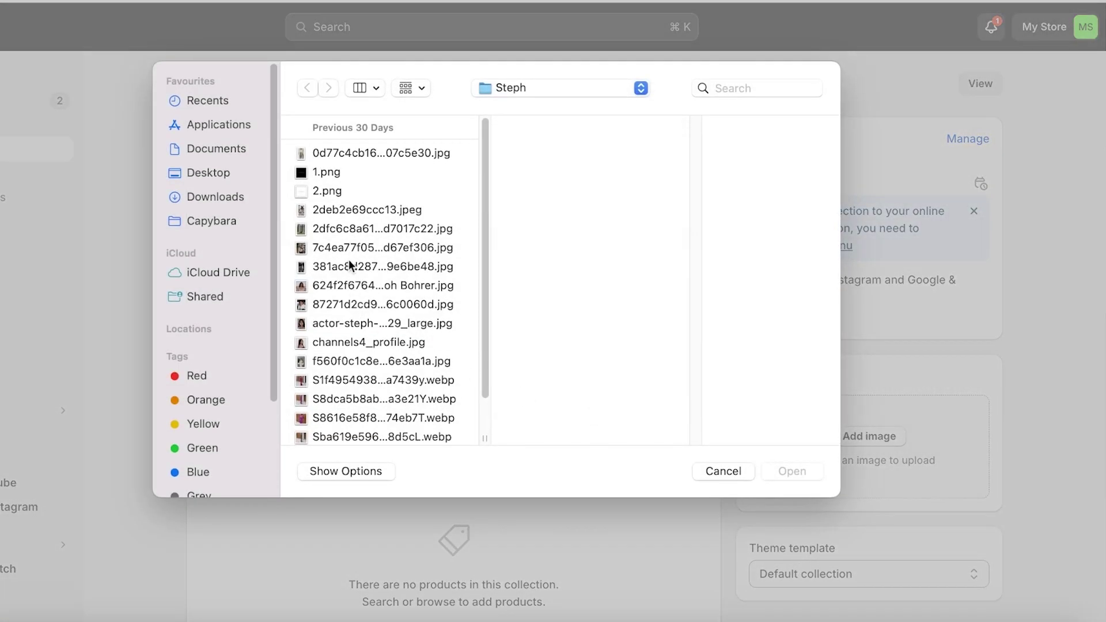
click(353, 322)
click(367, 283)
click(371, 266)
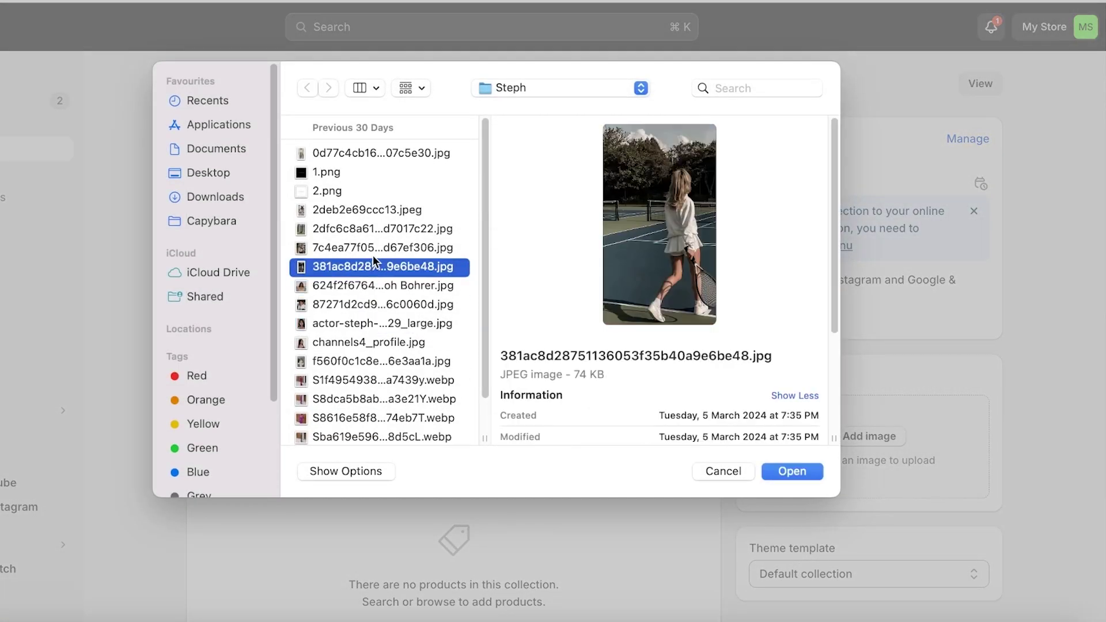
click(369, 363)
scroll(370, 374, down, 1)
key(Down)
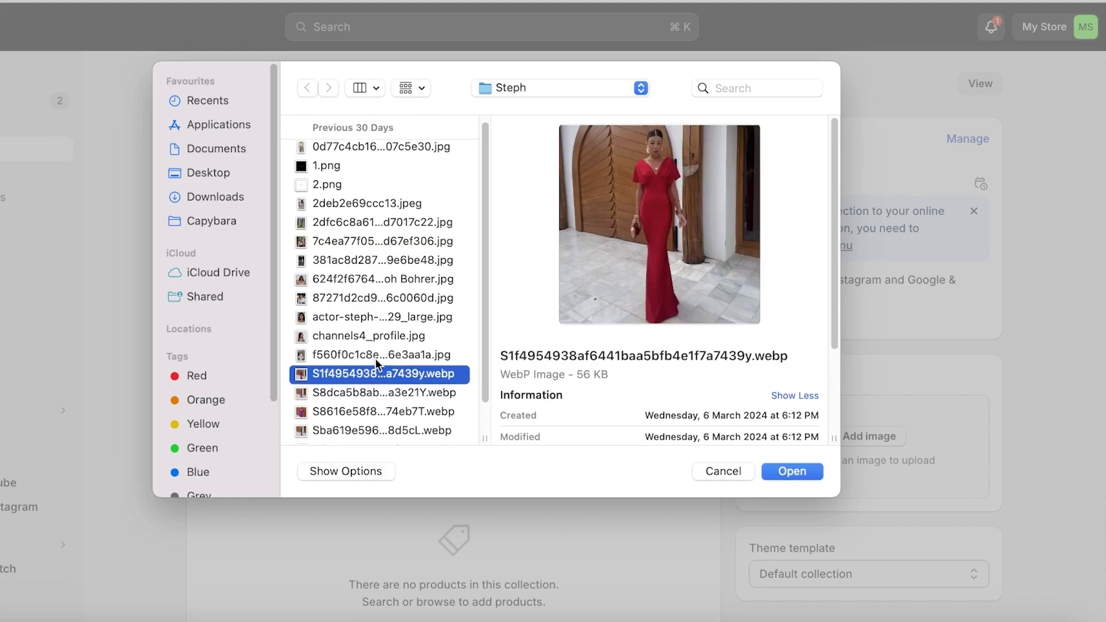
click(792, 480)
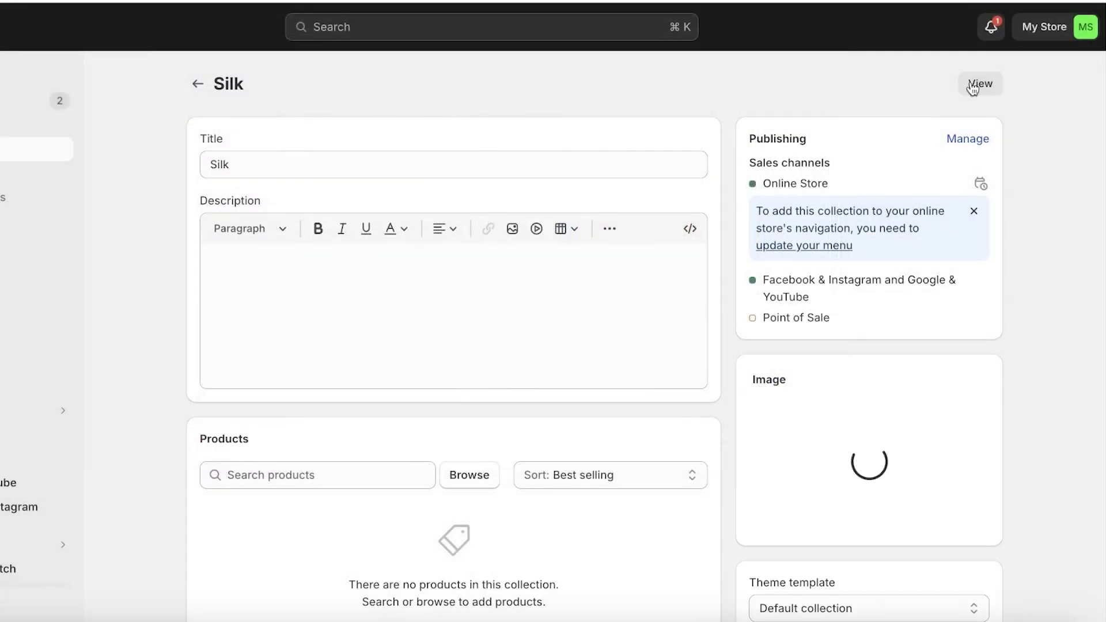
click(982, 30)
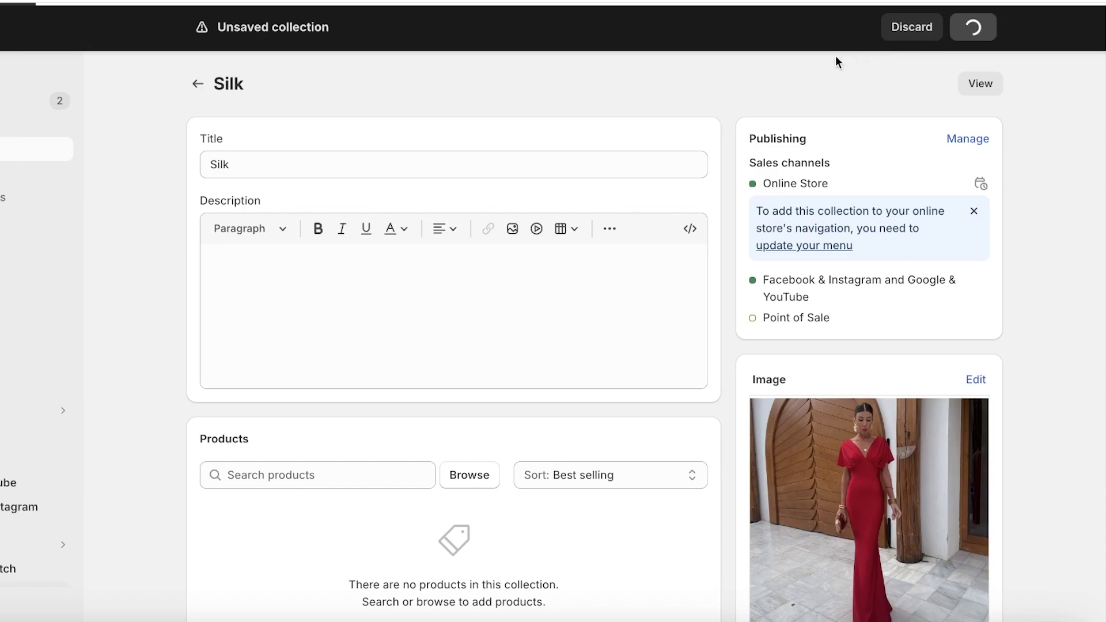
Add a photo to the Cashmere collection and save it.
click(198, 85)
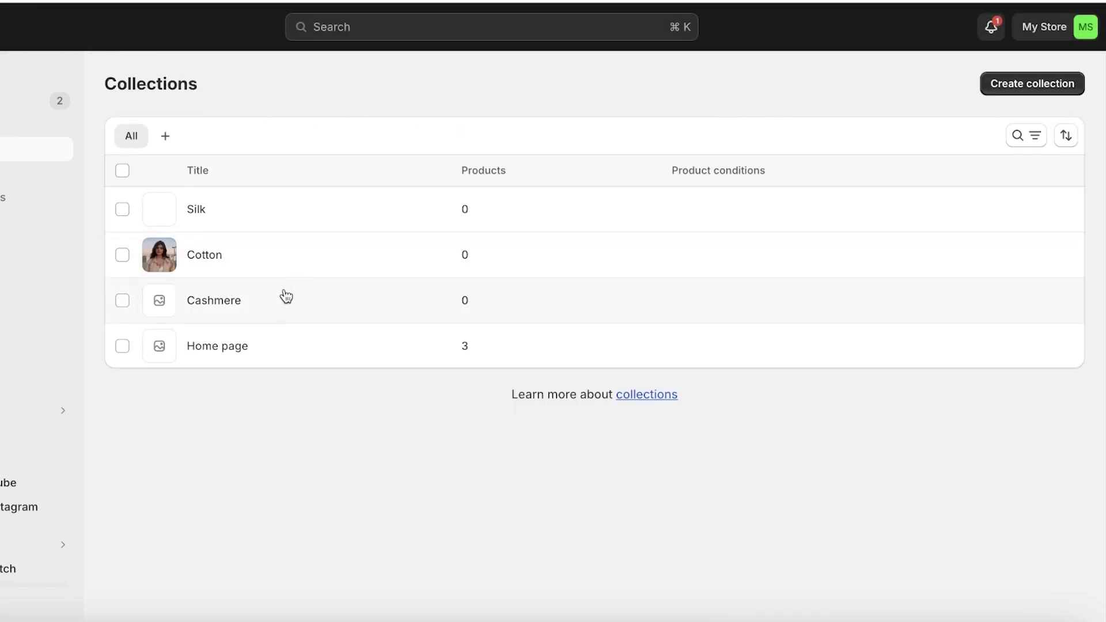
click(207, 293)
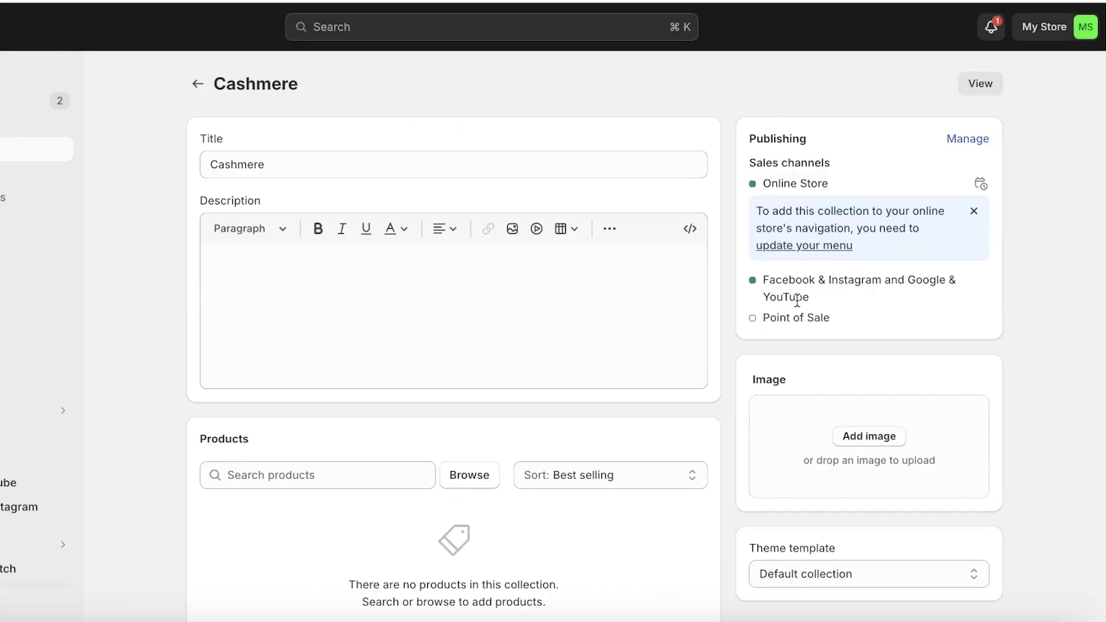
click(869, 436)
click(368, 268)
click(381, 247)
double_click(380, 362)
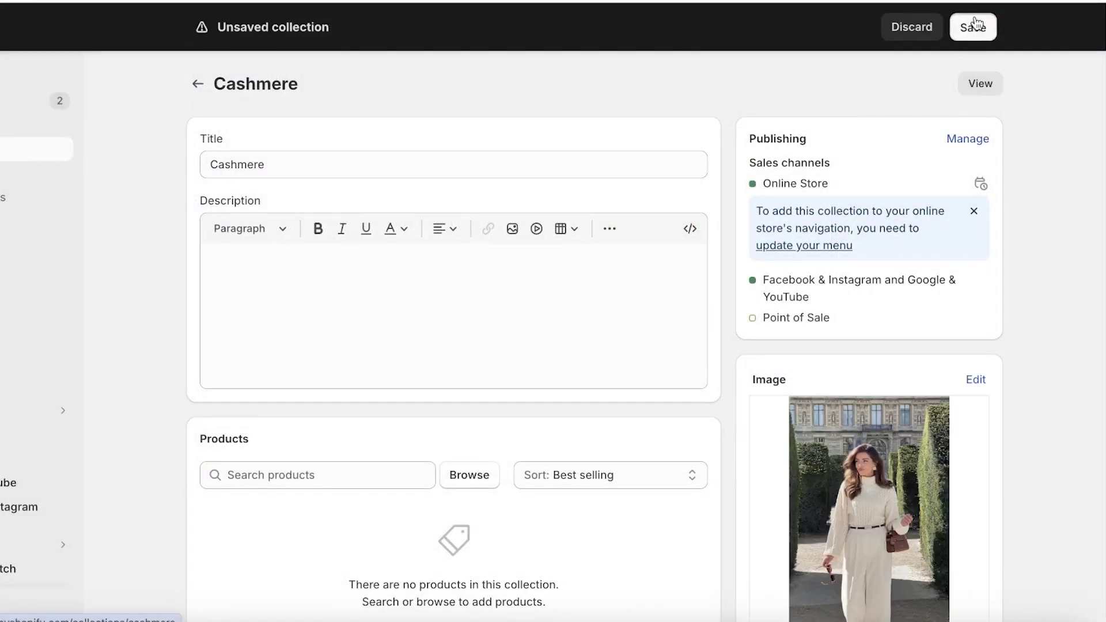
click(973, 27)
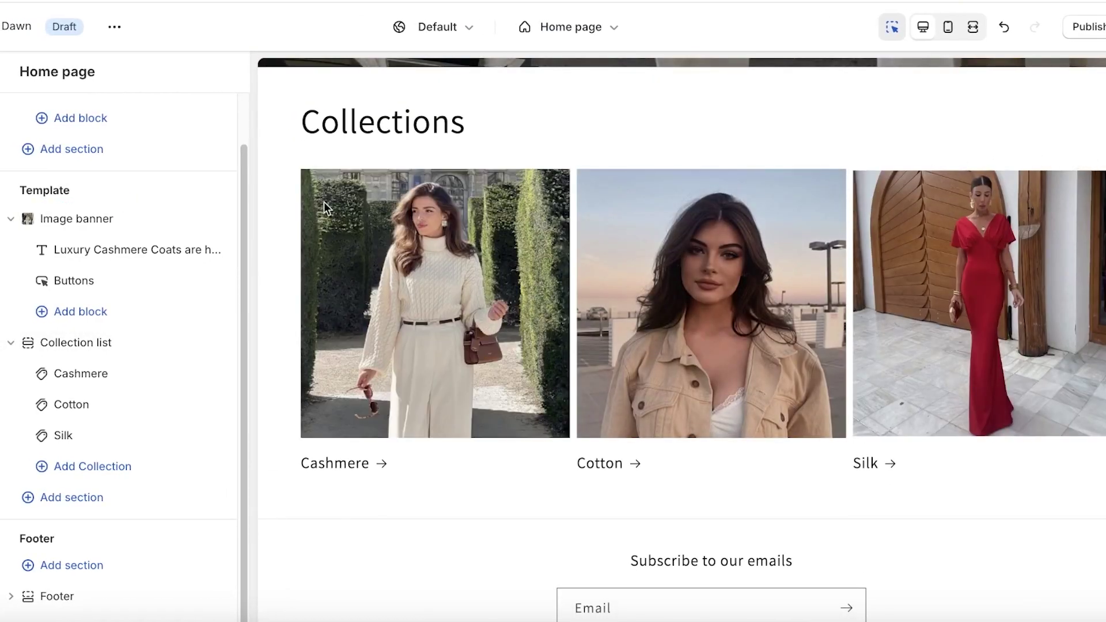
Return to the Home page sections list without adding a new section.
scroll(855, 200, up, 1)
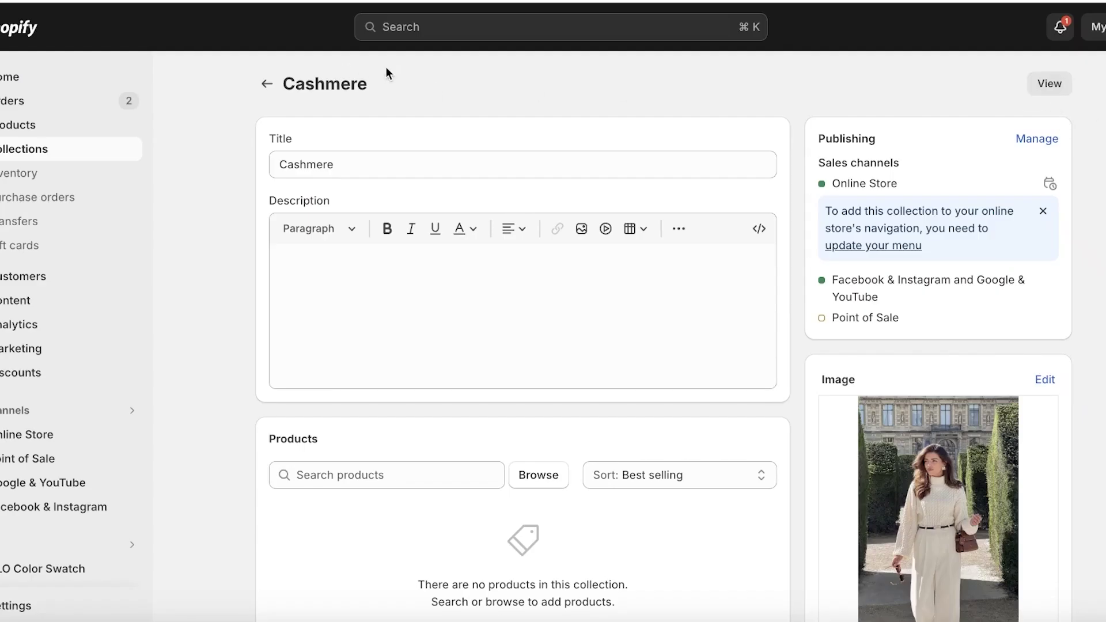
click(2, 127)
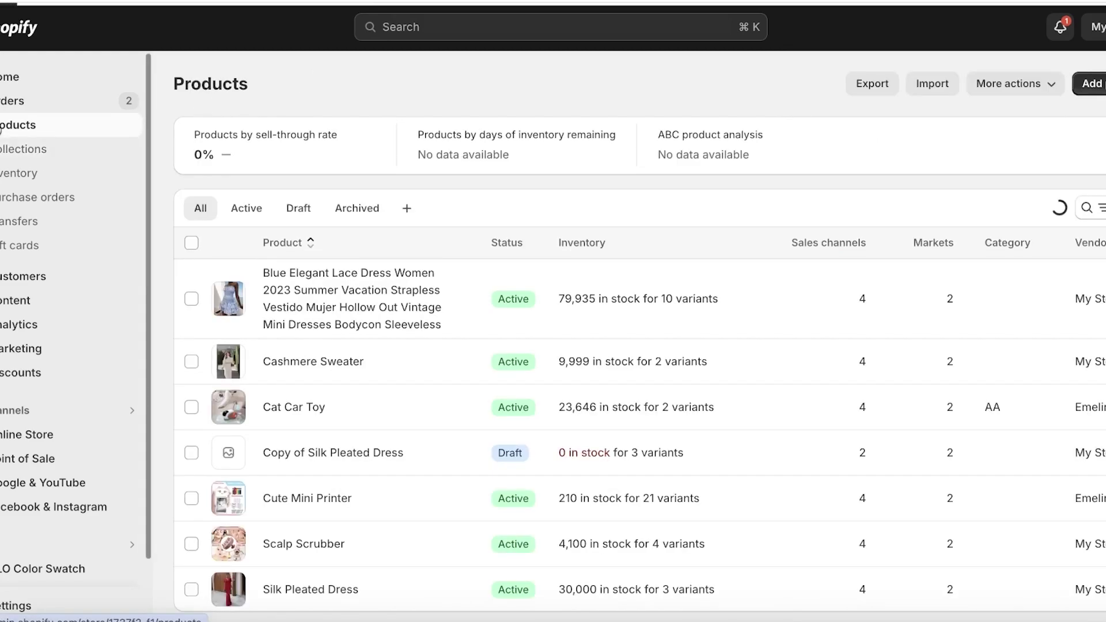
click(6, 77)
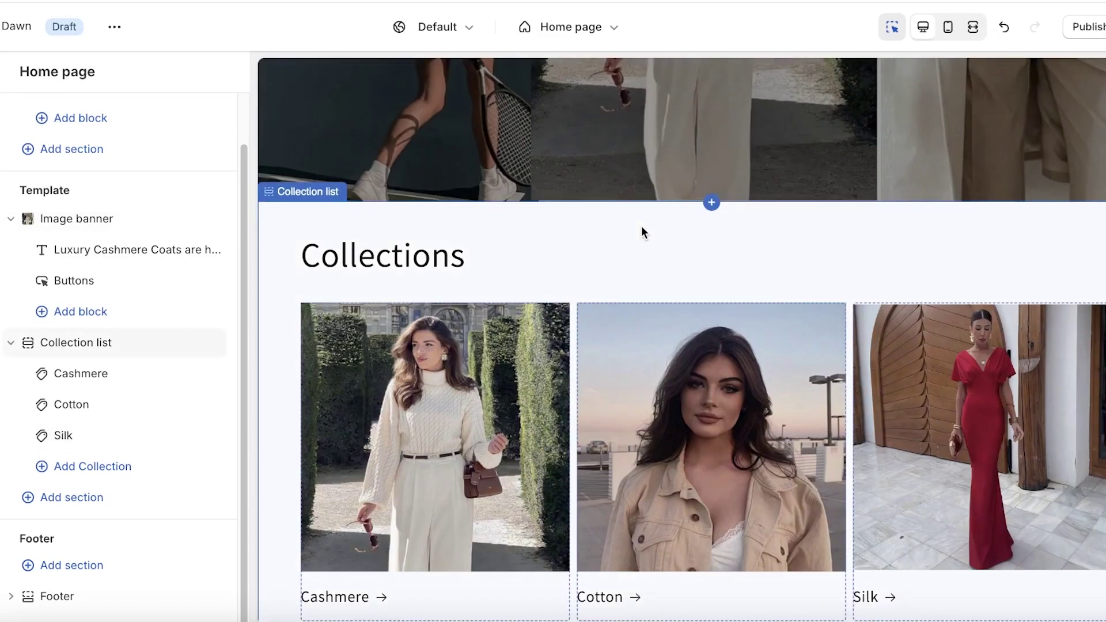
scroll(641, 233, down, 5)
click(59, 501)
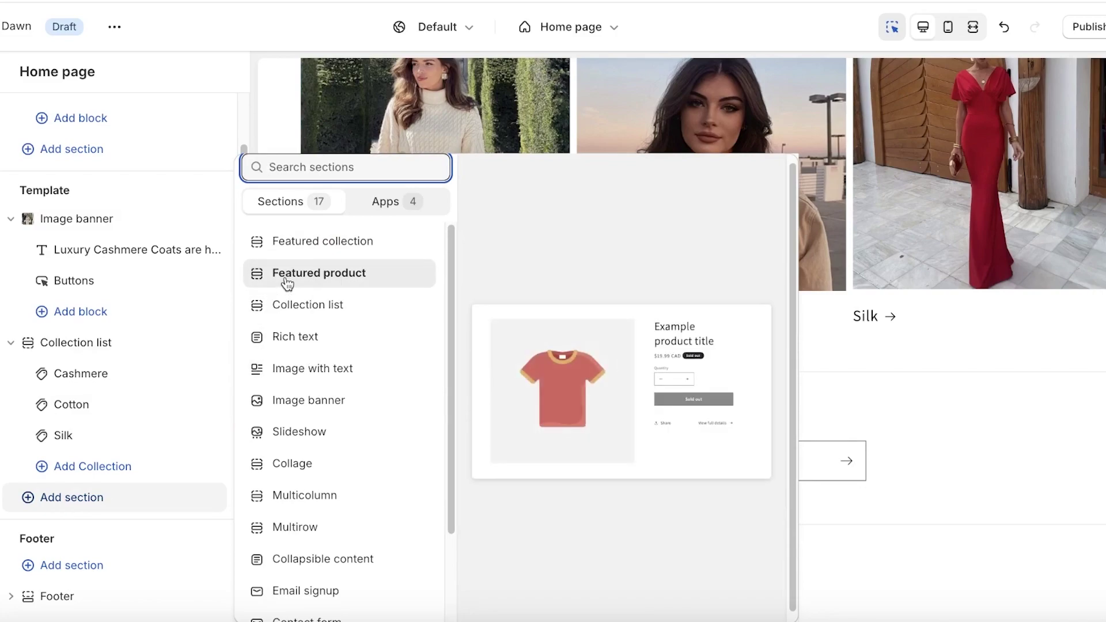
key(Escape)
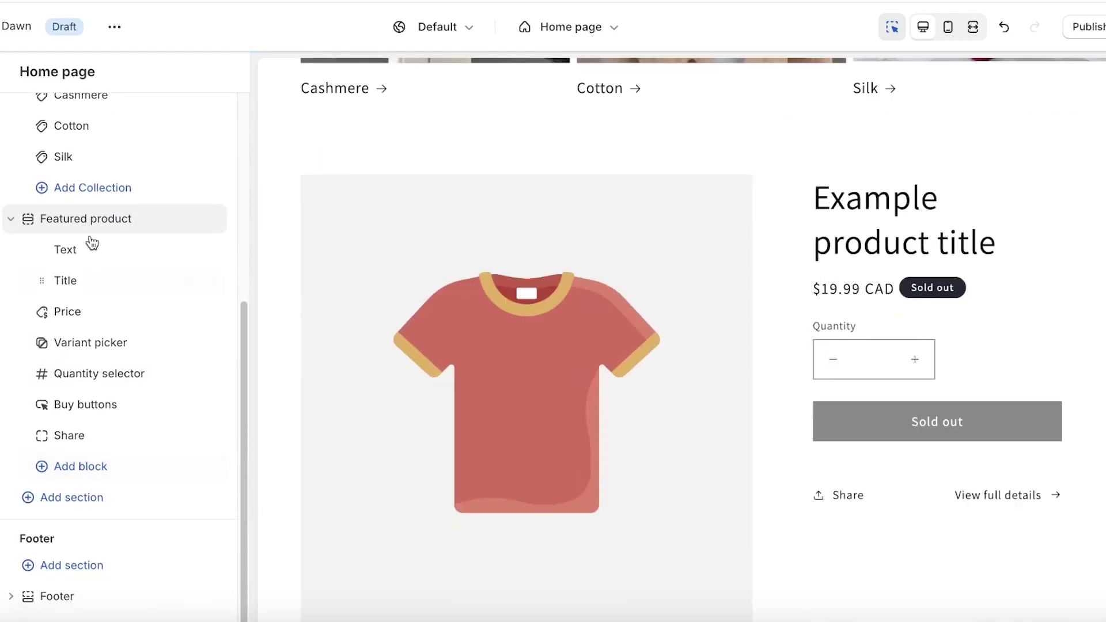
Set the Featured product section to show the Cashmere Sweater.
click(109, 225)
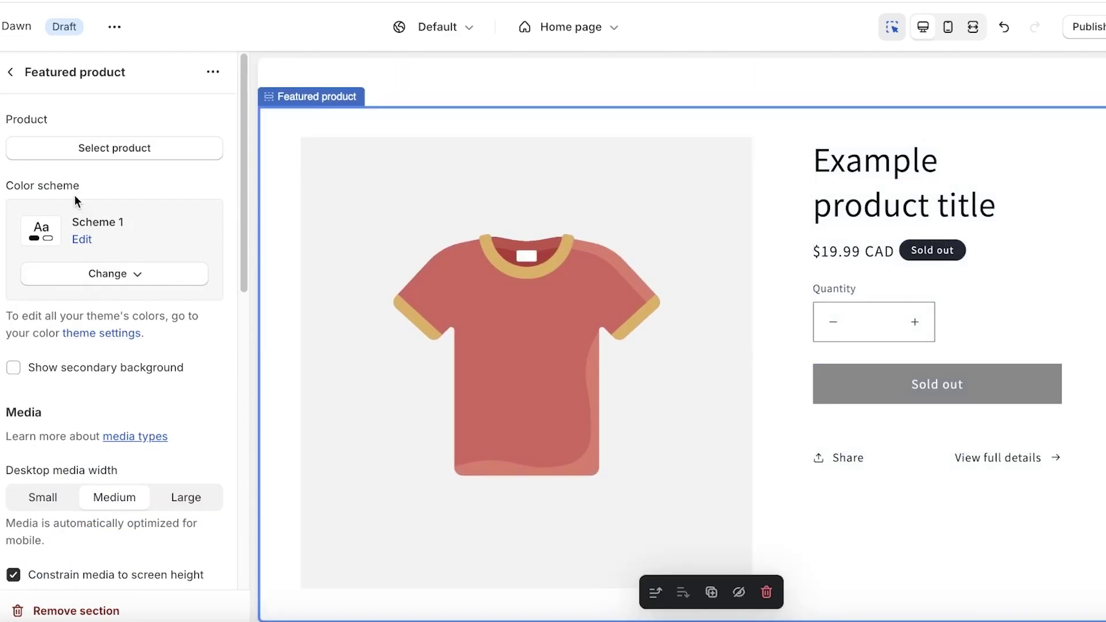
click(77, 151)
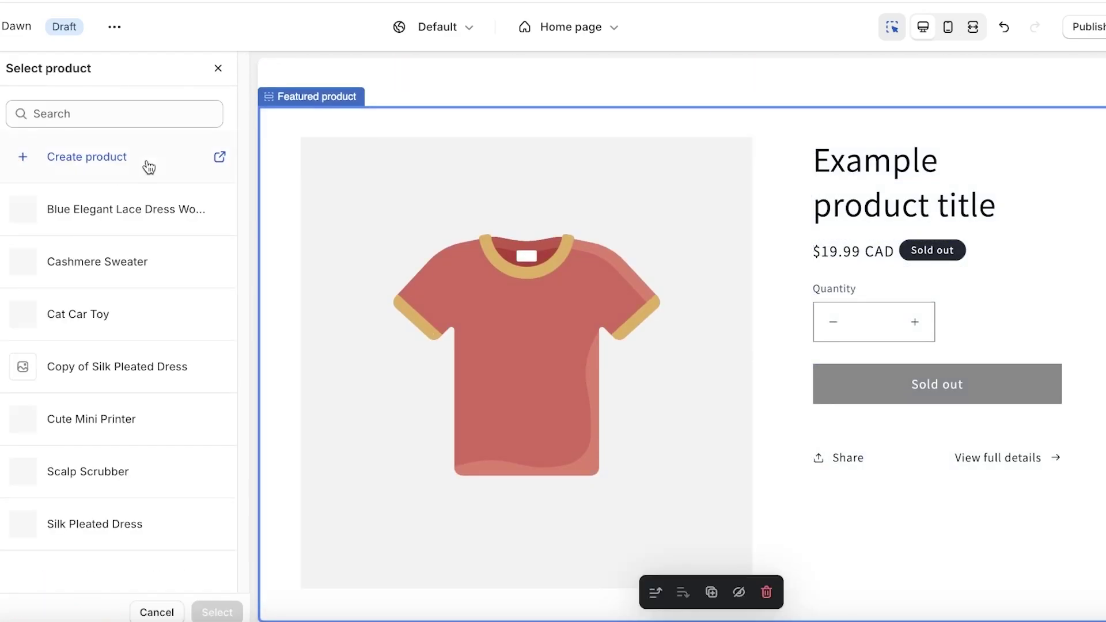
click(112, 265)
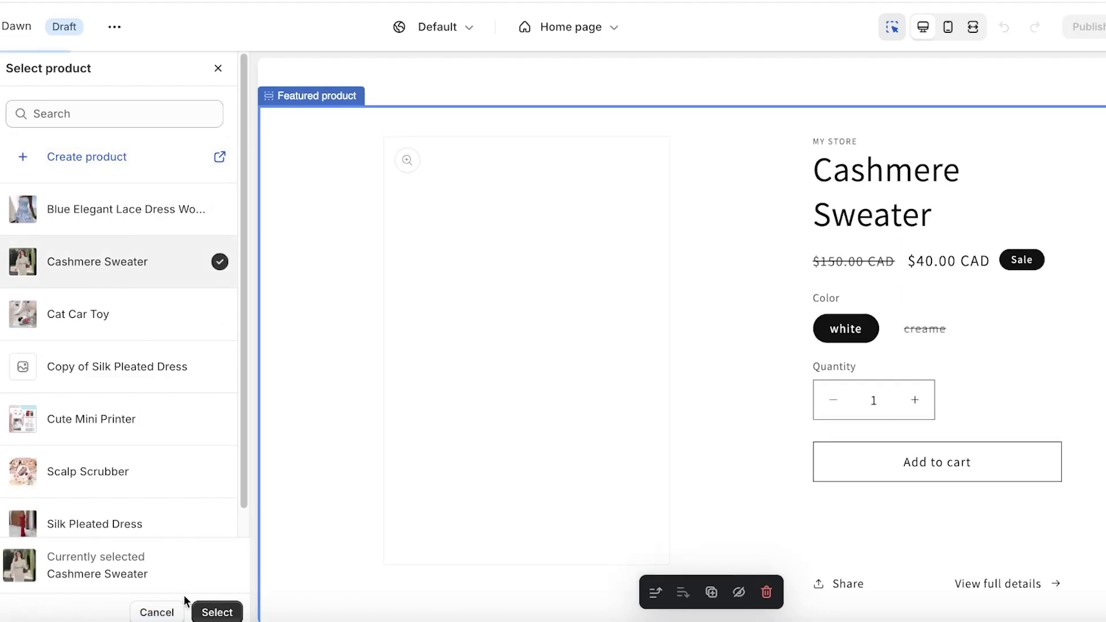
click(211, 612)
scroll(106, 339, down, 3)
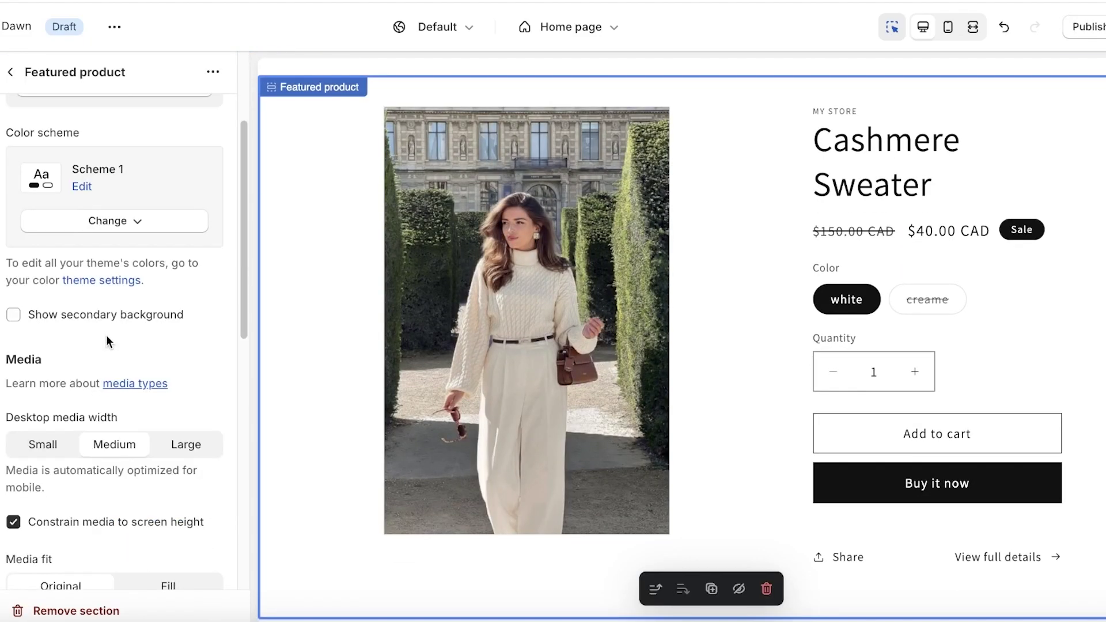
scroll(115, 288, up, 3)
scroll(306, 201, up, 10)
scroll(553, 354, down, 8)
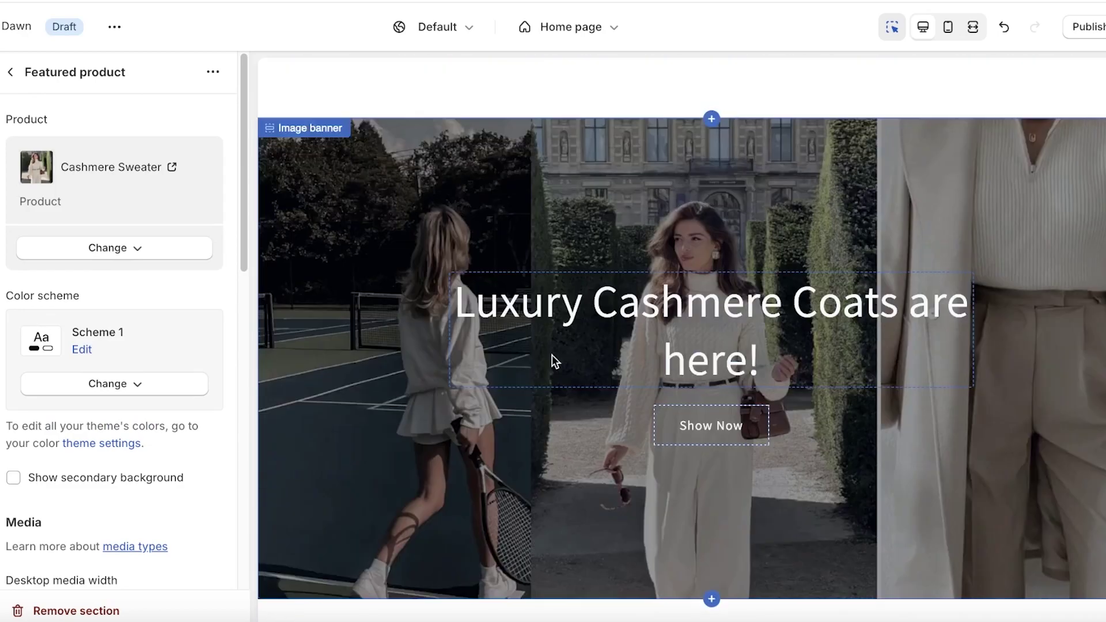
scroll(548, 326, up, 4)
click(299, 206)
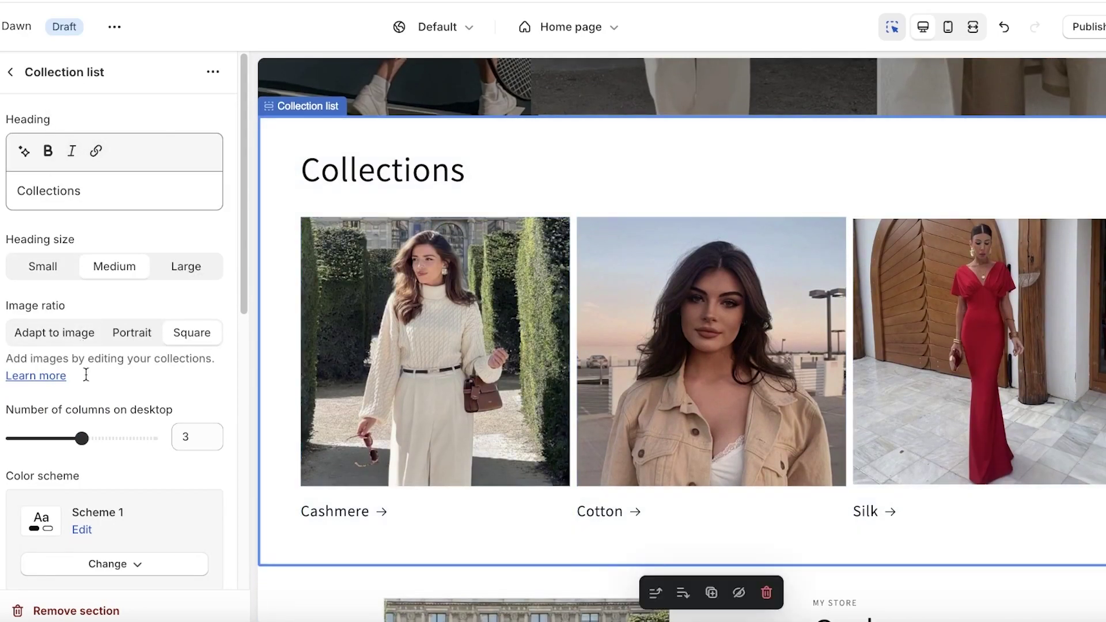
Set the Collections list colour scheme to Scheme 4.
scroll(85, 375, down, 5)
click(101, 270)
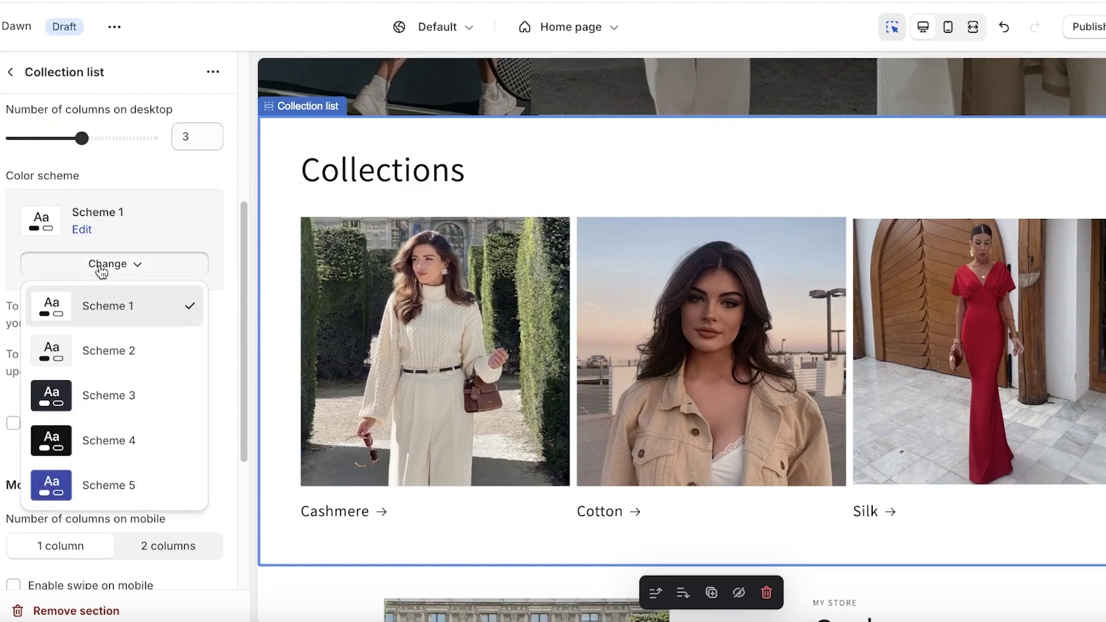
click(112, 397)
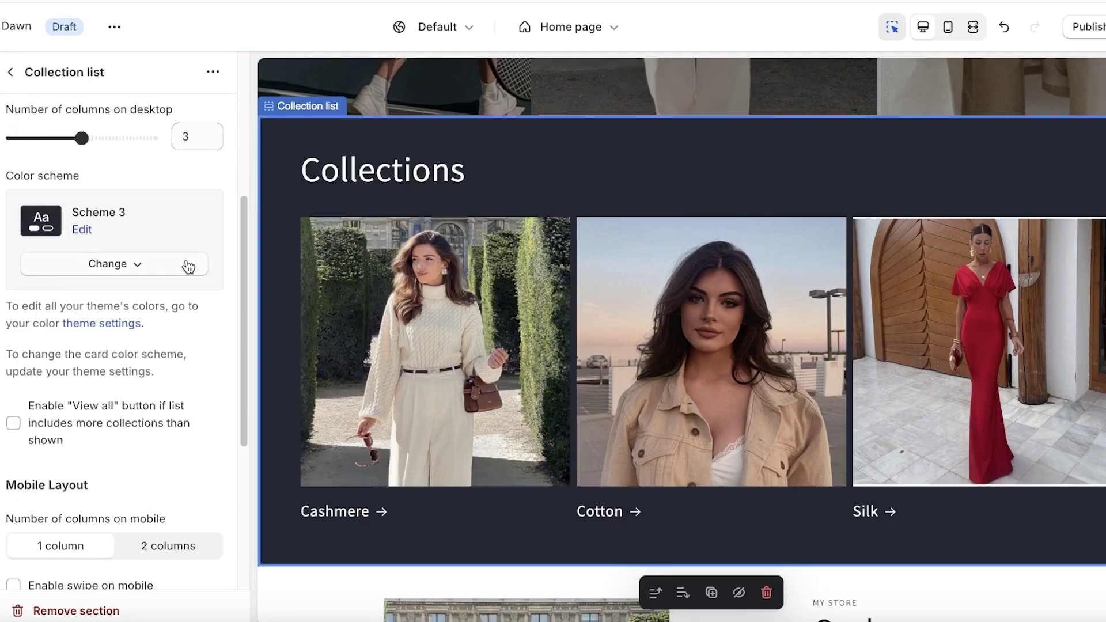
click(144, 265)
click(88, 441)
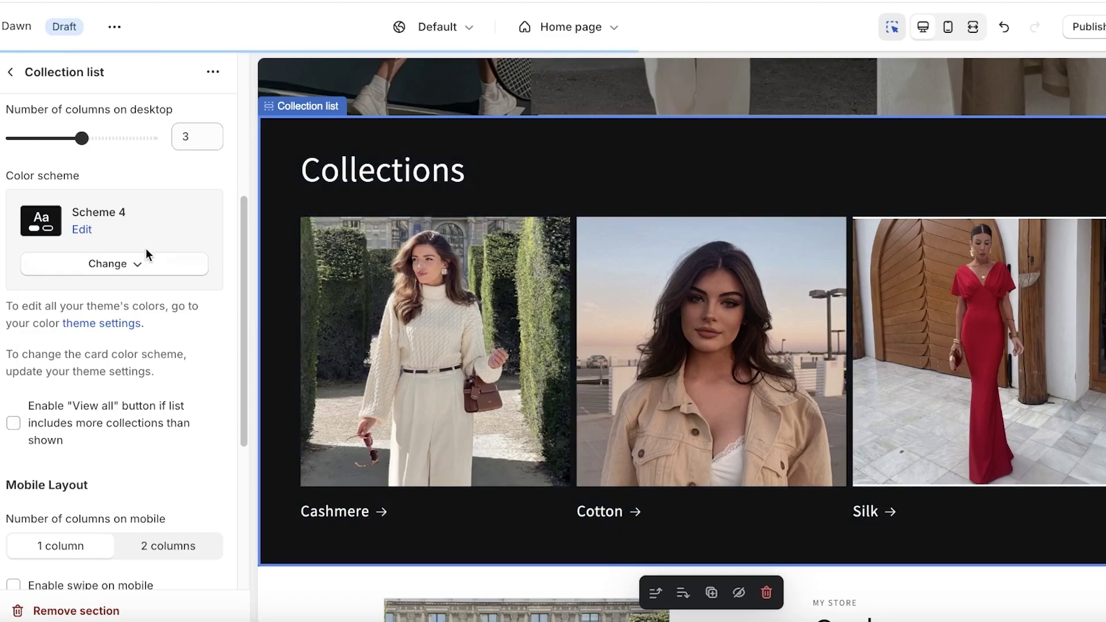
Set the Featured product section's colour scheme to Scheme 4.
scroll(173, 300, down, 5)
scroll(369, 304, down, 8)
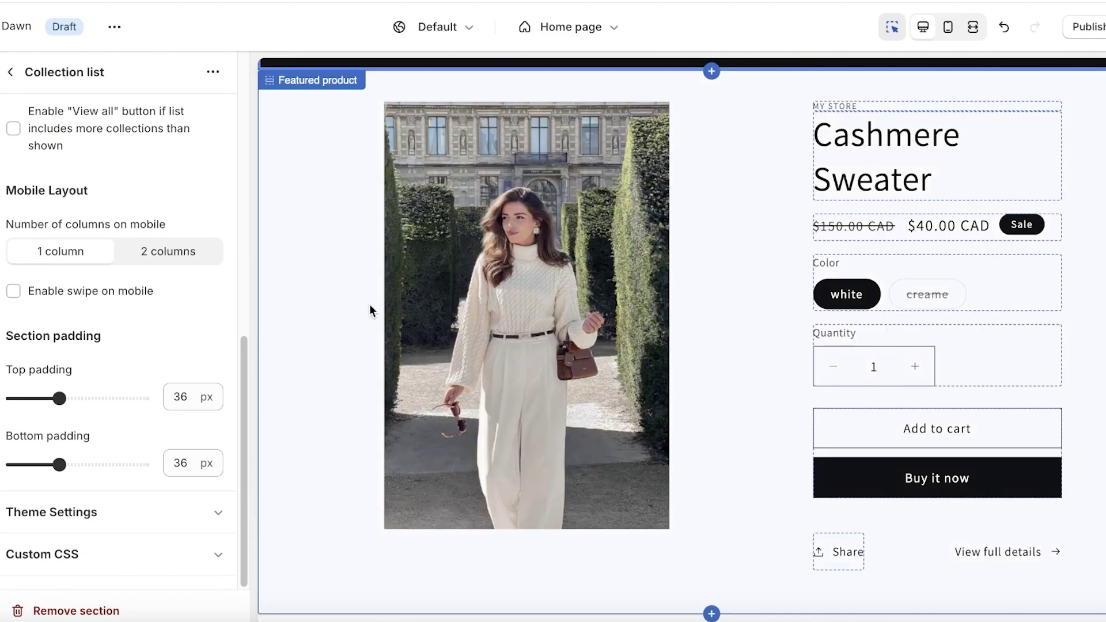
click(281, 213)
click(120, 314)
scroll(136, 286, up, 8)
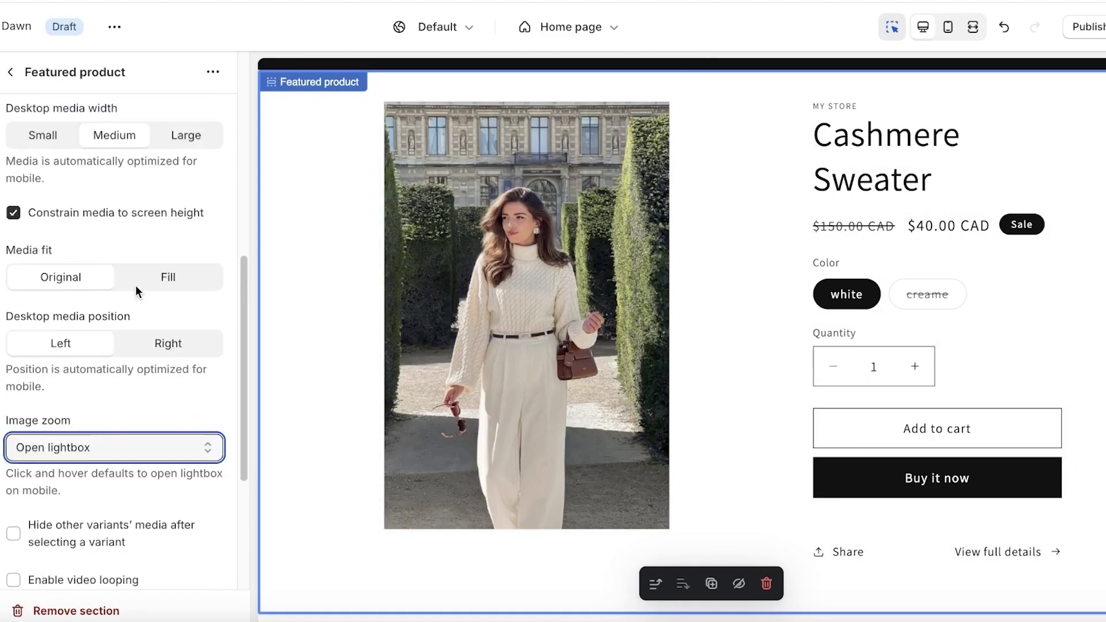
click(114, 216)
click(93, 392)
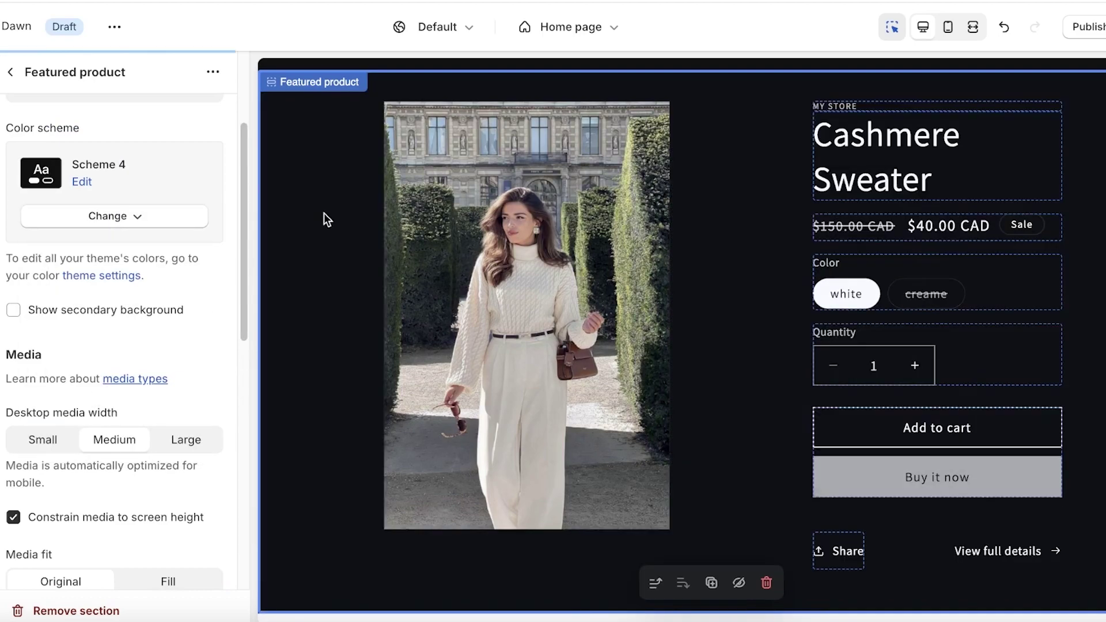
Open Scheme 4's colour editor to change its background colour.
scroll(819, 281, up, 15)
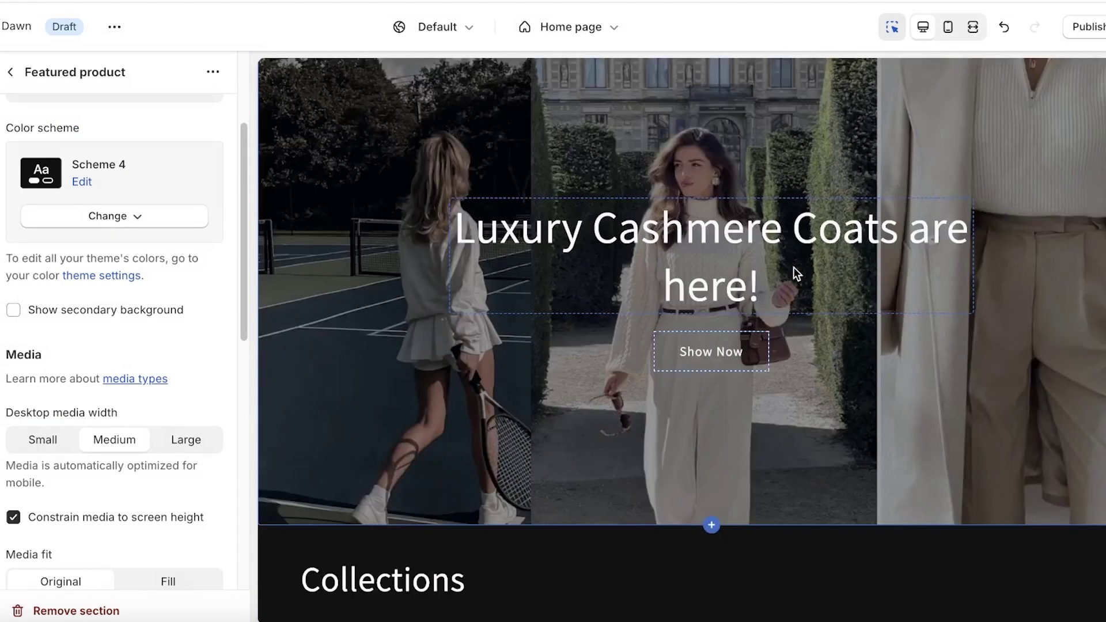
scroll(793, 267, down, 5)
scroll(793, 267, down, 1)
click(82, 181)
Give Scheme 4 a light pink #F2D7EB background and dark #121212 text.
click(23, 238)
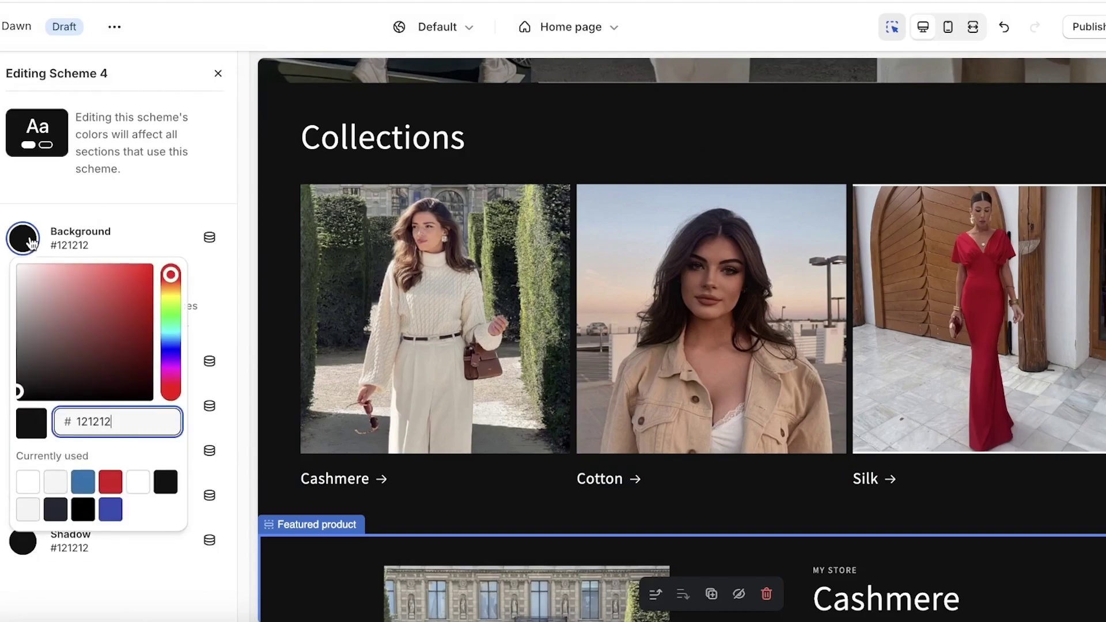
drag(33, 301, 32, 270)
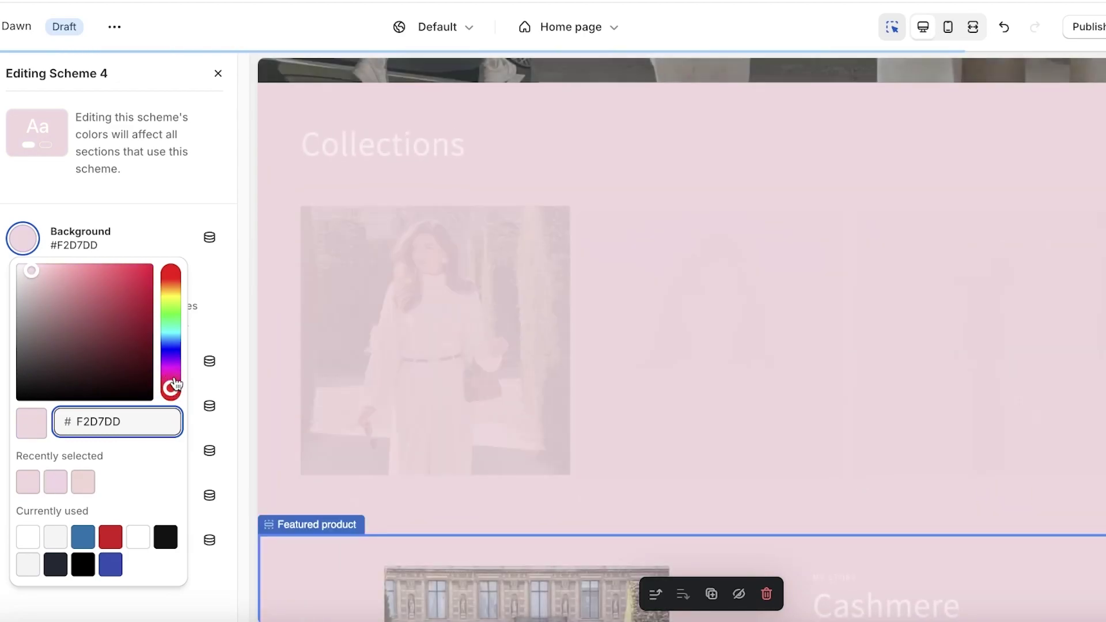
click(170, 379)
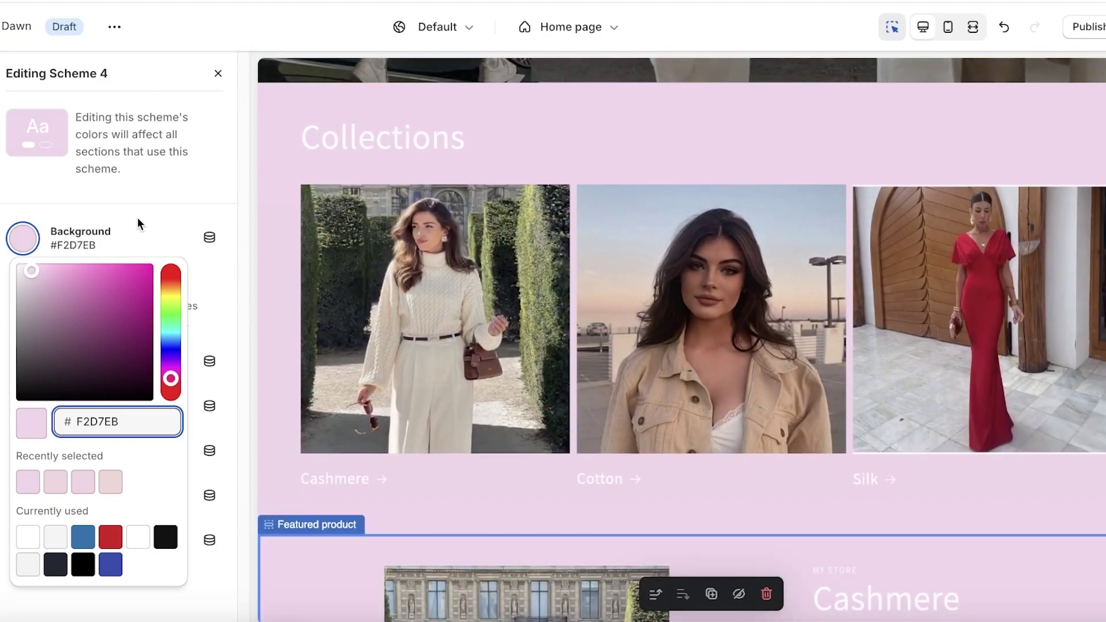
click(139, 223)
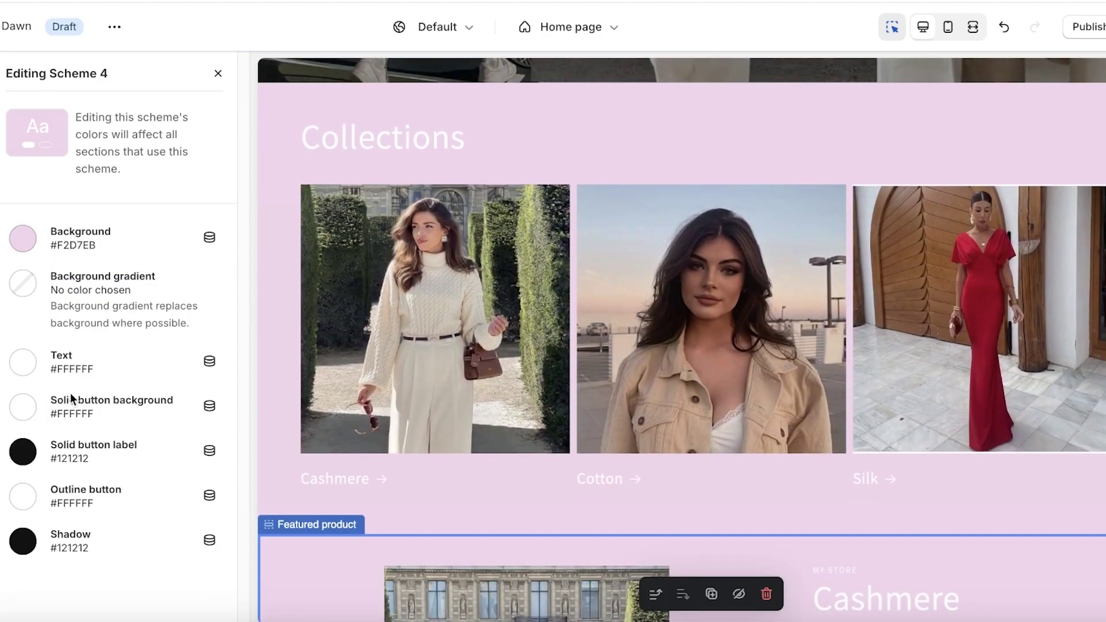
click(25, 376)
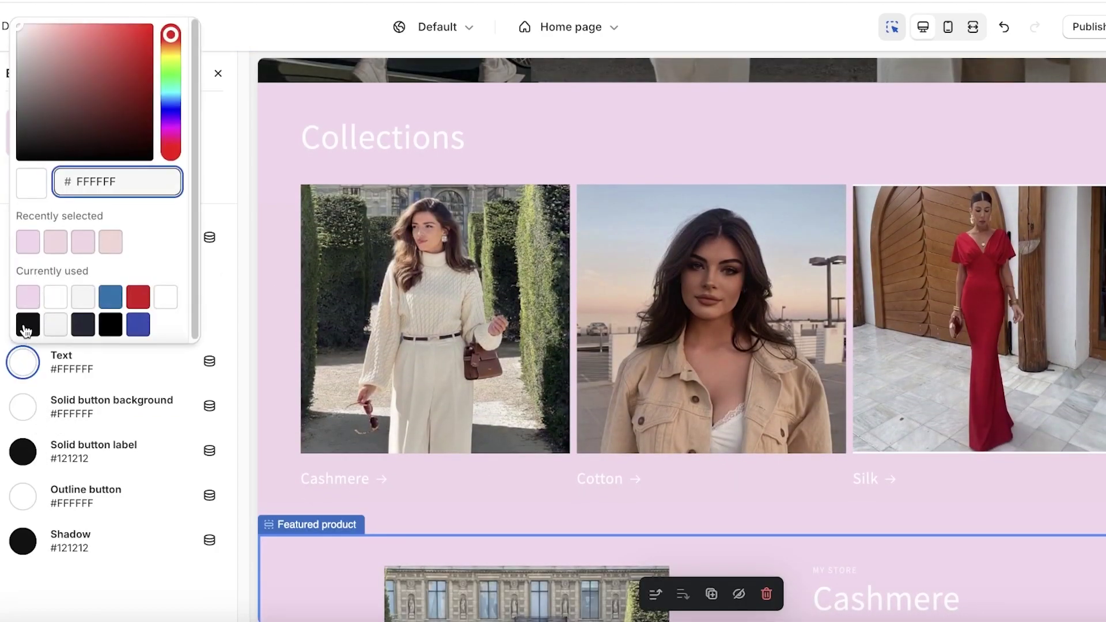
click(27, 325)
click(273, 309)
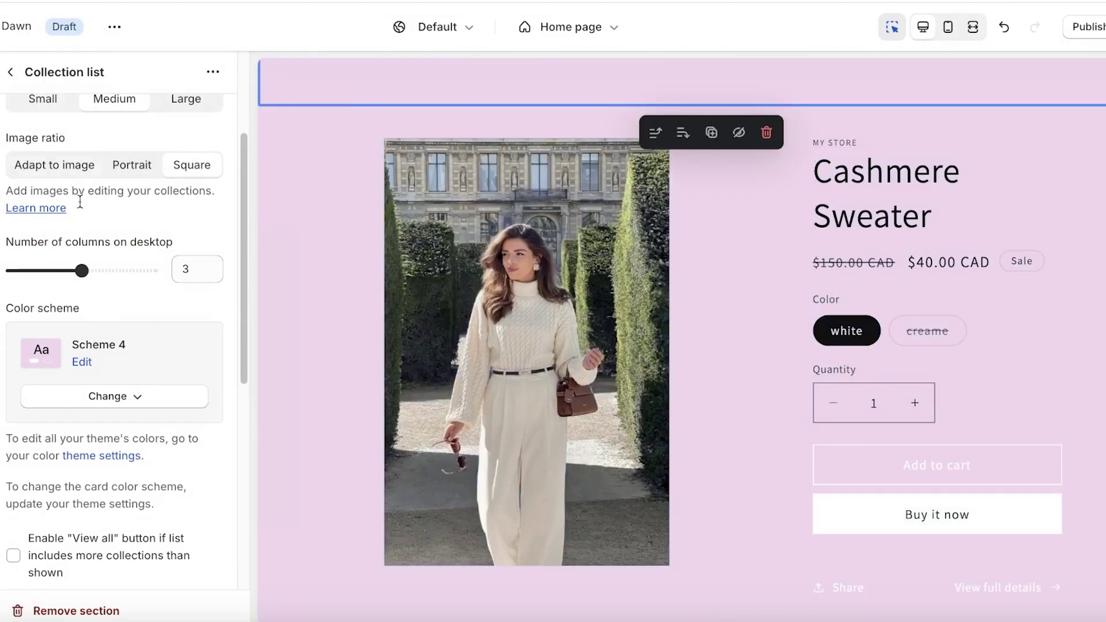
In the Collection list settings, use a Small heading and 0 px bottom padding.
click(12, 73)
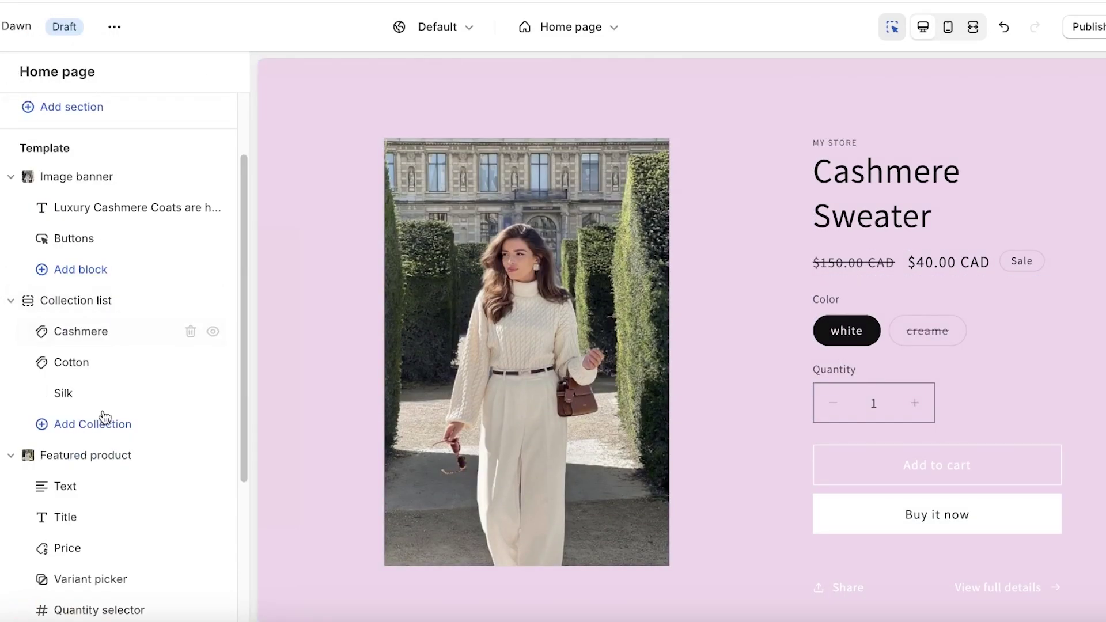
scroll(104, 417, down, 1)
click(74, 261)
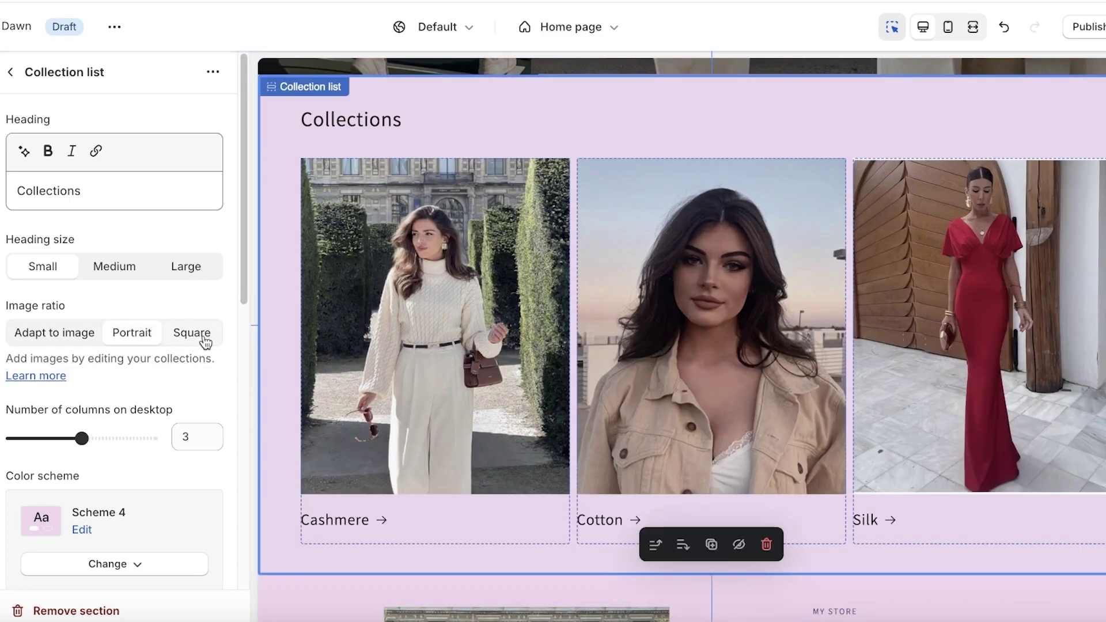
scroll(86, 300, down, 10)
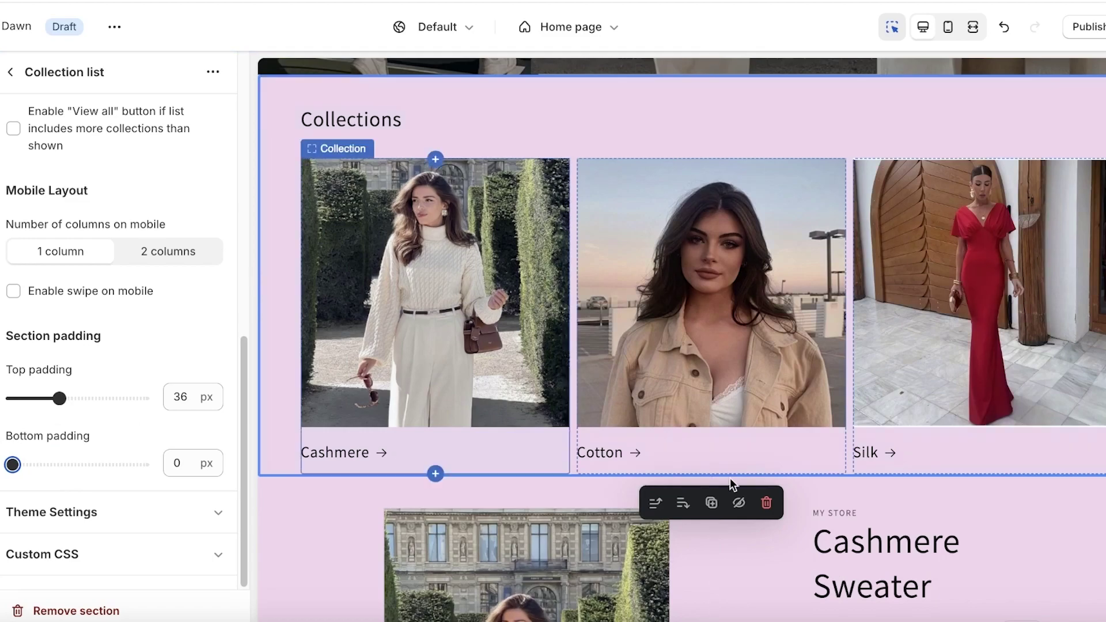
scroll(734, 461, down, 3)
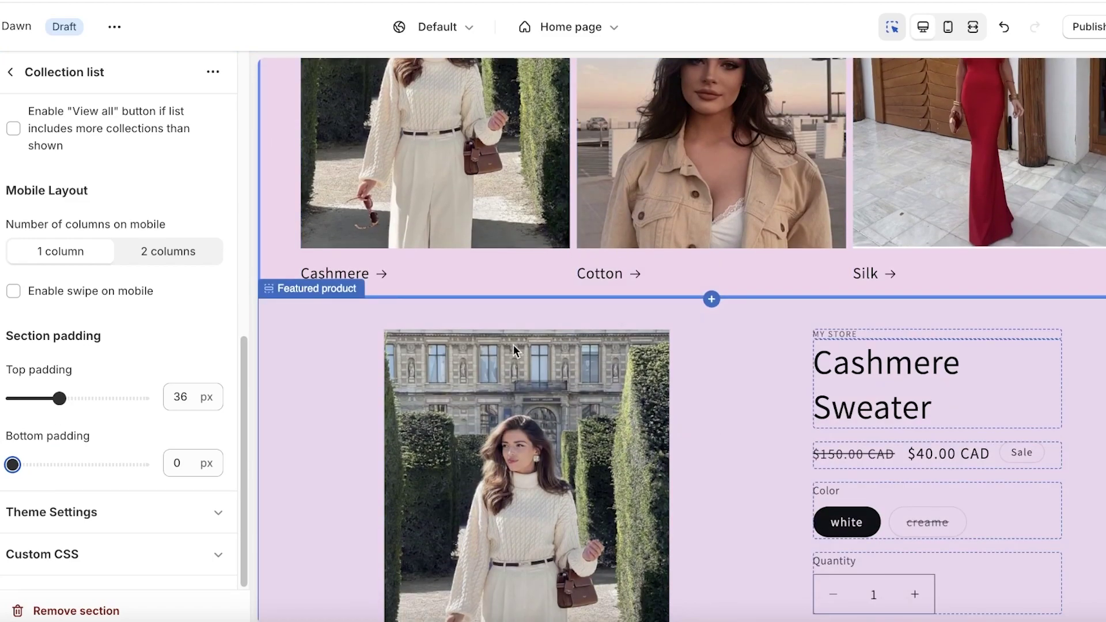
scroll(427, 325, down, 3)
scroll(422, 332, up, 6)
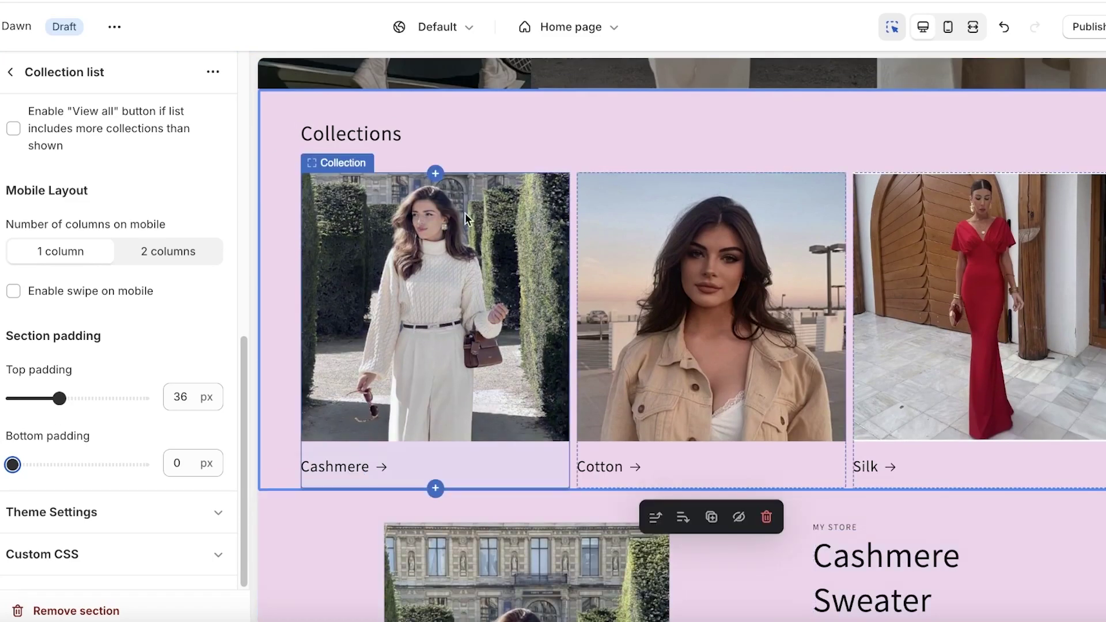
Hide the quantity selector, Share link and store label text on the featured Cashmere Sweater.
click(12, 74)
scroll(89, 419, down, 4)
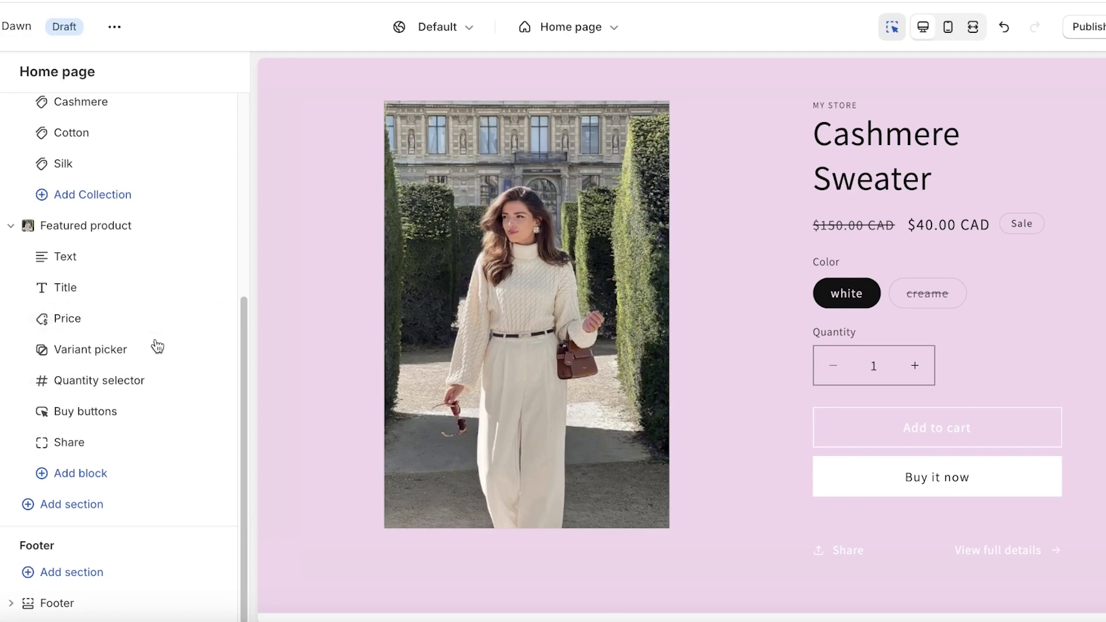
mouse_move(191, 360)
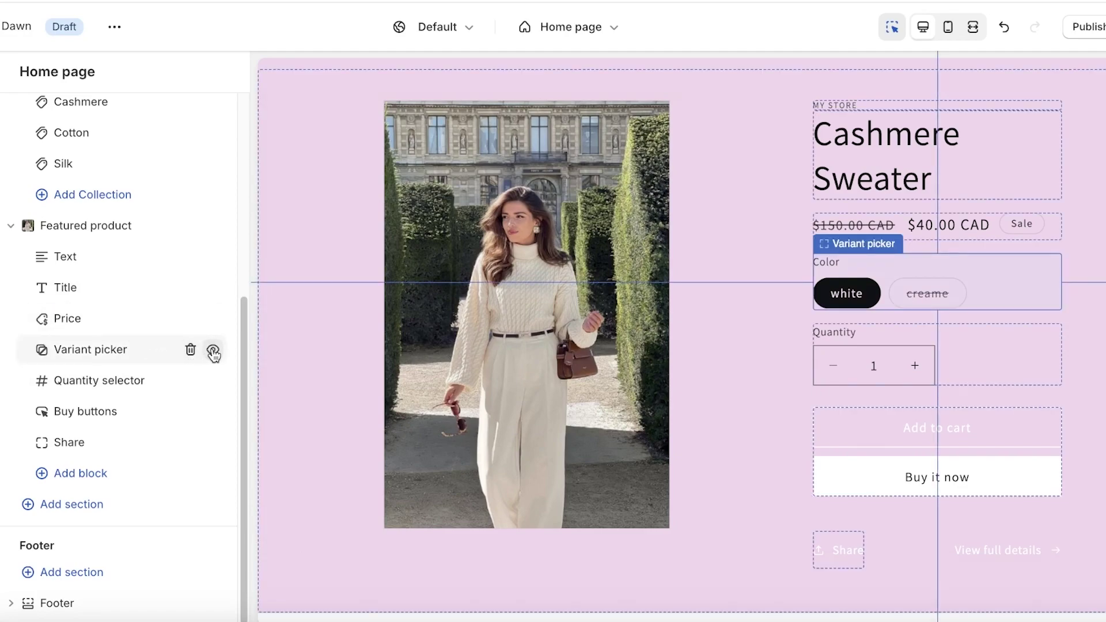
click(213, 380)
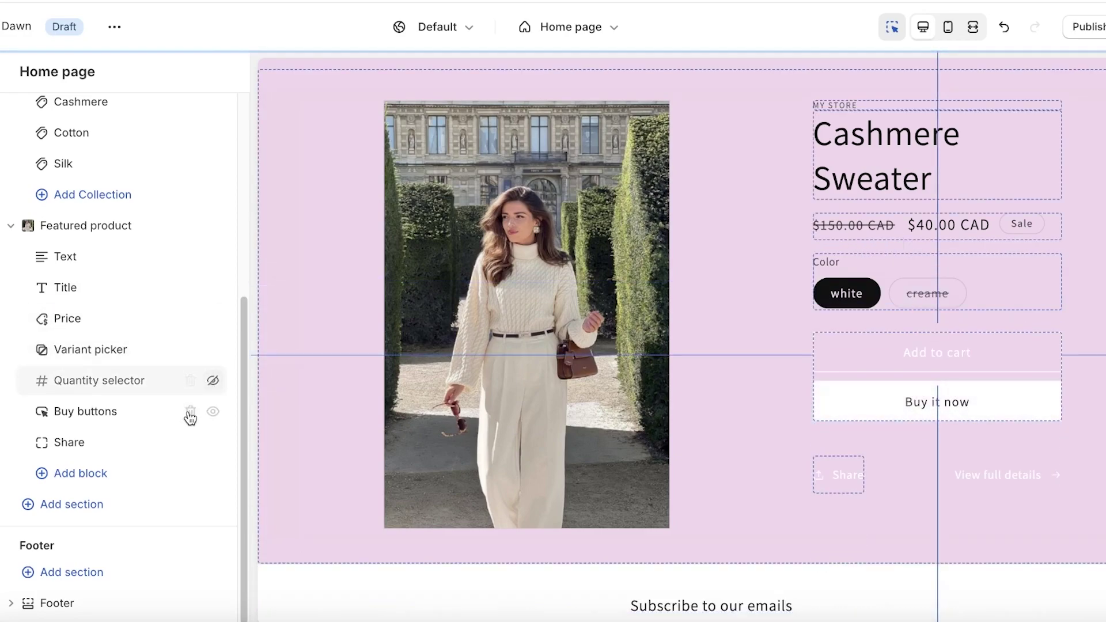
click(214, 412)
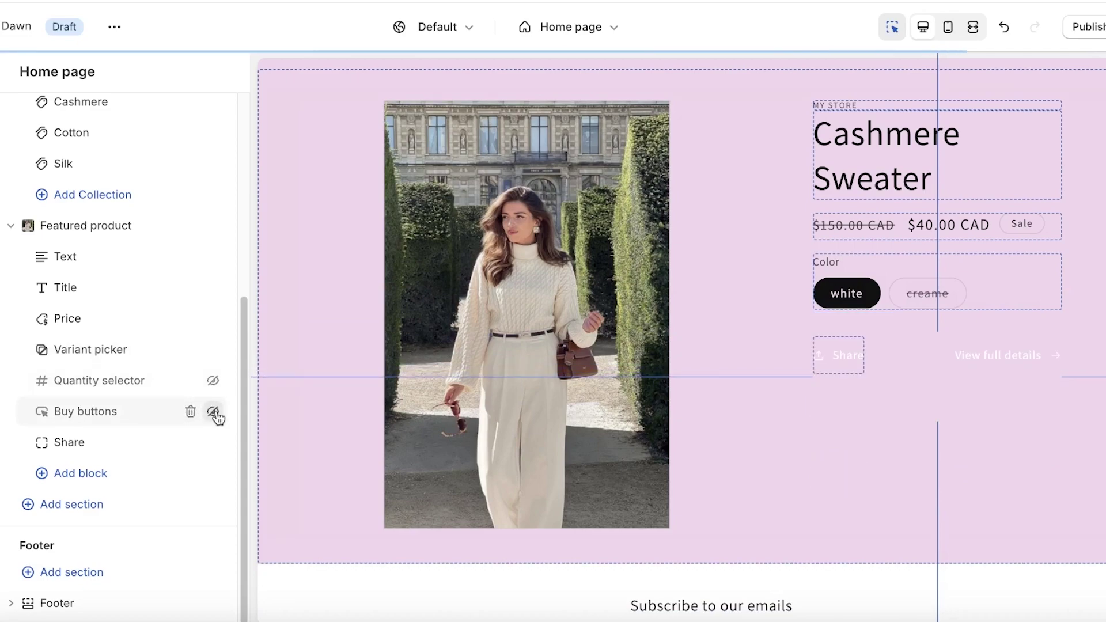
click(213, 412)
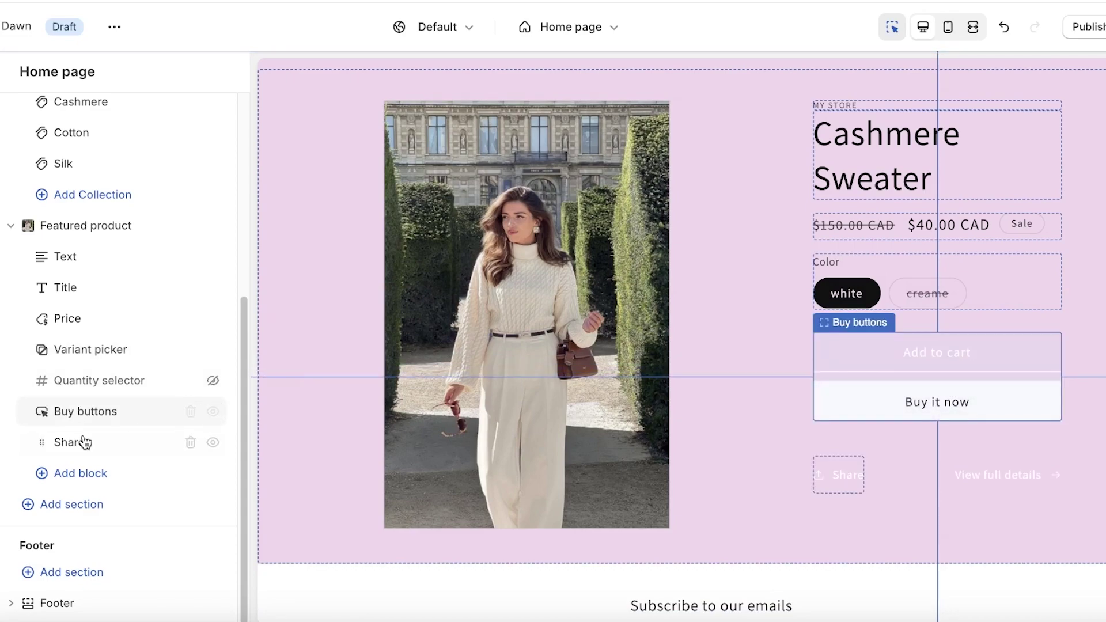
click(213, 443)
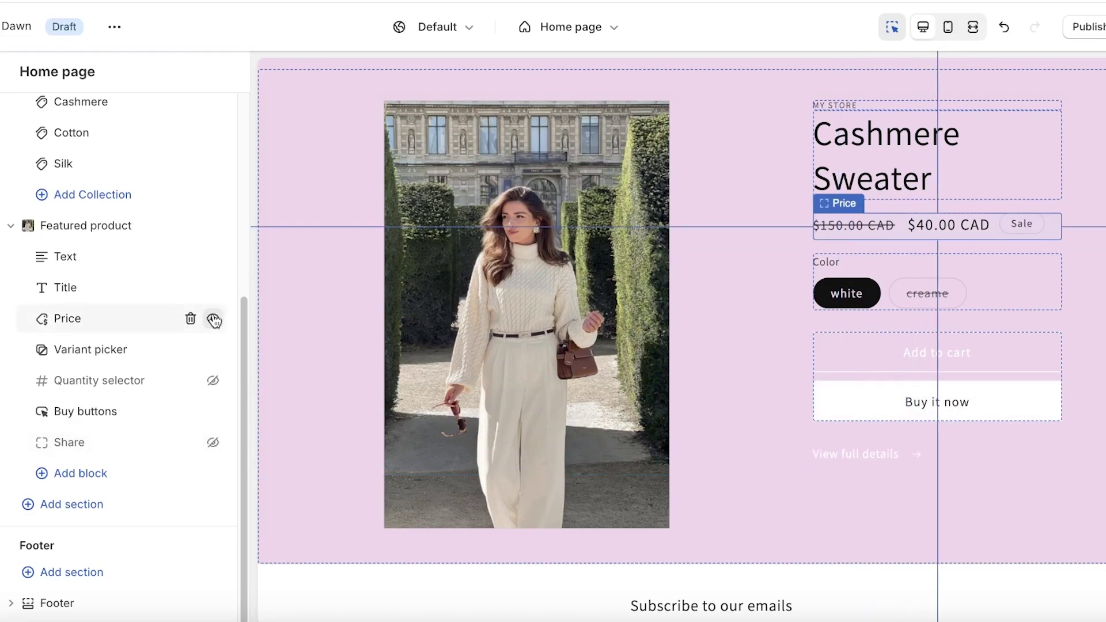
click(211, 257)
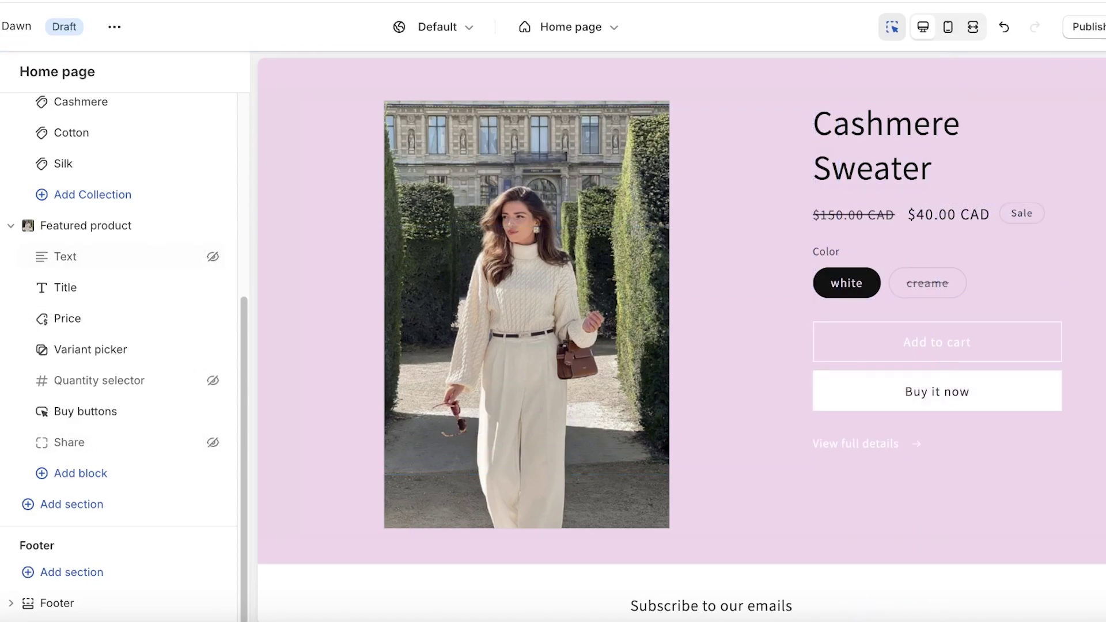
Turn off dynamic checkout buttons for the featured product and save the home page.
click(942, 350)
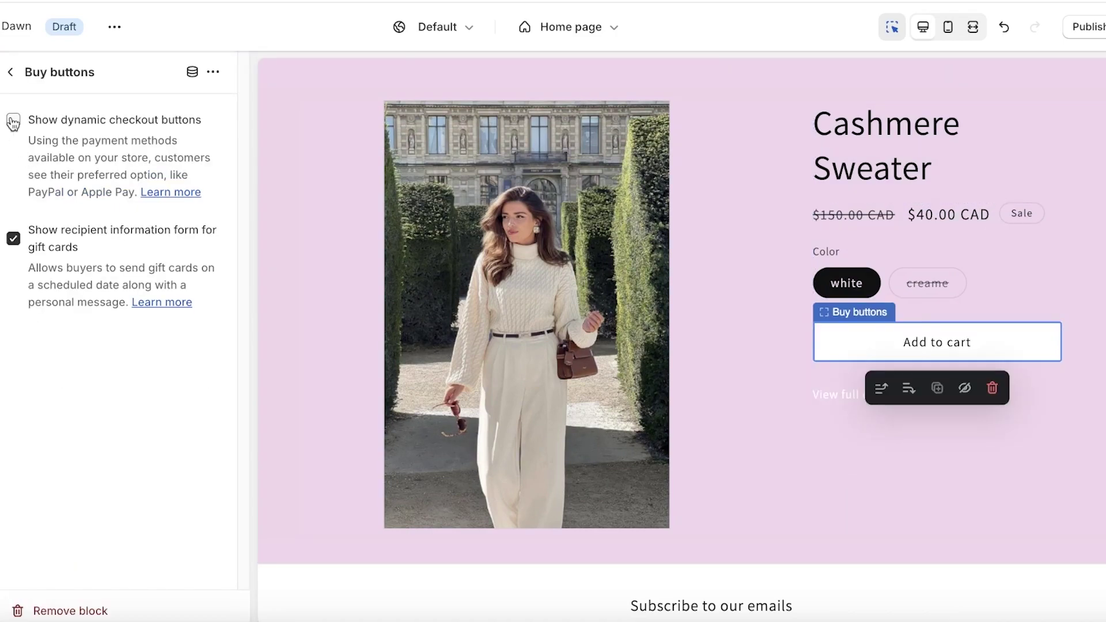
click(11, 72)
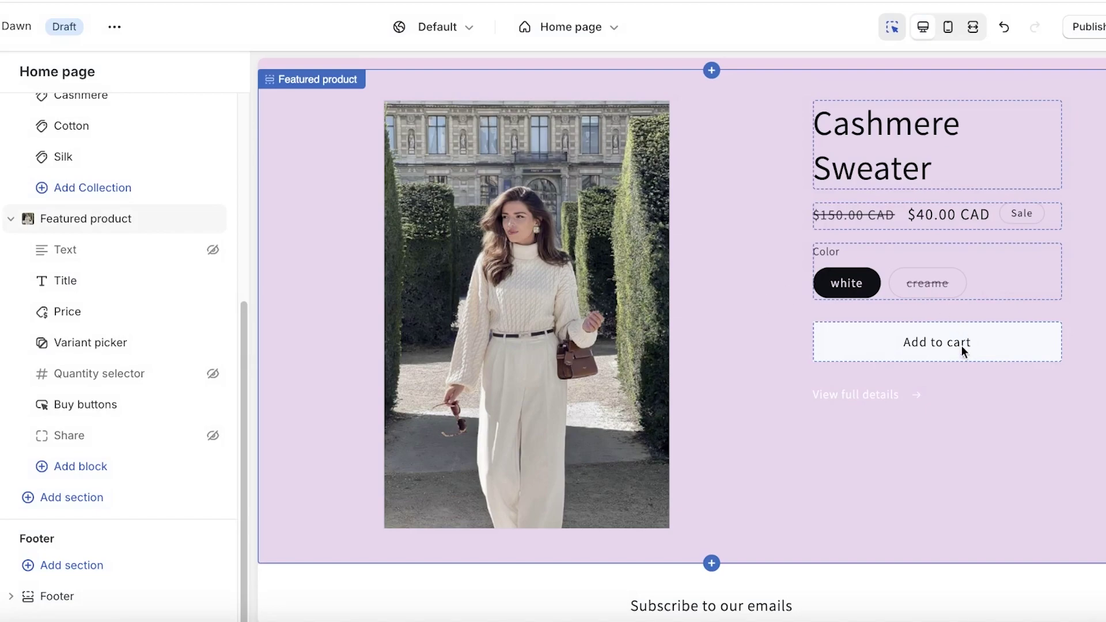
scroll(974, 340, up, 2)
scroll(983, 392, down, 2)
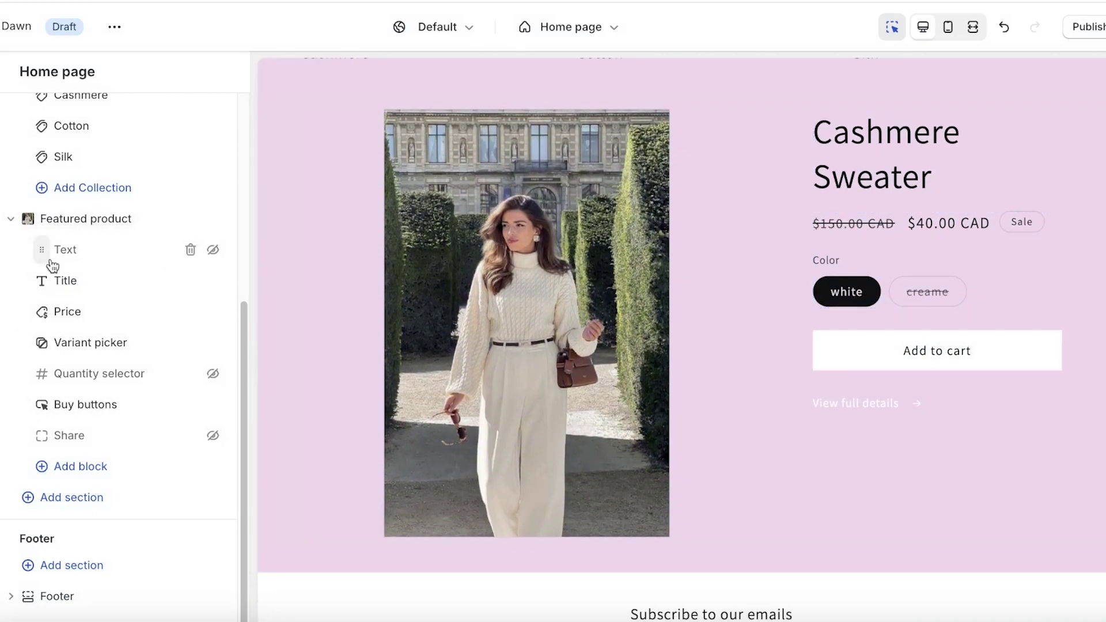
click(212, 435)
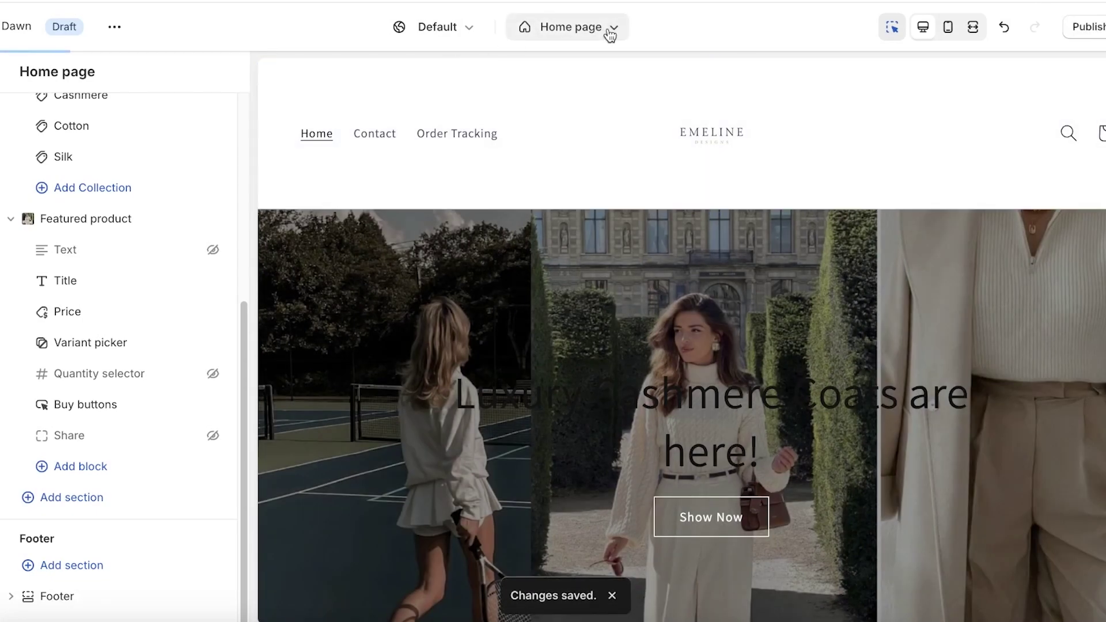
Switch the theme editor to the Default product template, previewing the Blue Elegant Lace Dress.
click(609, 30)
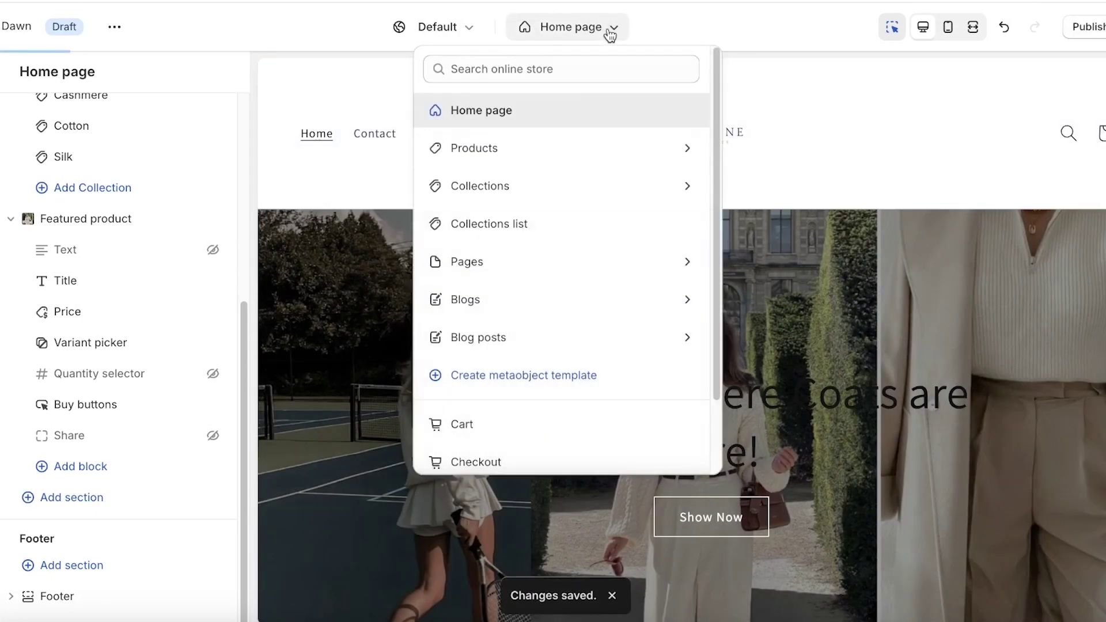
scroll(974, 235, down, 1)
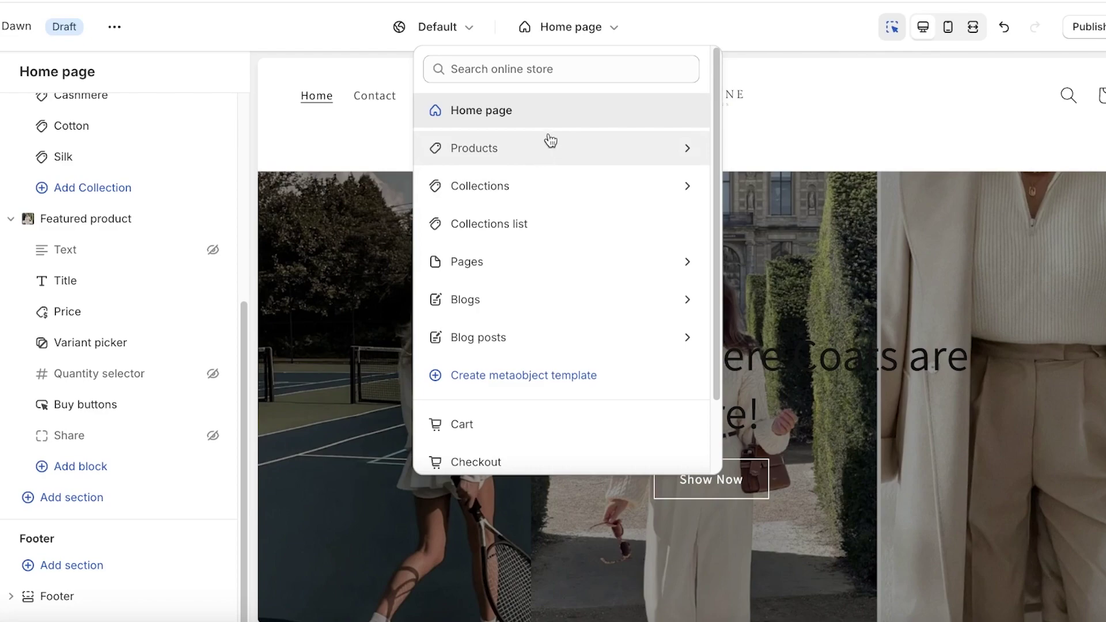
click(562, 37)
click(563, 38)
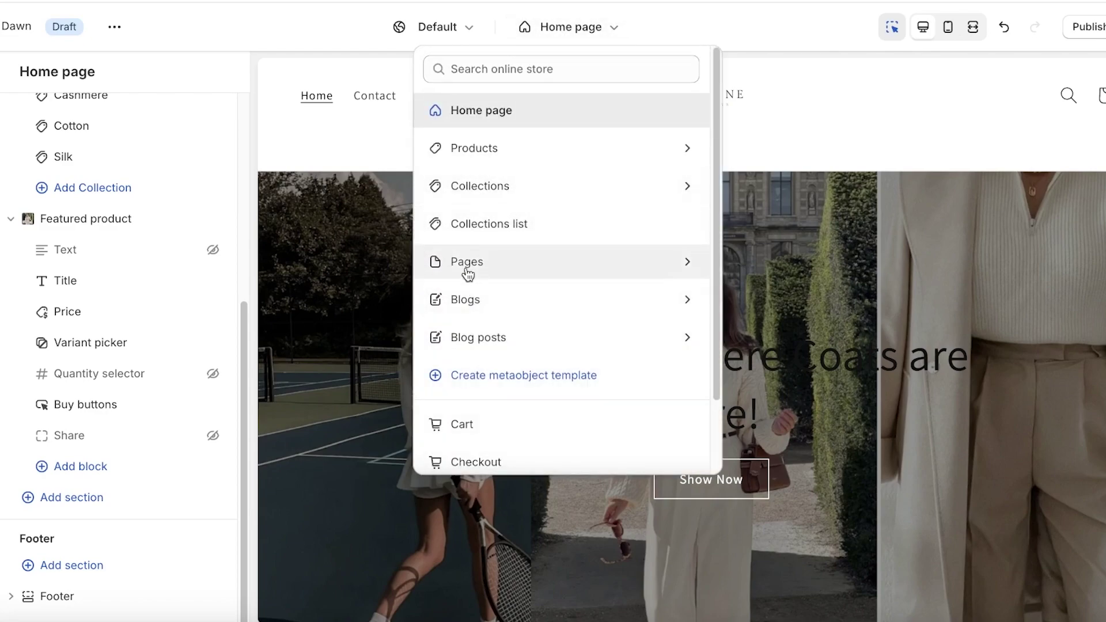
click(520, 151)
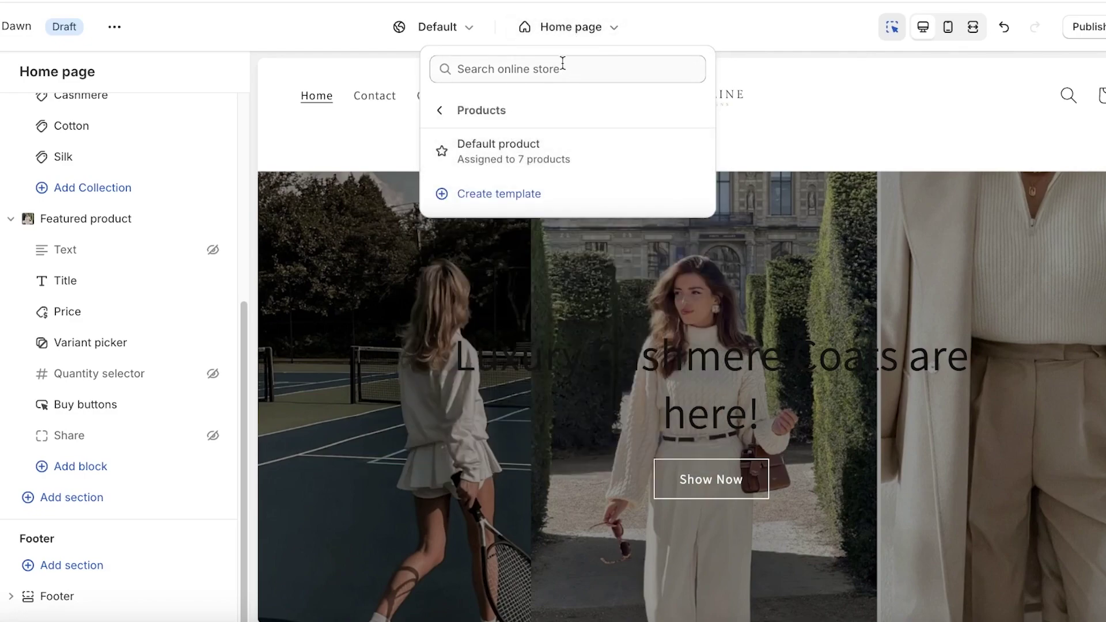
click(579, 28)
click(579, 29)
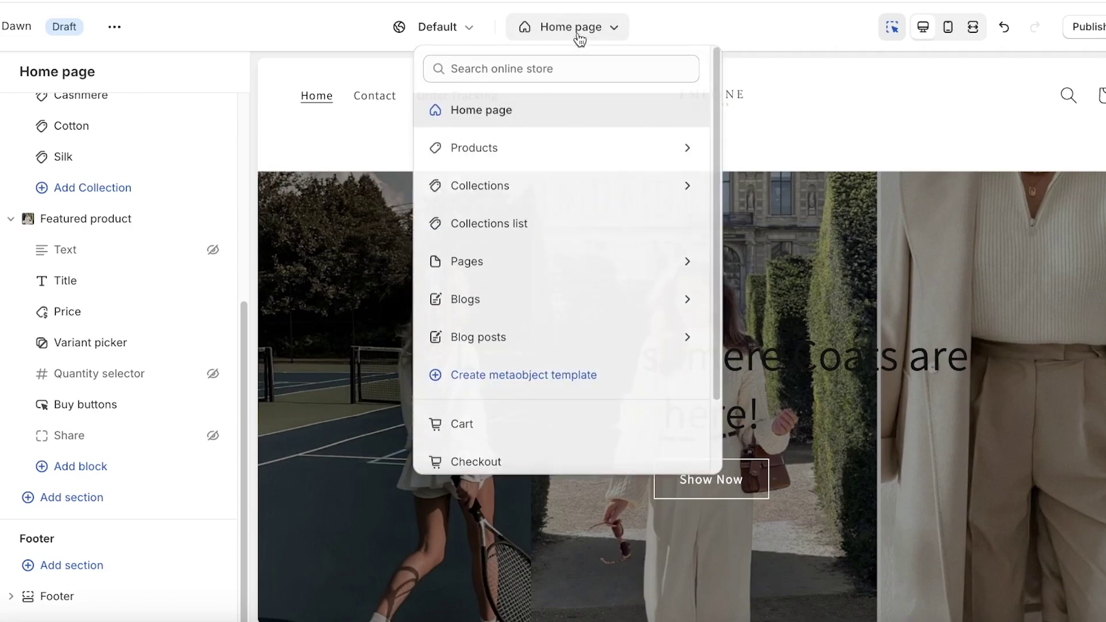
click(641, 146)
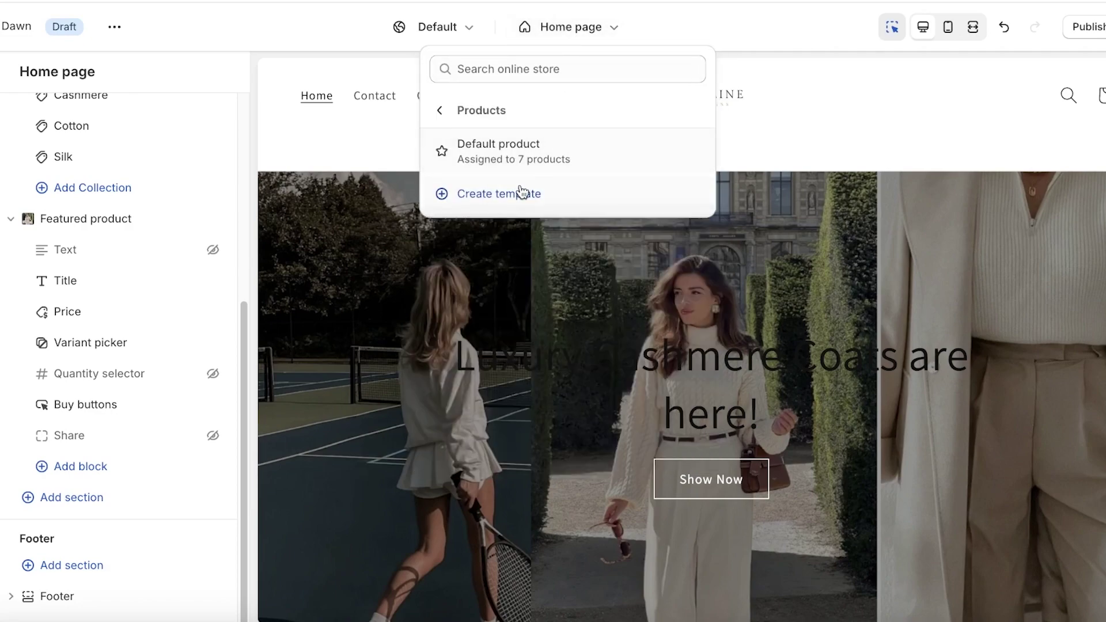
click(524, 151)
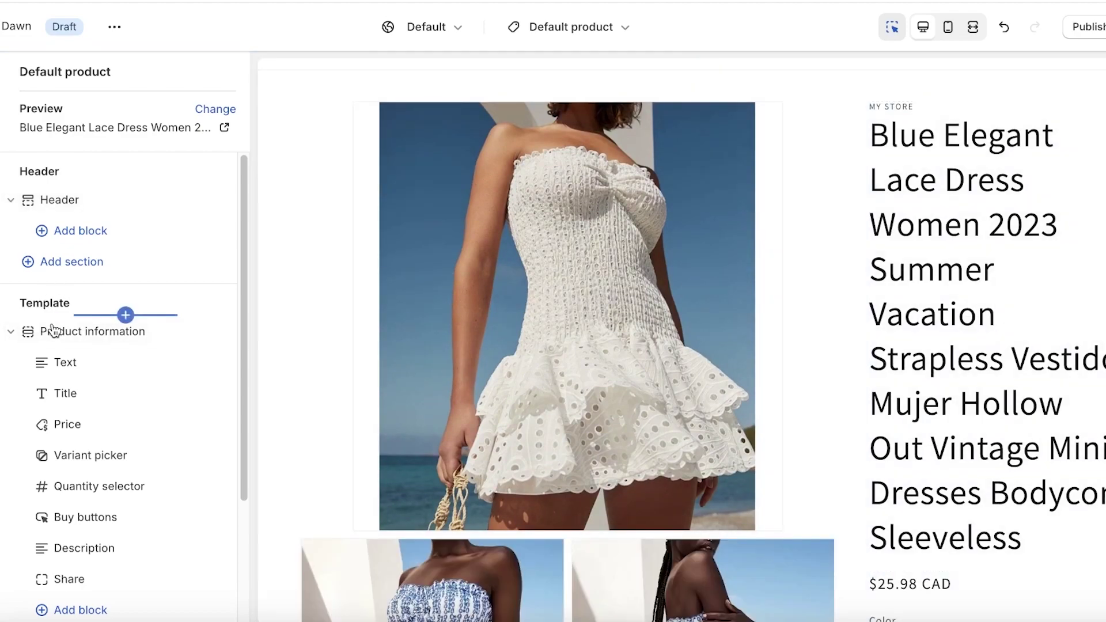
Apply pink Scheme 4 to Product information, then save and exit to the Themes page.
click(53, 332)
click(92, 248)
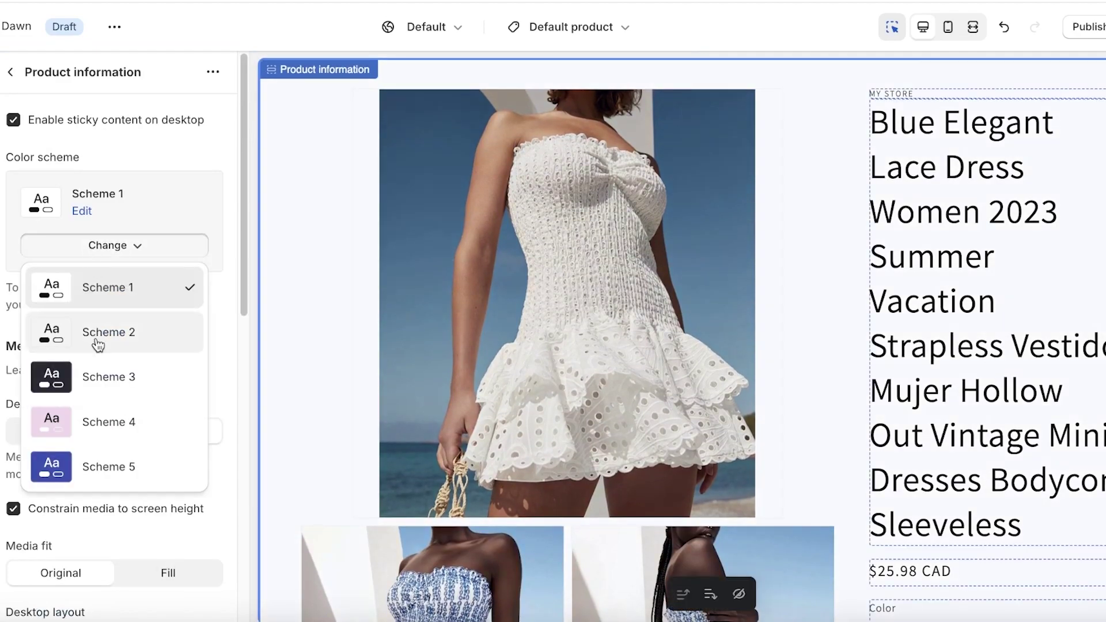
click(115, 423)
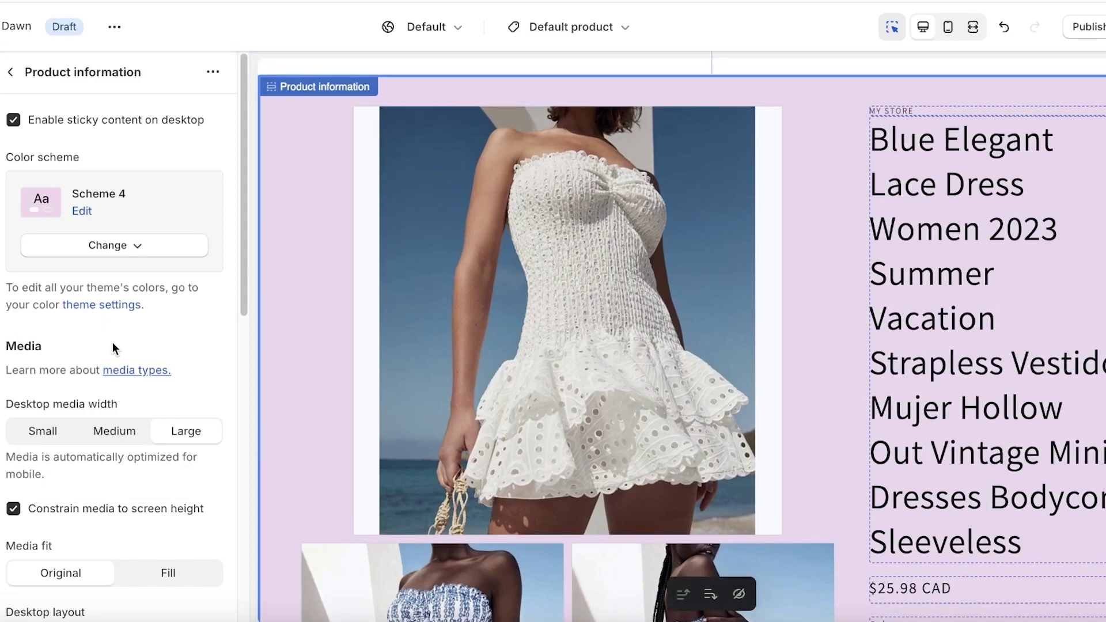
scroll(425, 250, down, 15)
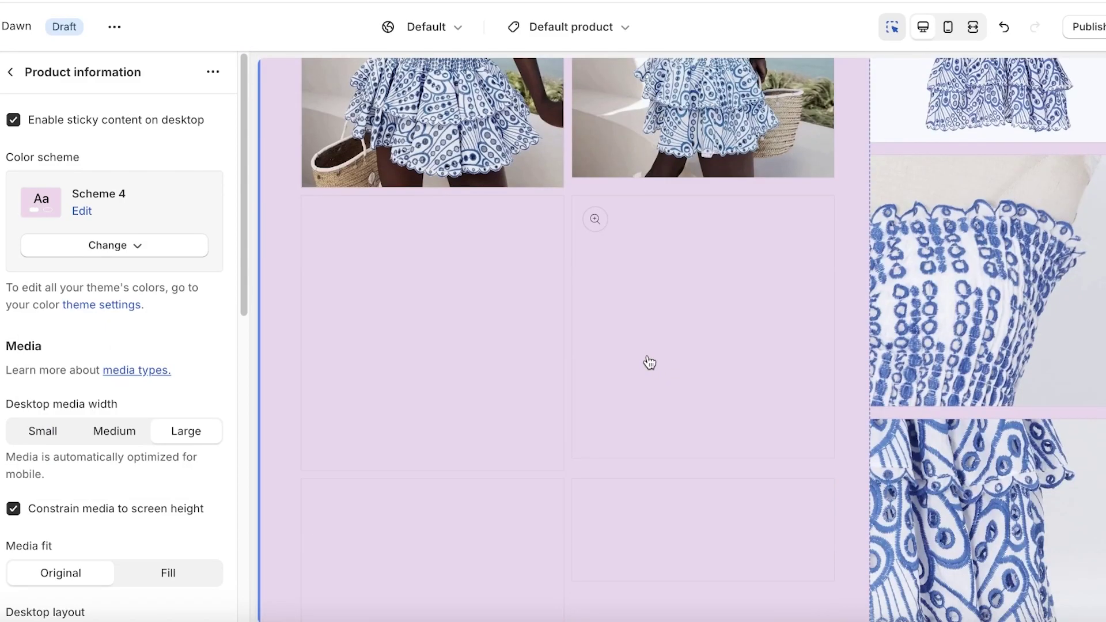
scroll(313, 148, up, 12)
scroll(1074, 353, down, 5)
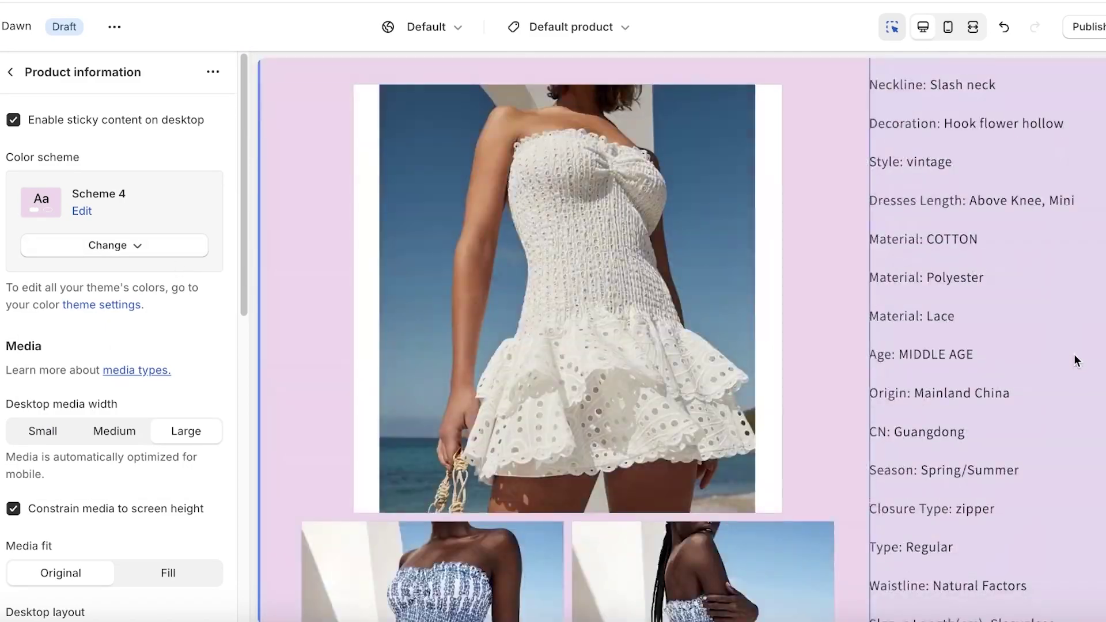
scroll(1072, 353, down, 5)
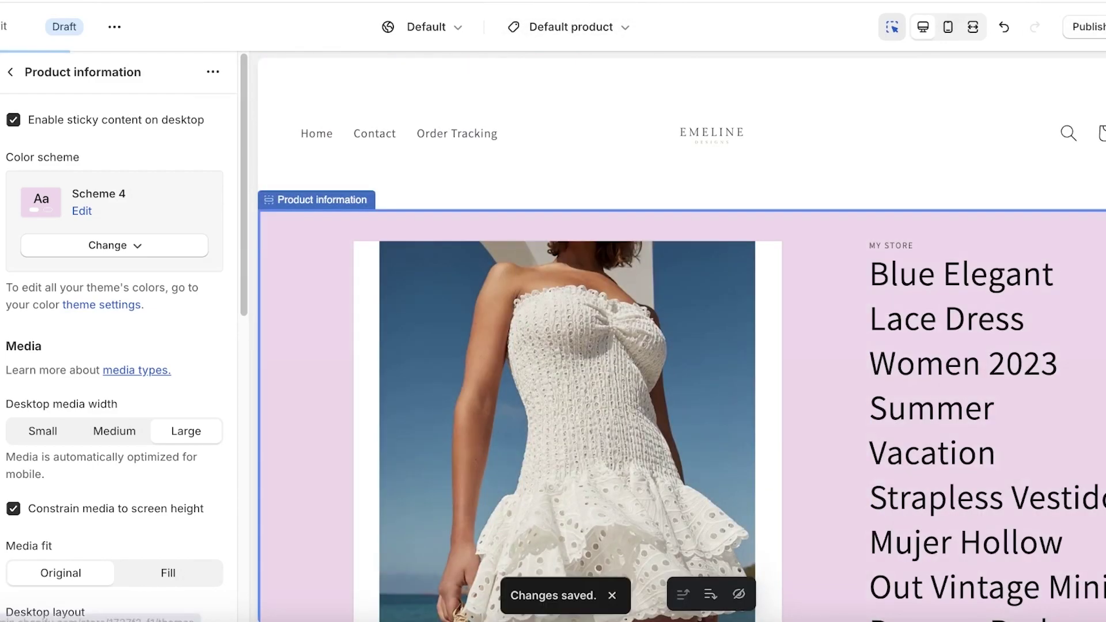
click(1, 26)
scroll(396, 249, down, 8)
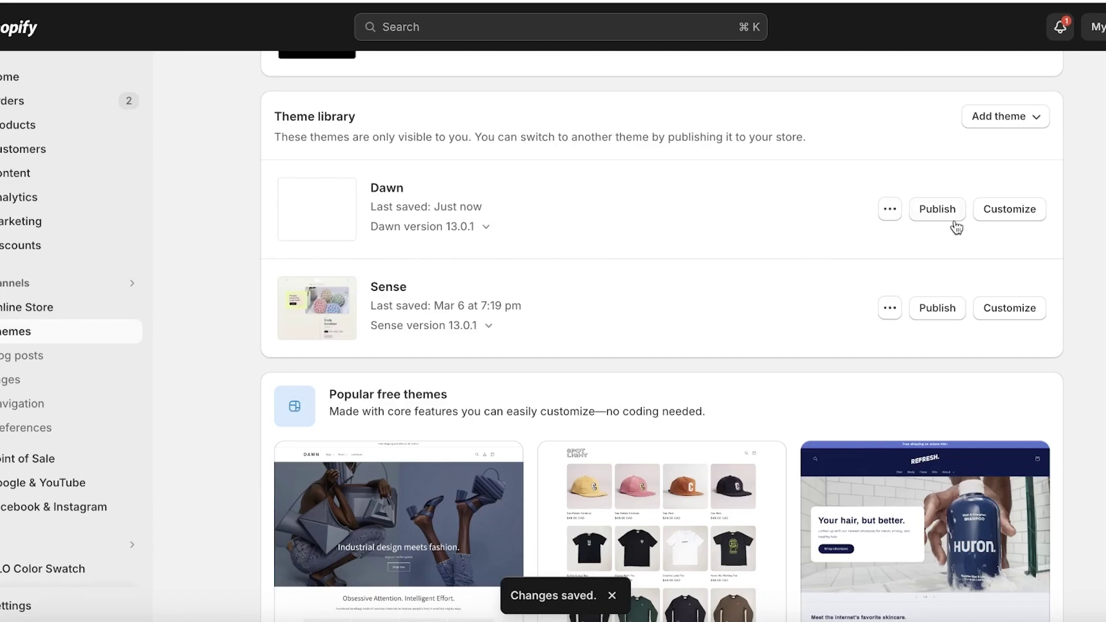
click(890, 208)
click(814, 245)
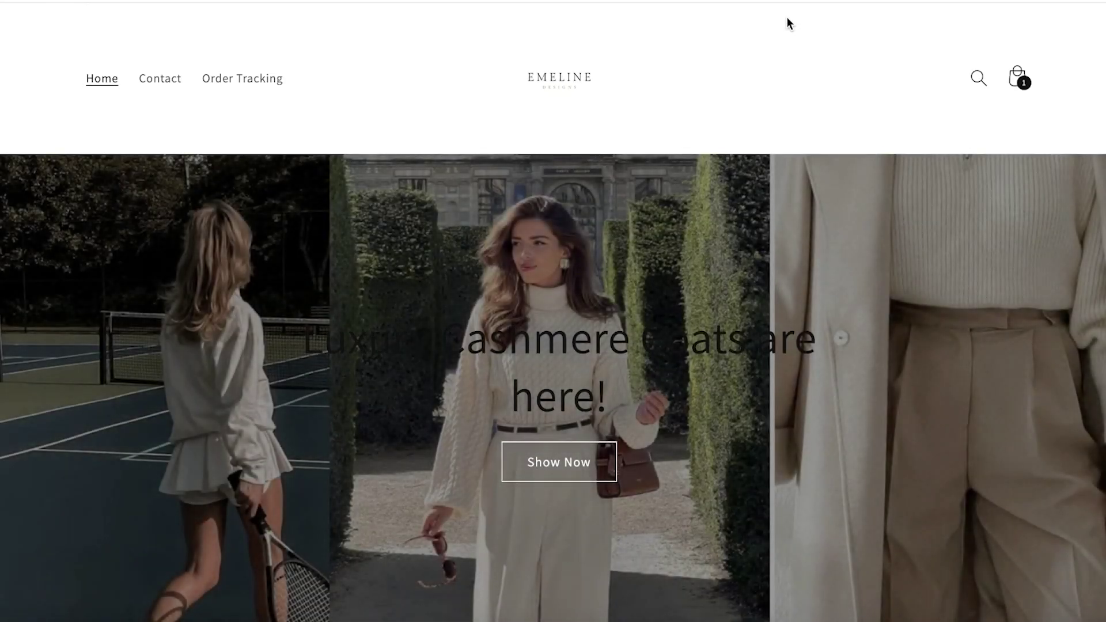
scroll(787, 20, down, 4)
scroll(825, 95, down, 15)
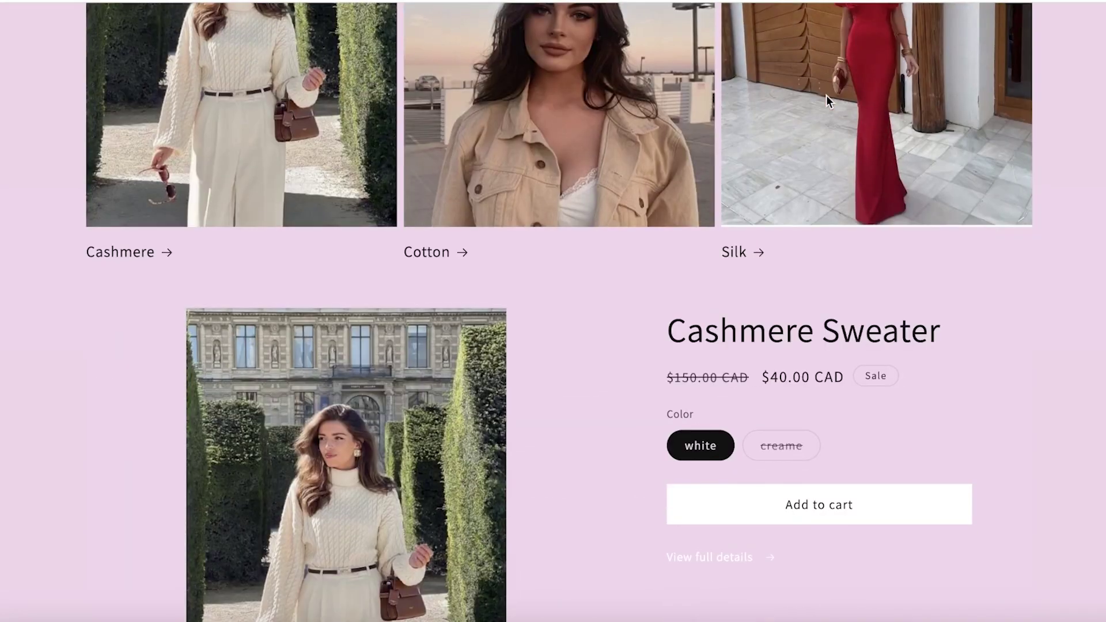
scroll(826, 118, up, 15)
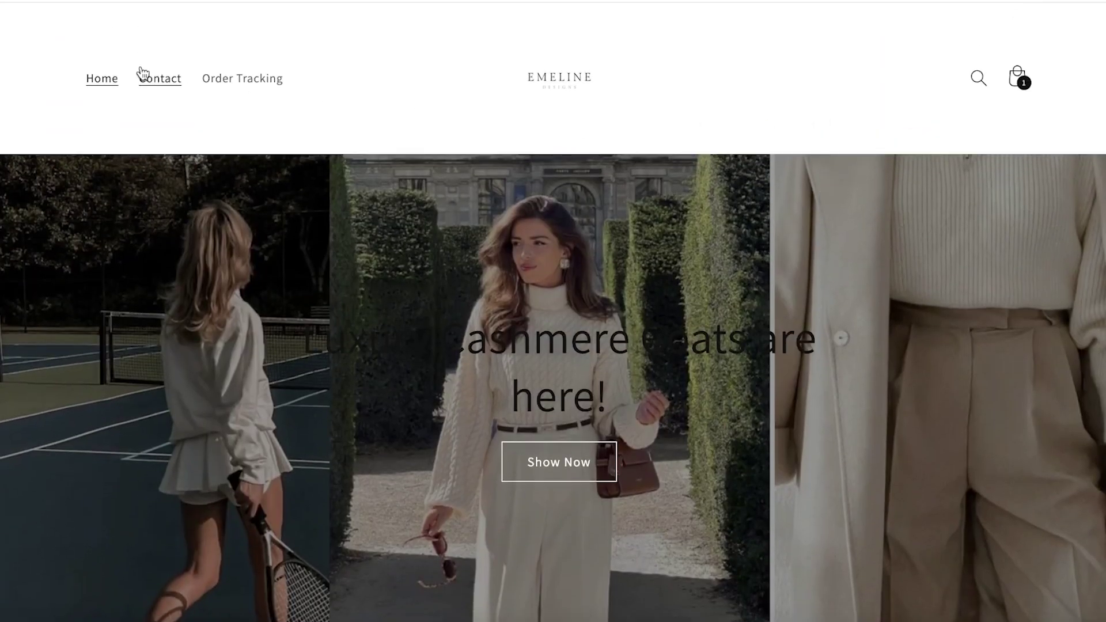
click(155, 81)
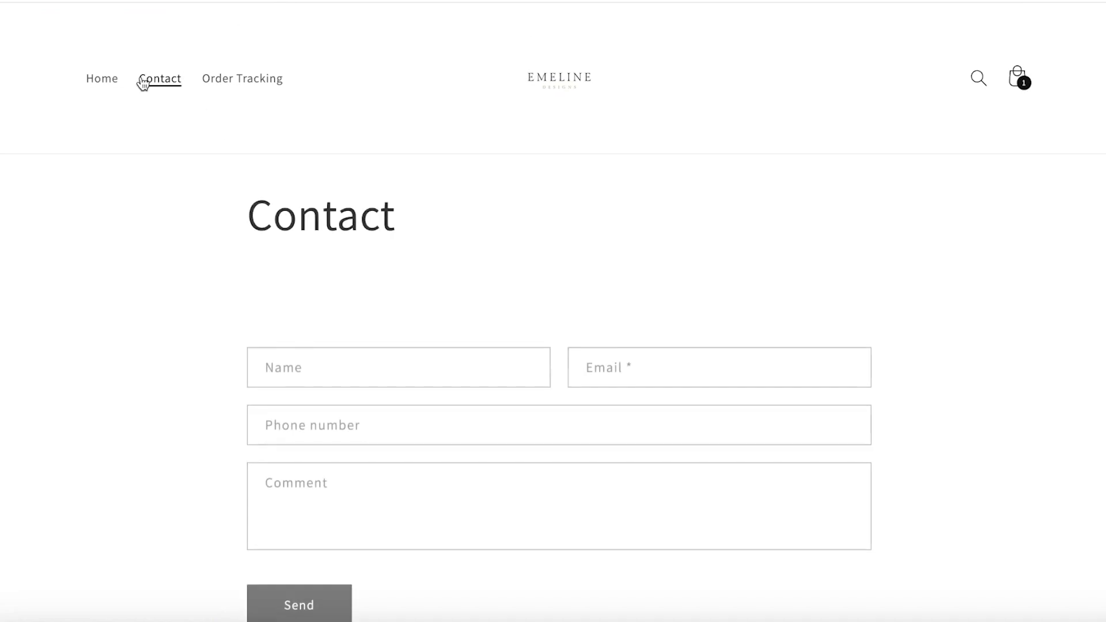
click(228, 87)
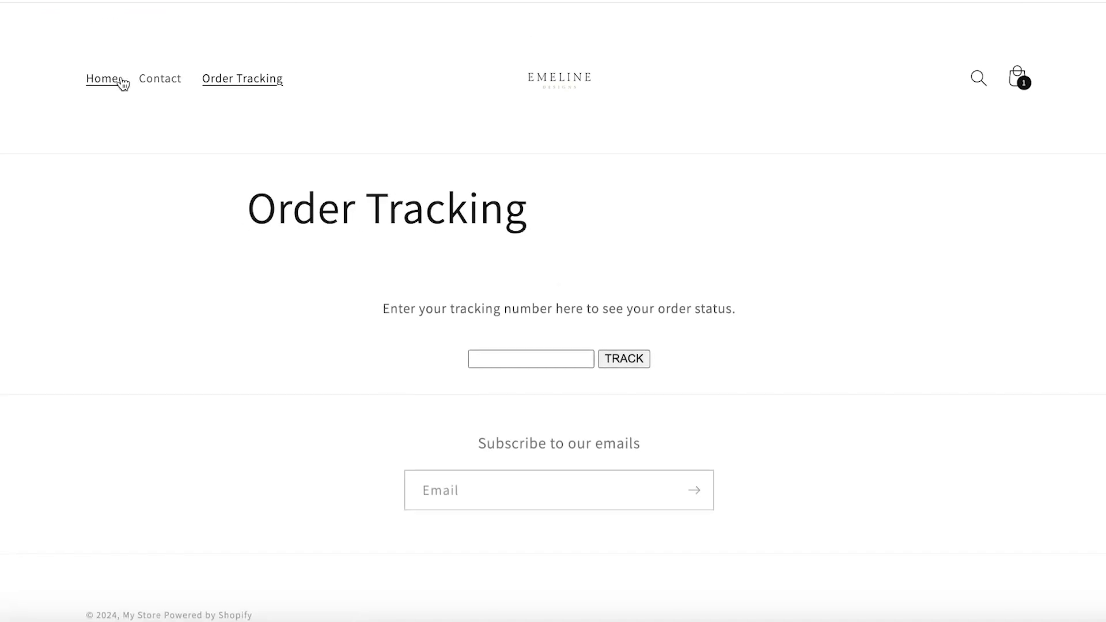
click(115, 81)
scroll(457, 323, down, 15)
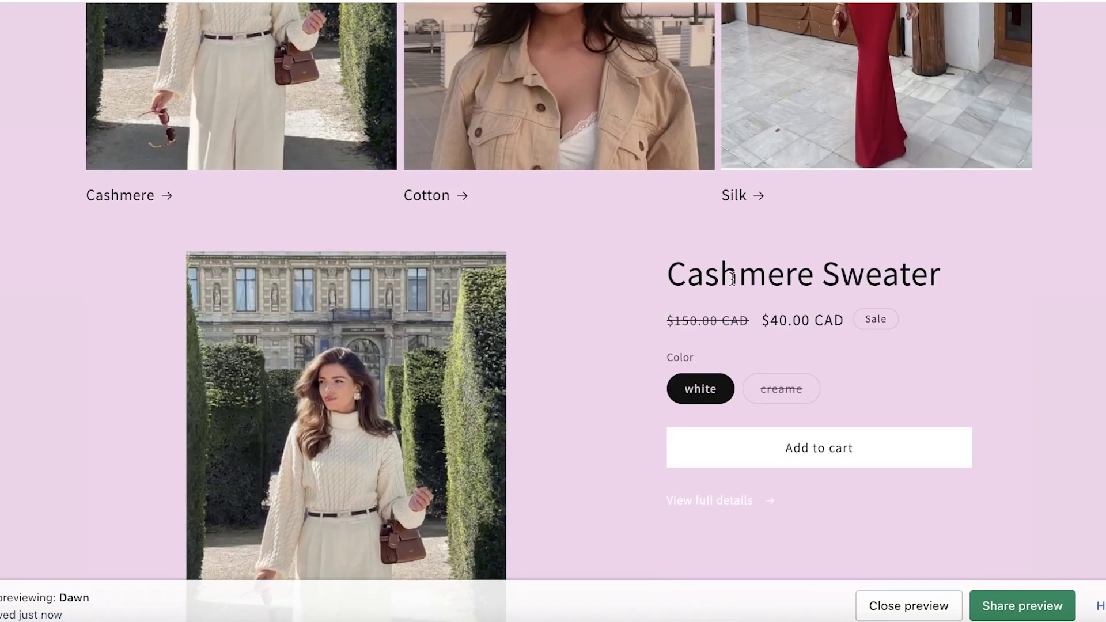
click(720, 502)
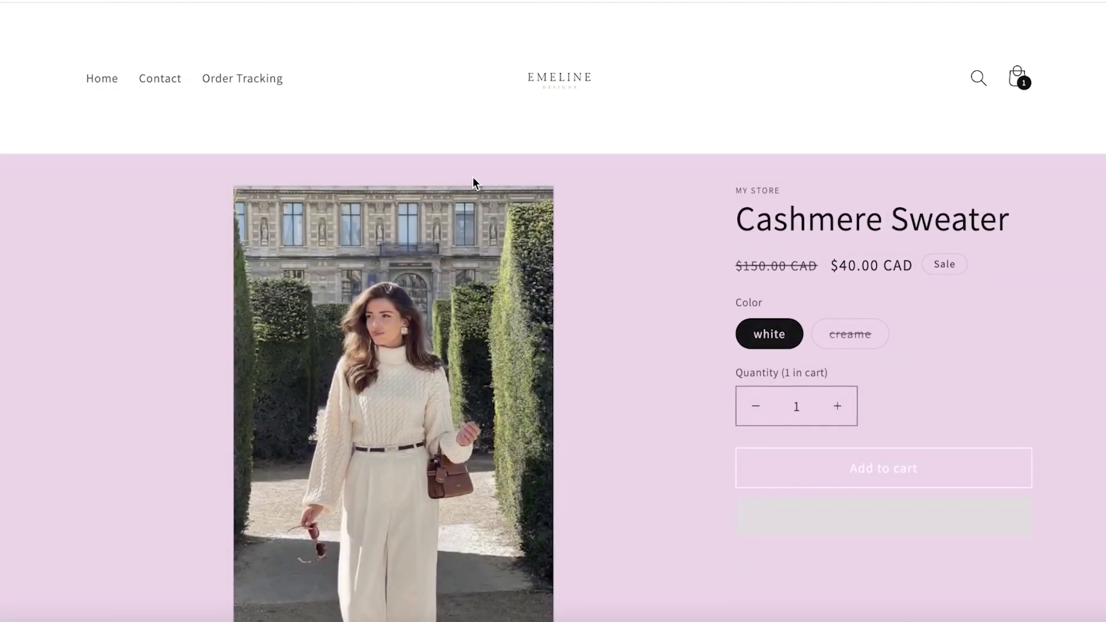
scroll(952, 240, down, 3)
scroll(556, 183, up, 3)
scroll(691, 300, down, 3)
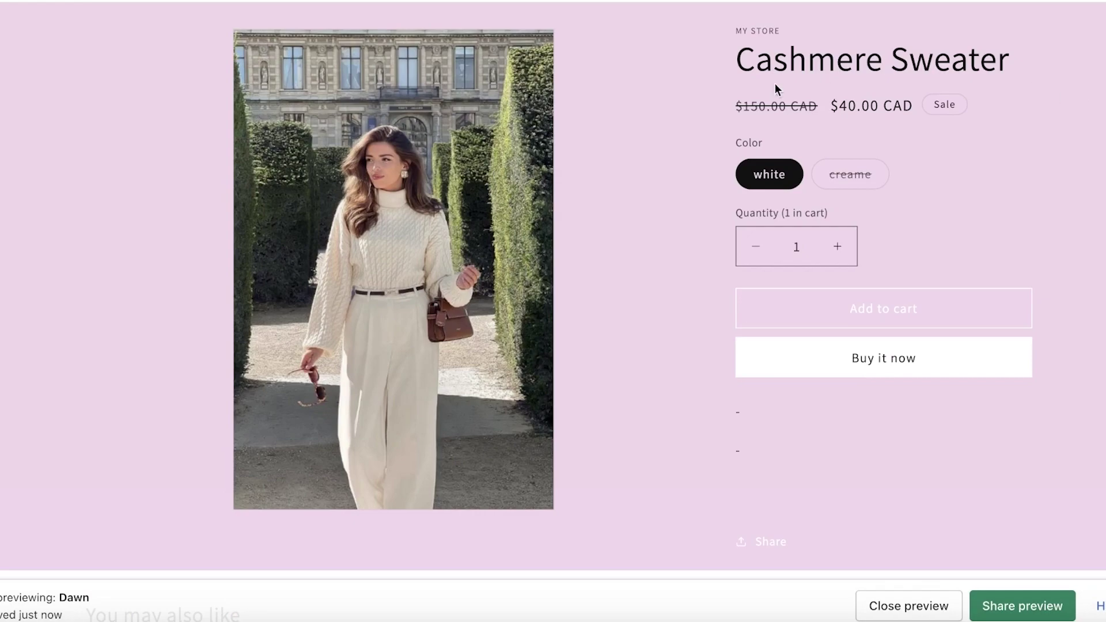
scroll(1039, 153, up, 3)
scroll(1028, 162, down, 5)
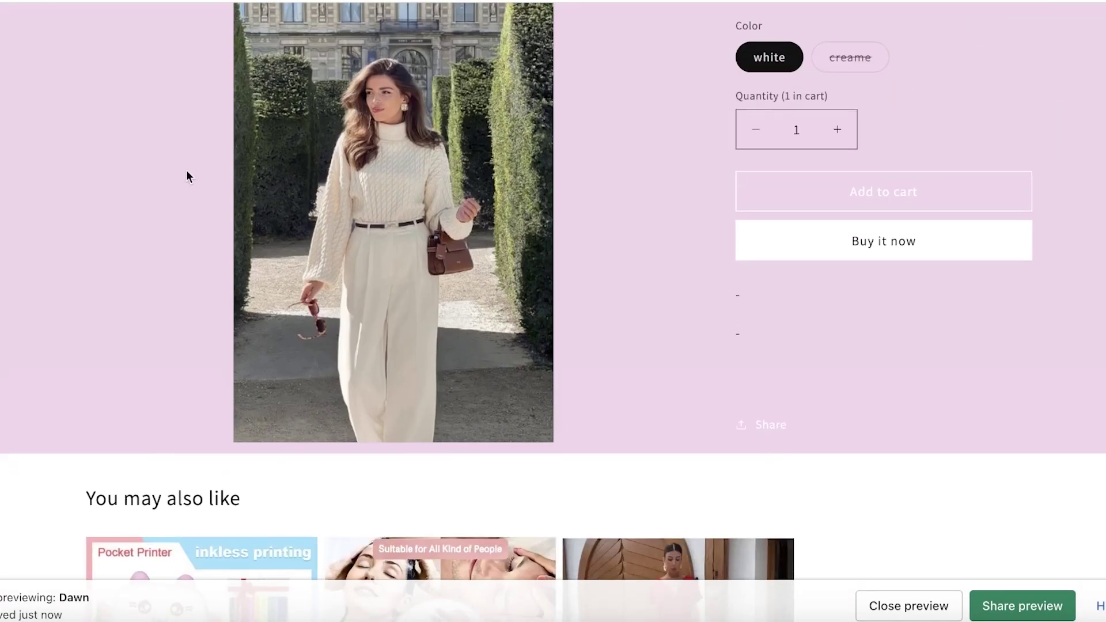
scroll(352, 167, up, 1)
scroll(352, 167, down, 6)
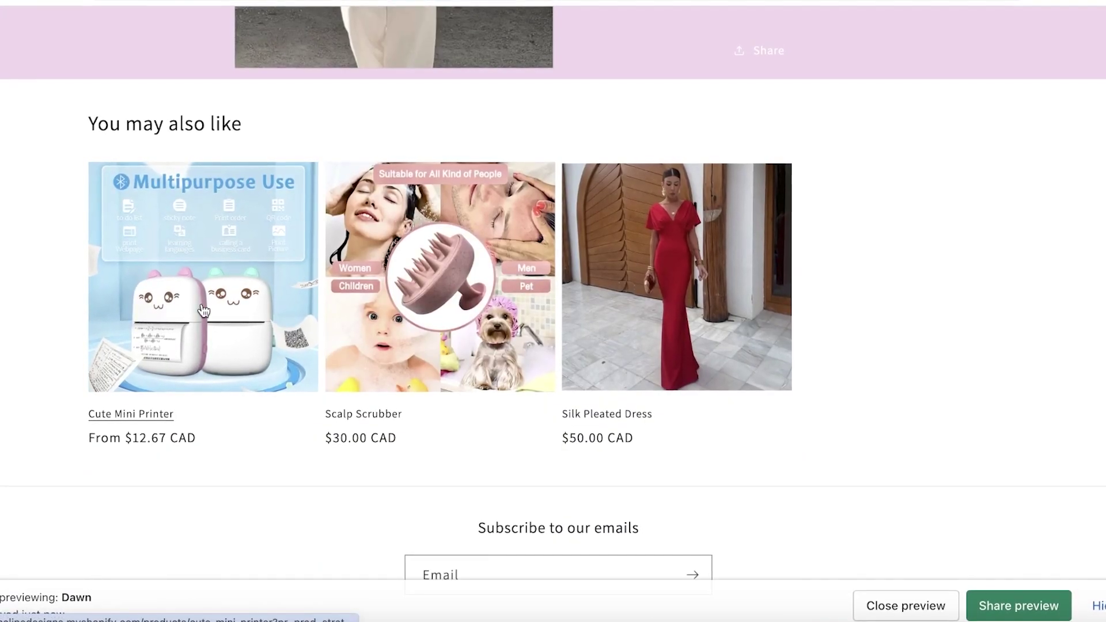
click(314, 173)
scroll(1025, 177, down, 15)
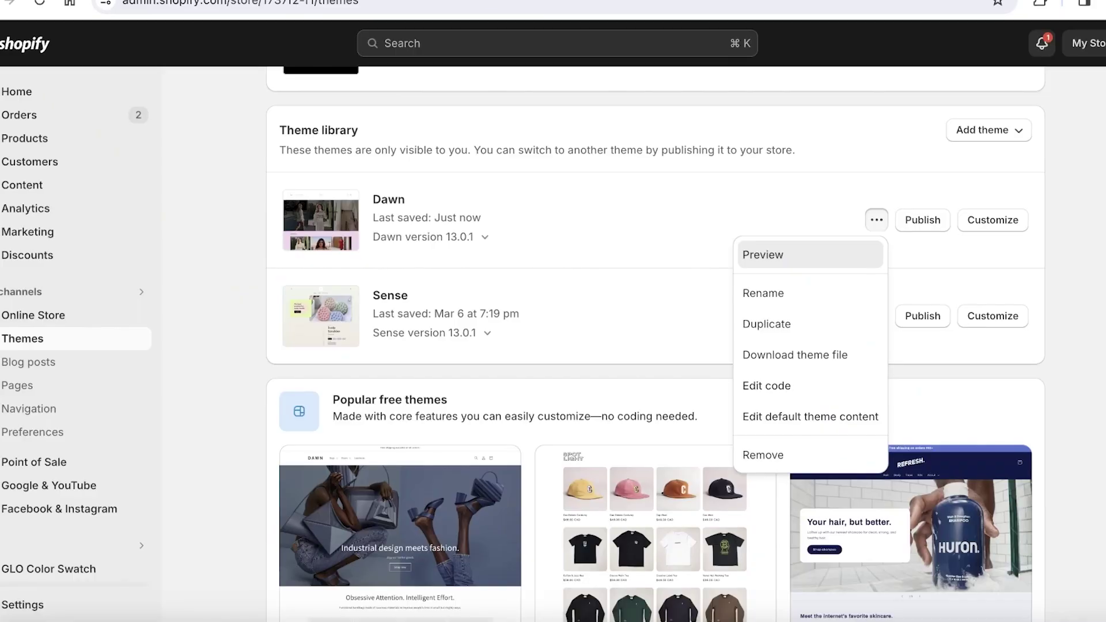
Return to the Home dashboard showing 254 sessions and $229.40 in total sales.
click(51, 95)
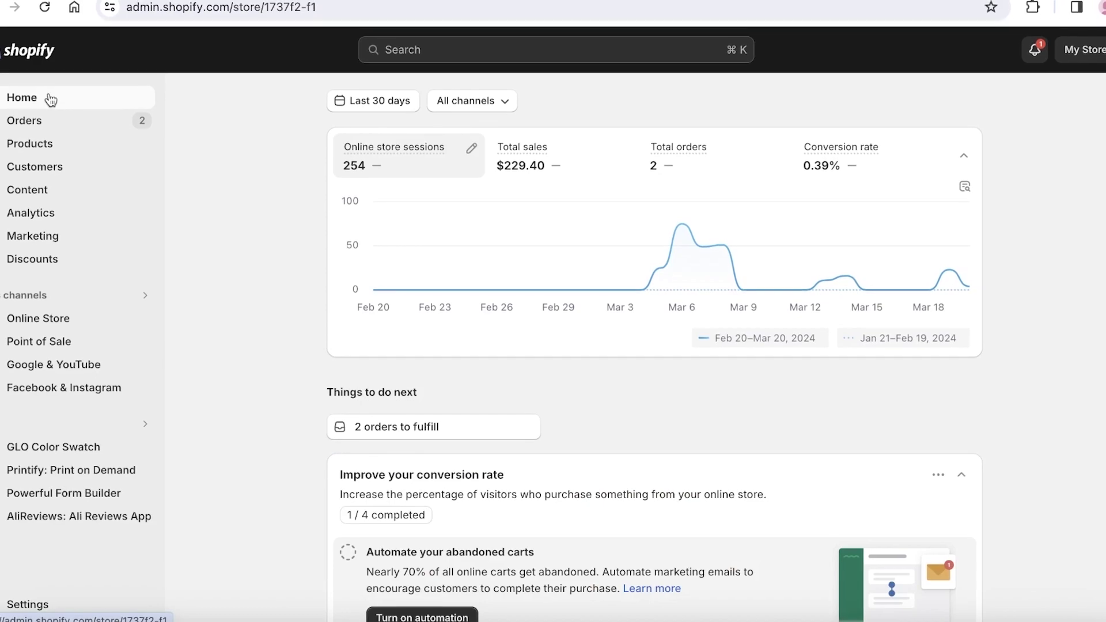